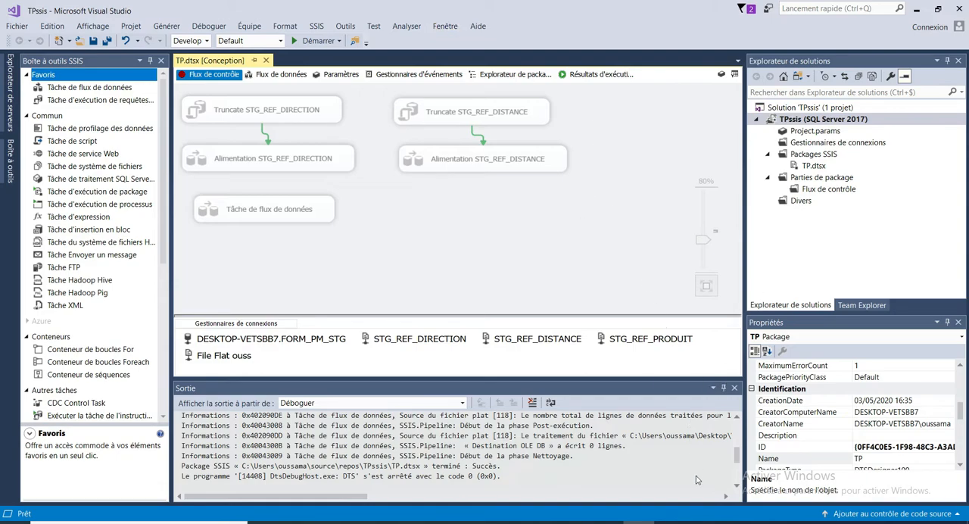
# - Switch to the PDF specification in Adobe Acrobat Reader and examine the Chargement #3 - Produit rules for Id_Produit and Lib_Produit
pyautogui.click(700, 523)
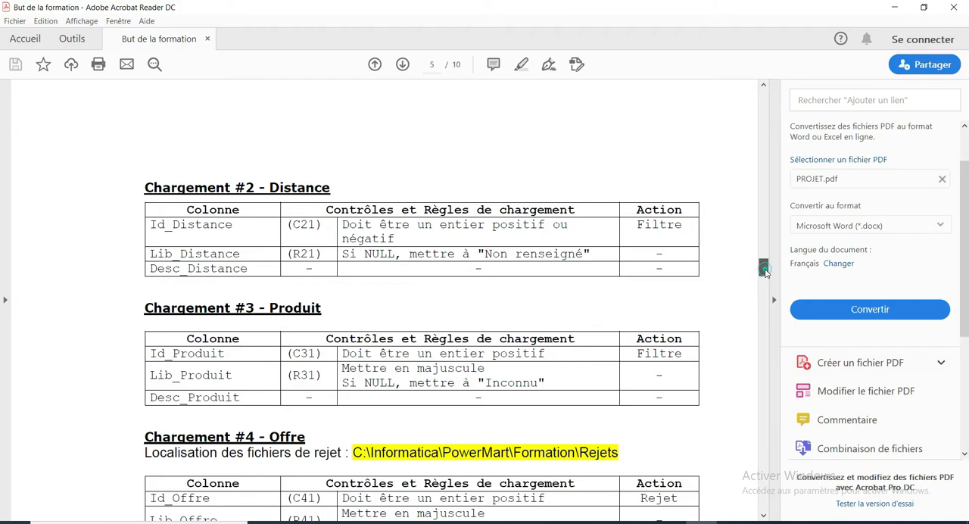
pyautogui.moveTo(763, 271); pyautogui.dragTo(766, 279)
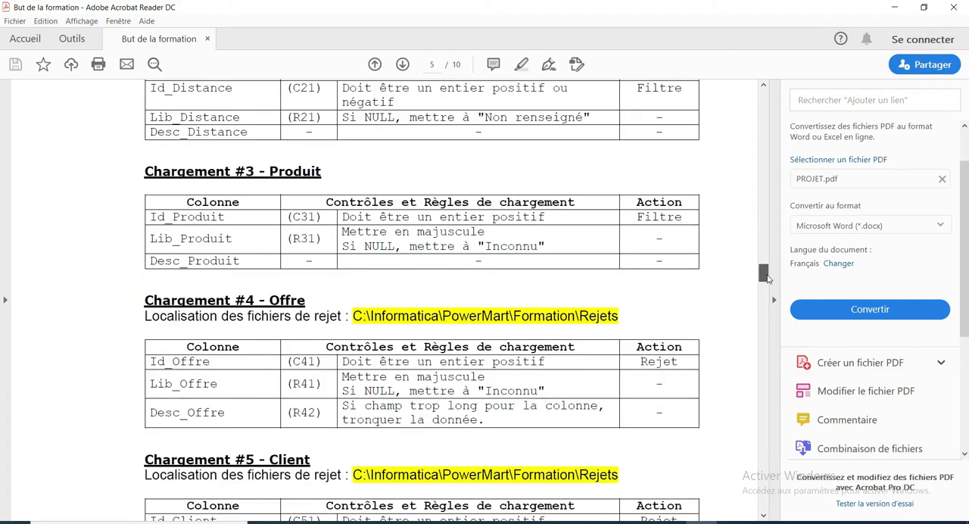
pyautogui.click(546, 219)
pyautogui.moveTo(493, 218); pyautogui.dragTo(374, 219)
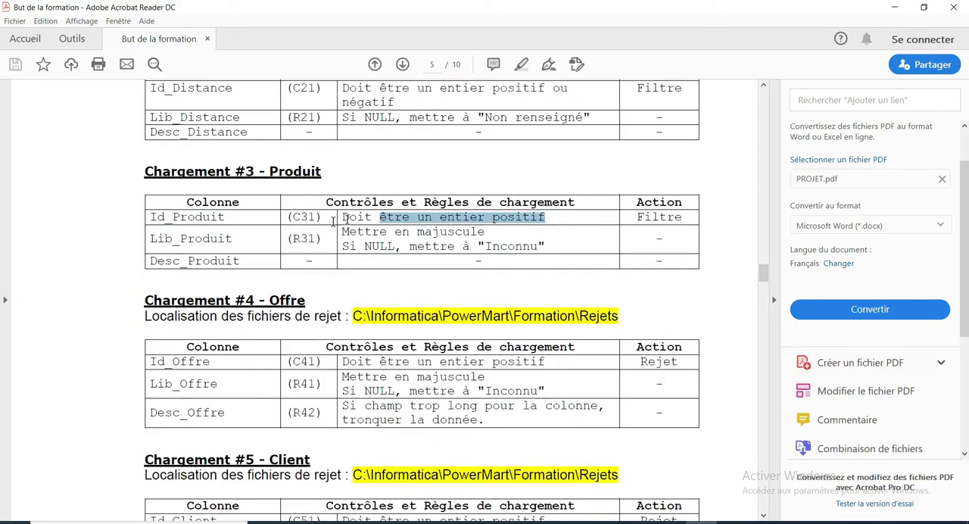
pyautogui.click(225, 219)
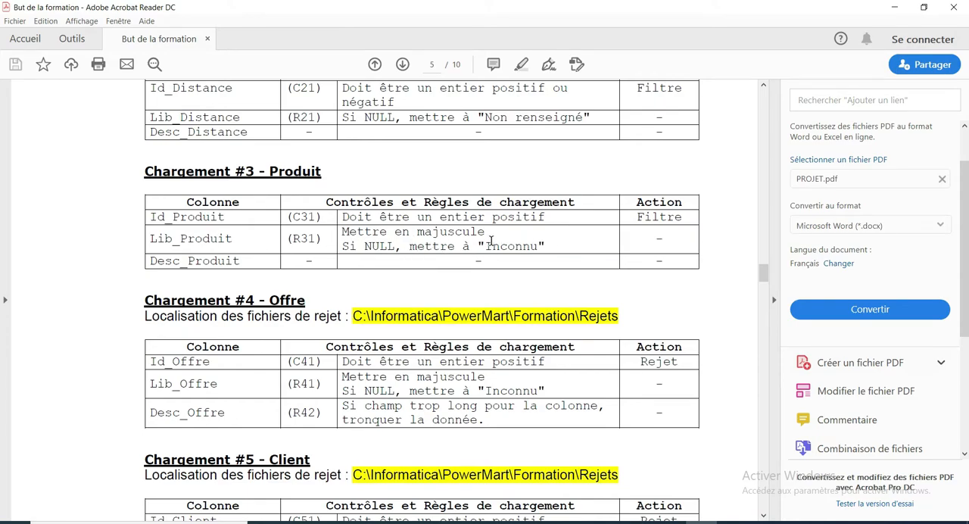
pyautogui.moveTo(492, 217); pyautogui.dragTo(488, 228)
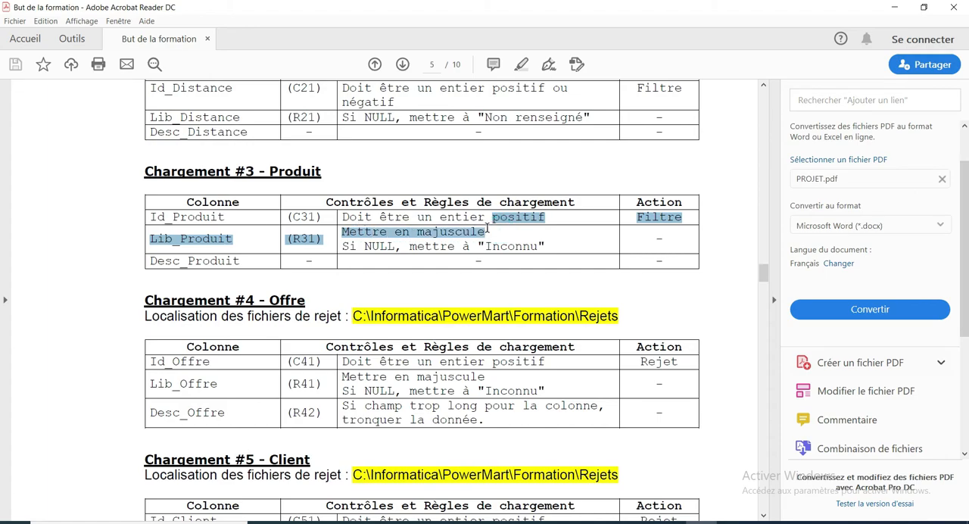
pyautogui.click(487, 228)
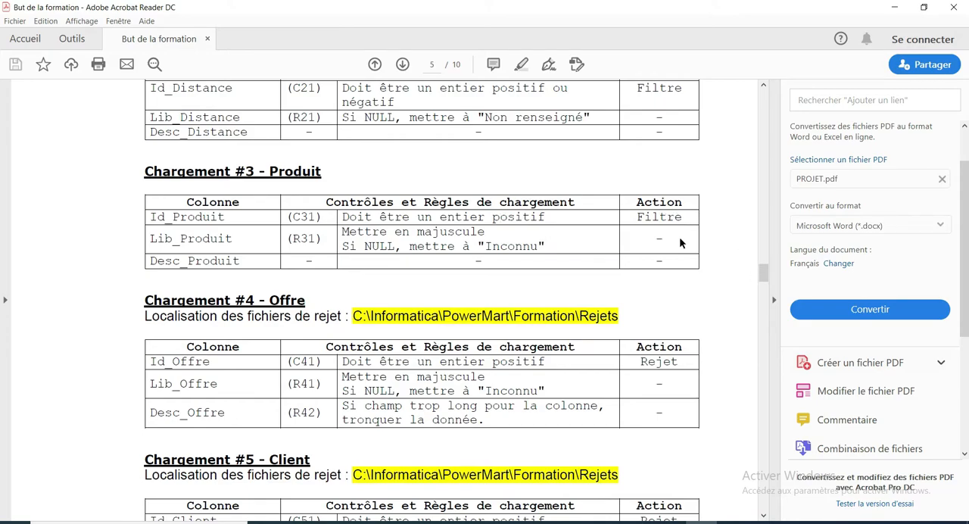
# - Check the source, target and strategy of load #3 in the PDF's loading table, and return to Visual Studio
pyautogui.moveTo(761, 274); pyautogui.dragTo(763, 255)
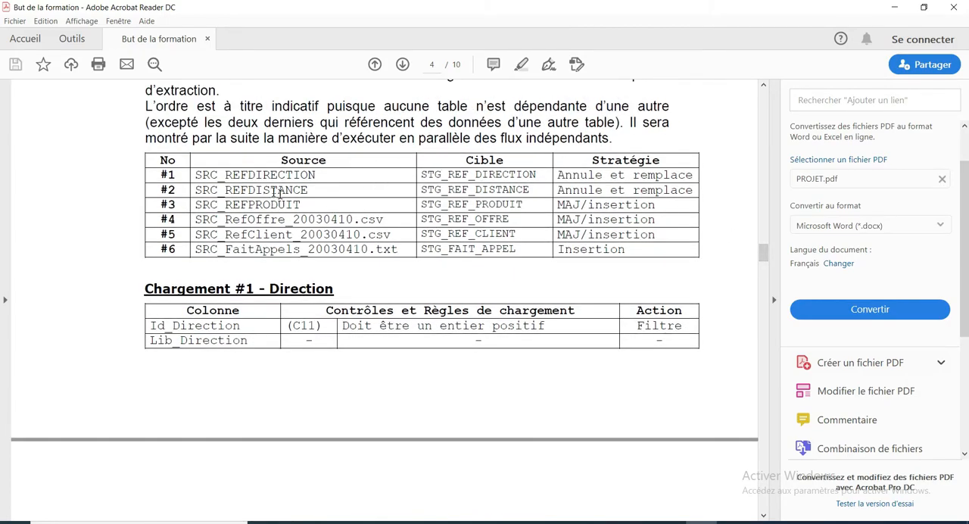
pyautogui.moveTo(321, 209); pyautogui.dragTo(301, 216)
pyautogui.click(303, 205)
pyautogui.click(894, 7)
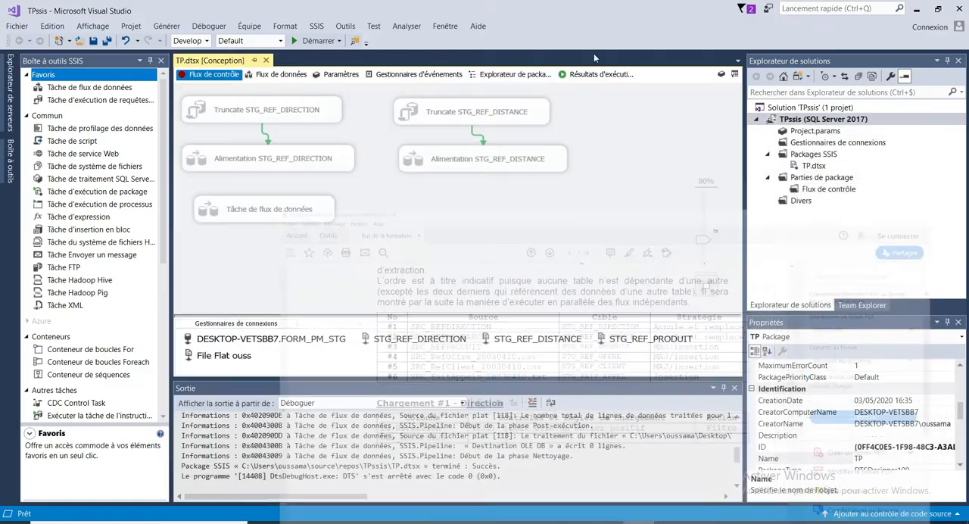
# - Add a data flow task below Alimentation STG_REF_DISTANCE and name it Alimentation STG_REF_PRODUIT
pyautogui.click(97, 89)
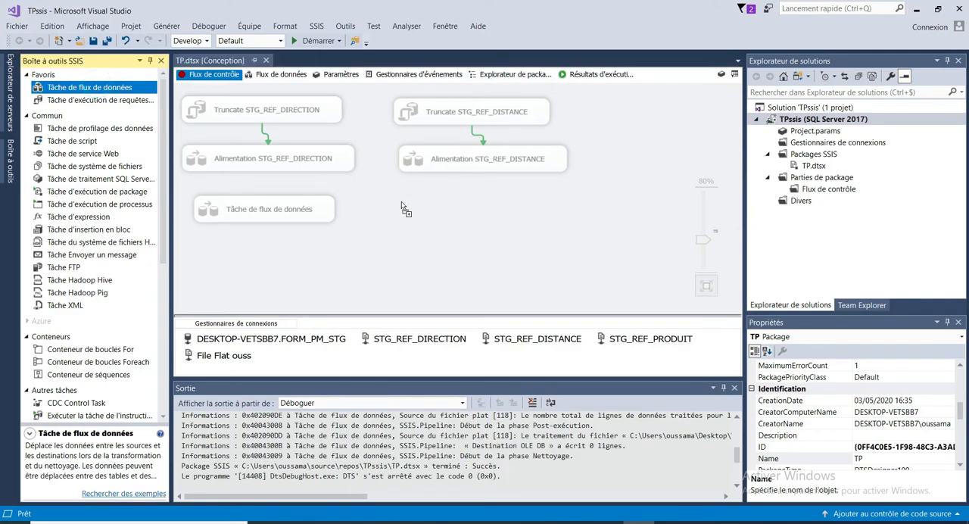
pyautogui.click(445, 221)
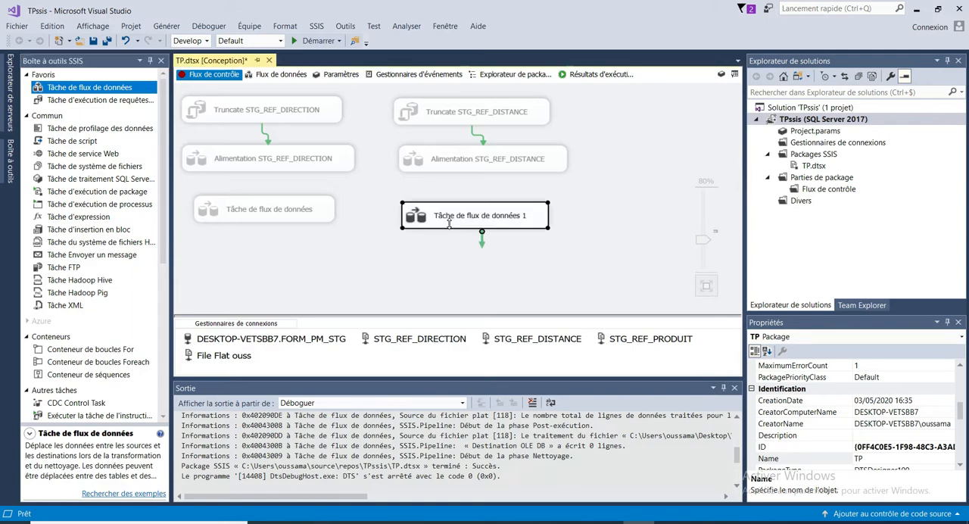
pyautogui.click(464, 218)
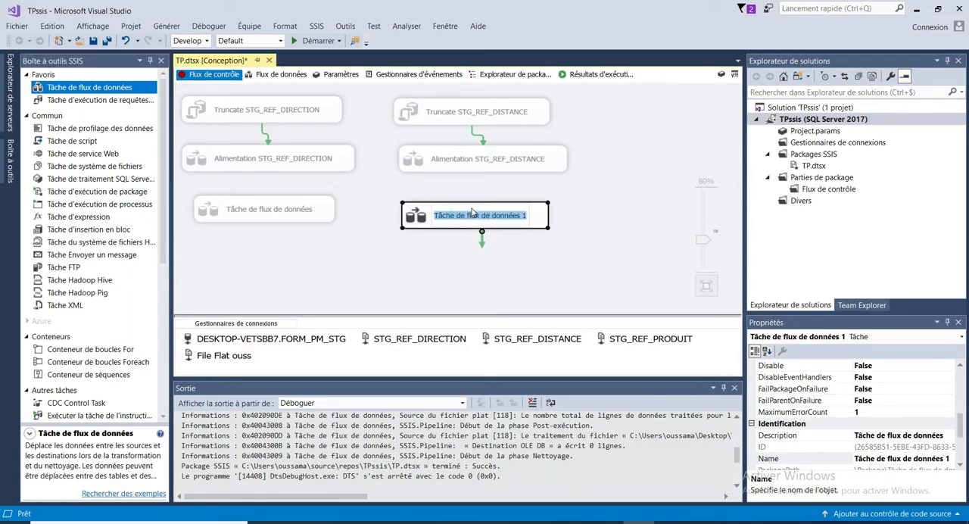
pyautogui.write('Al')
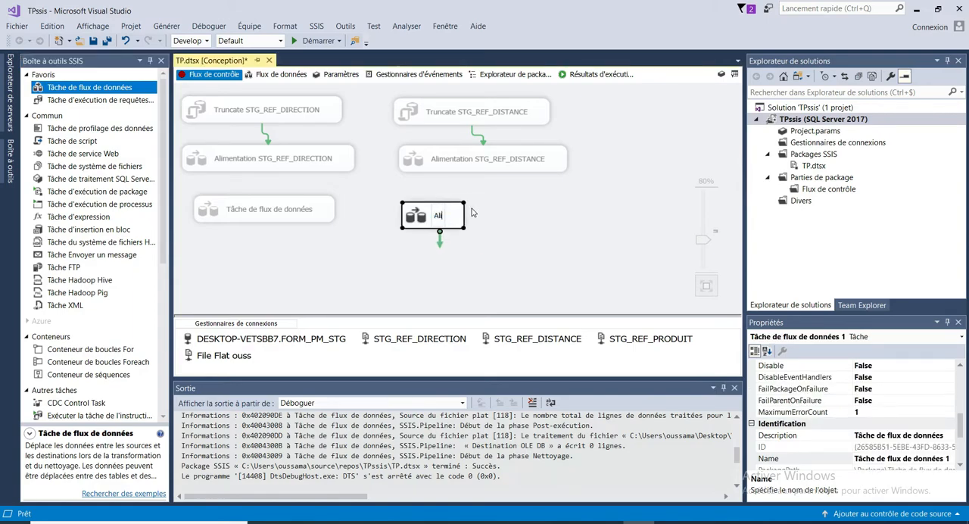
pyautogui.write('imentation')
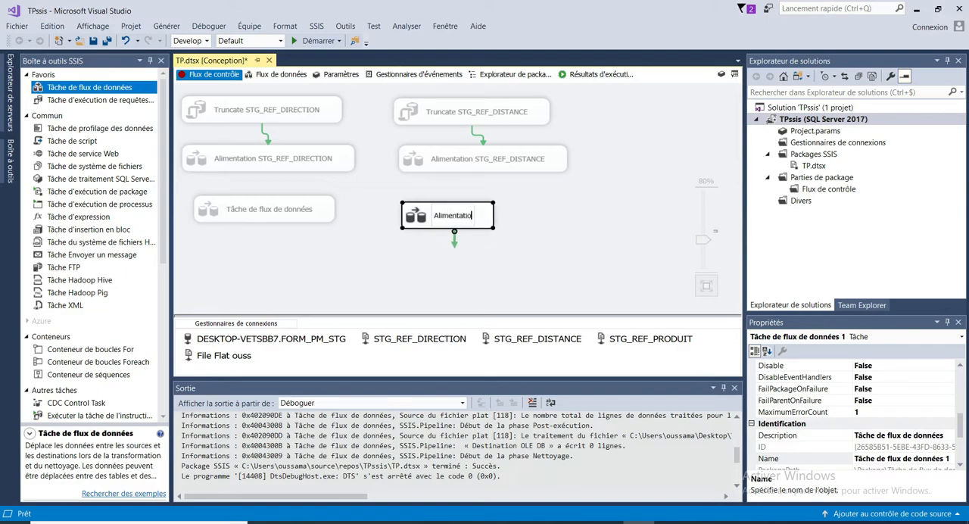
pyautogui.write('STG_REF_PRODUIT')
pyautogui.press('Return')
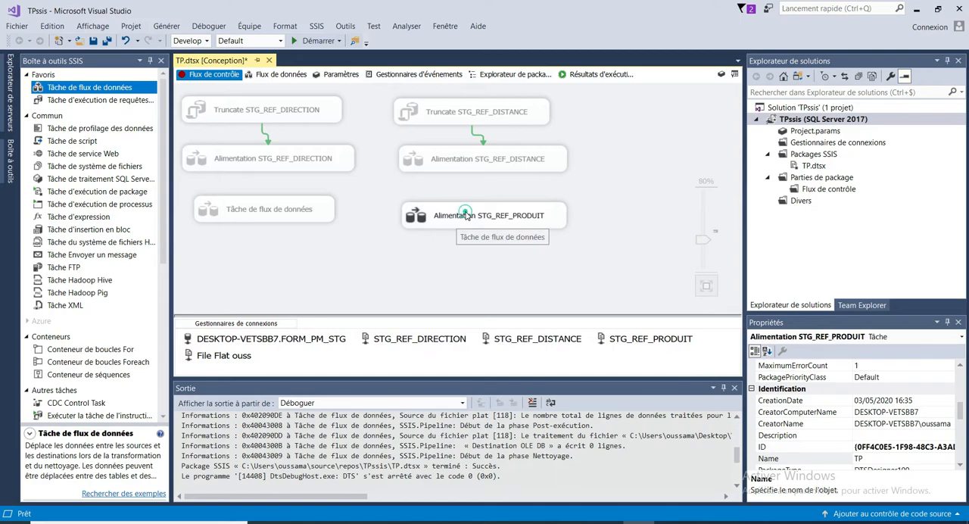
# - Add a flat file source named STG_REF_PRODUIT inside the Alimentation STG_REF_PRODUIT data flow
pyautogui.doubleClick(467, 216)
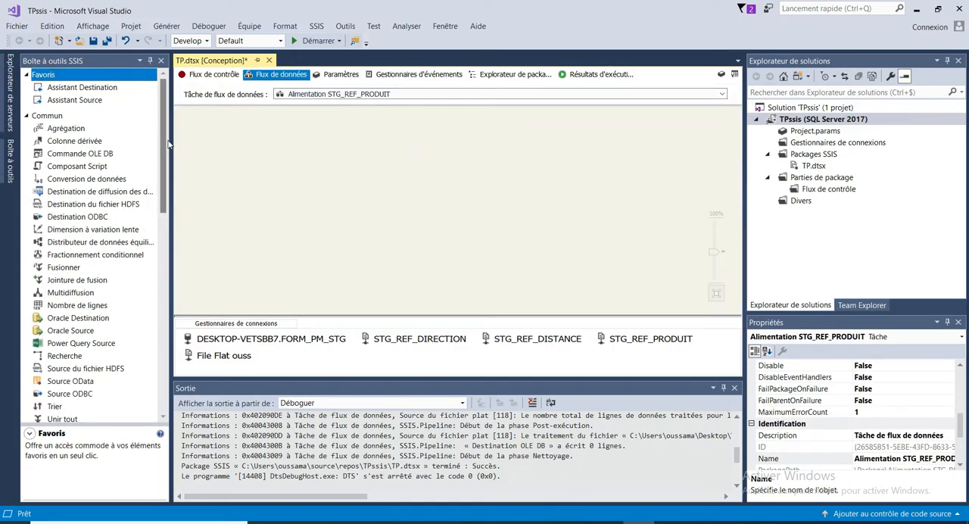
pyautogui.moveTo(164, 145)
pyautogui.mouseDown()
pyautogui.moveTo(163, 160)
pyautogui.moveTo(163, 141)
pyautogui.mouseUp()
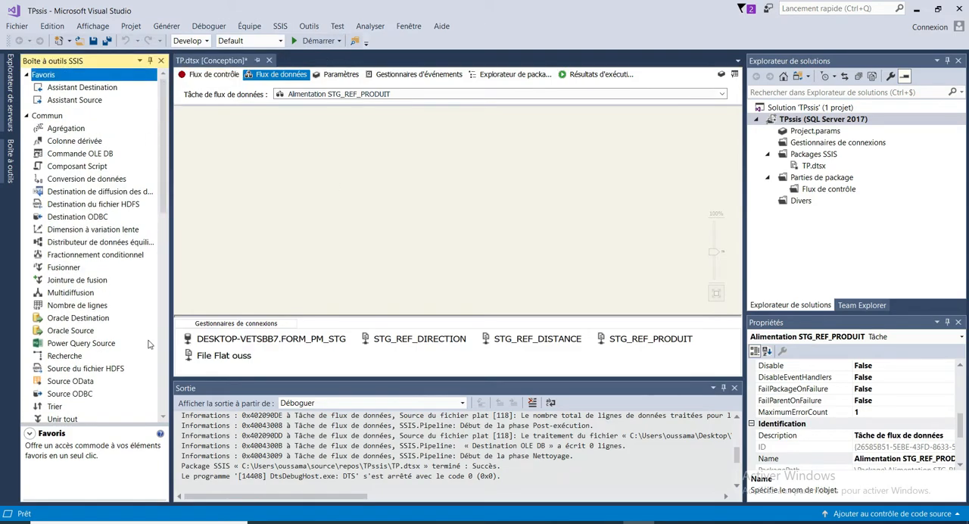
pyautogui.moveTo(163, 205); pyautogui.dragTo(154, 420)
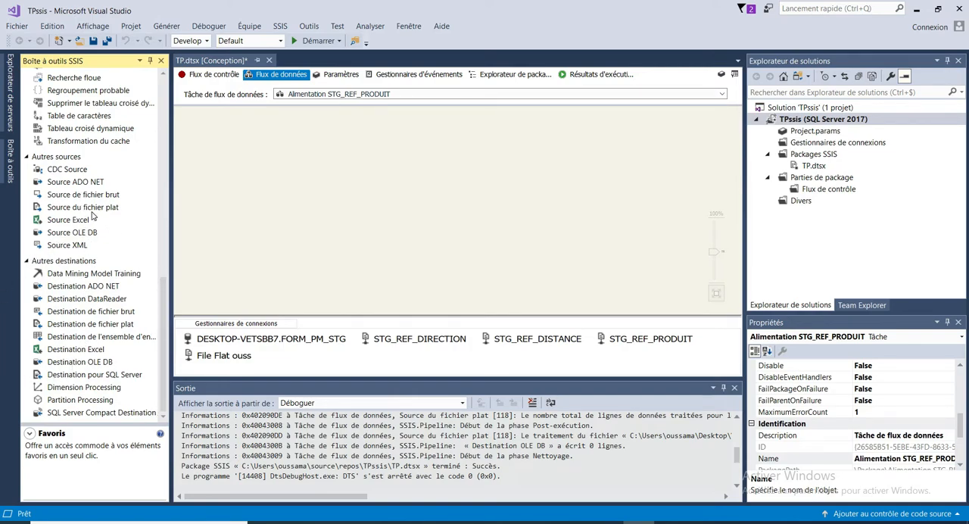
pyautogui.moveTo(91, 213); pyautogui.dragTo(376, 148)
pyautogui.click(421, 167)
pyautogui.write('STG_REF_PRODUIT')
pyautogui.click(531, 163)
pyautogui.moveTo(427, 171); pyautogui.dragTo(407, 164)
pyautogui.doubleClick(408, 159)
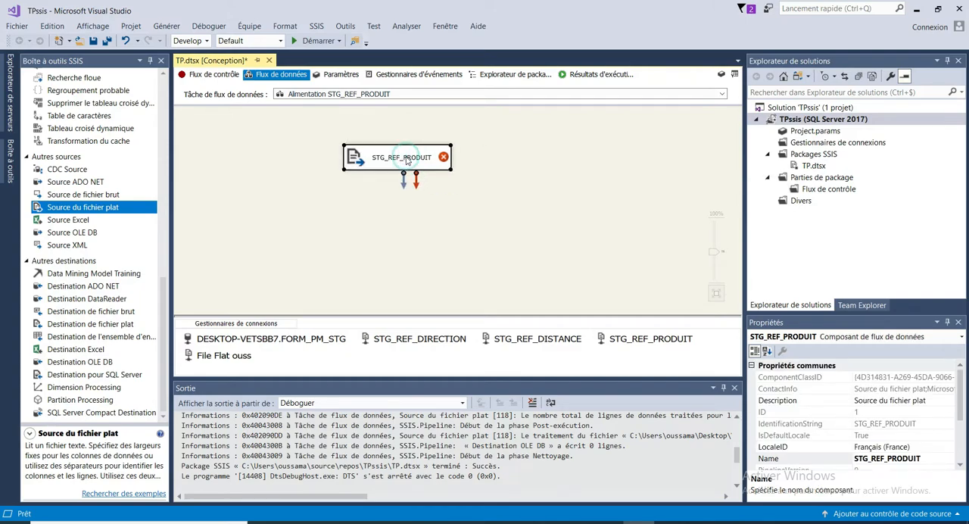
pyautogui.click(596, 137)
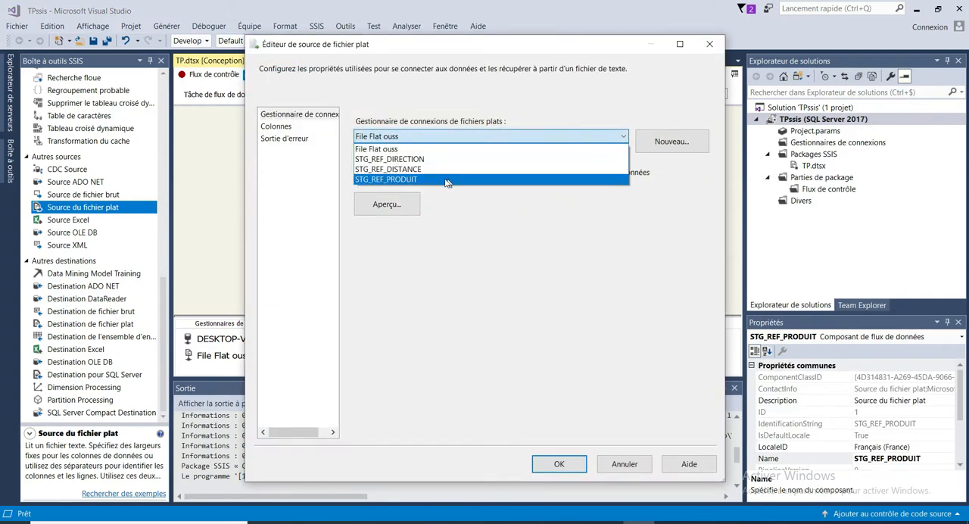
pyautogui.click(703, 47)
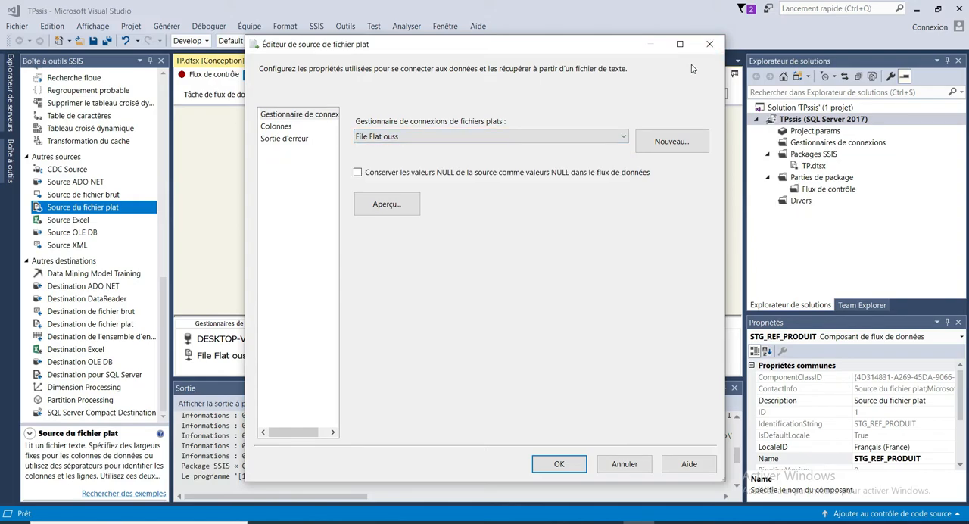
pyautogui.click(707, 46)
# - Examine the File Flat ouss connection's column preview and the advanced properties of its Id_Produit and Lib_Produit columns
pyautogui.click(235, 355)
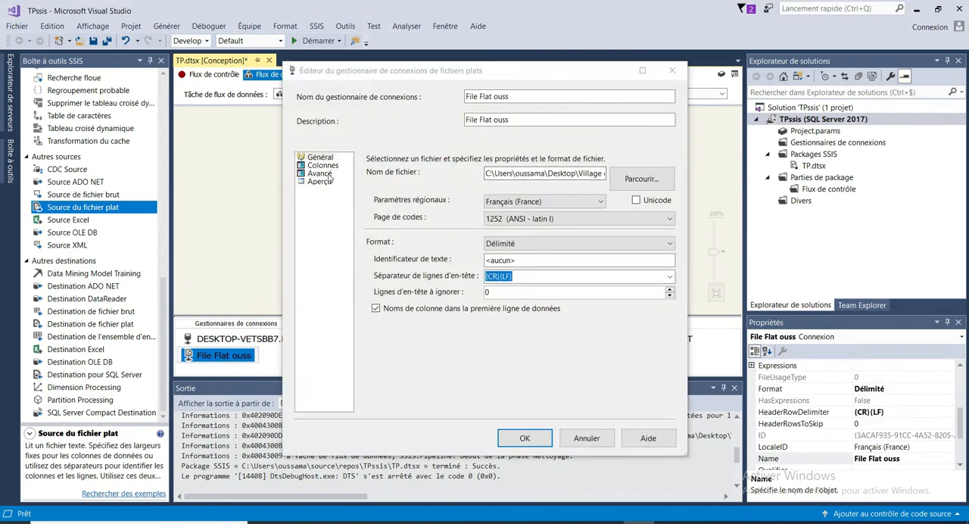
pyautogui.click(323, 165)
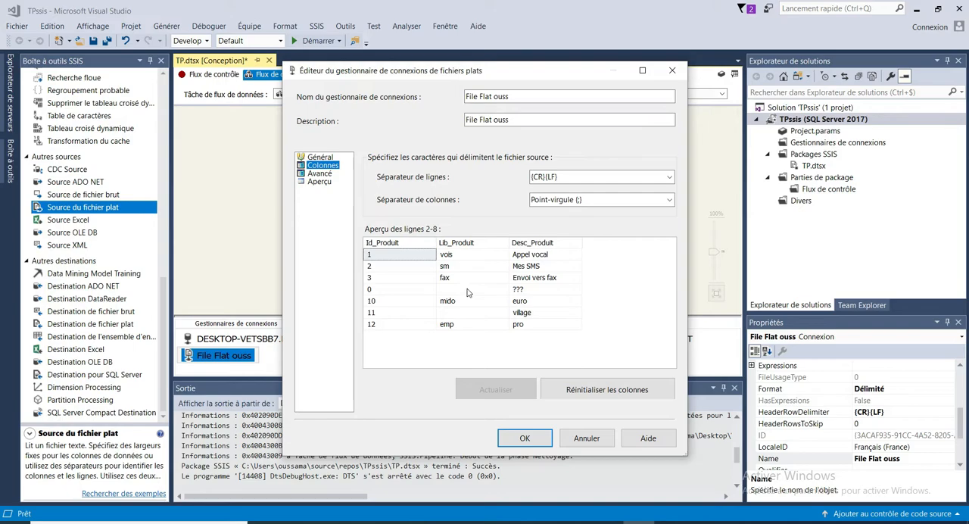
pyautogui.click(320, 174)
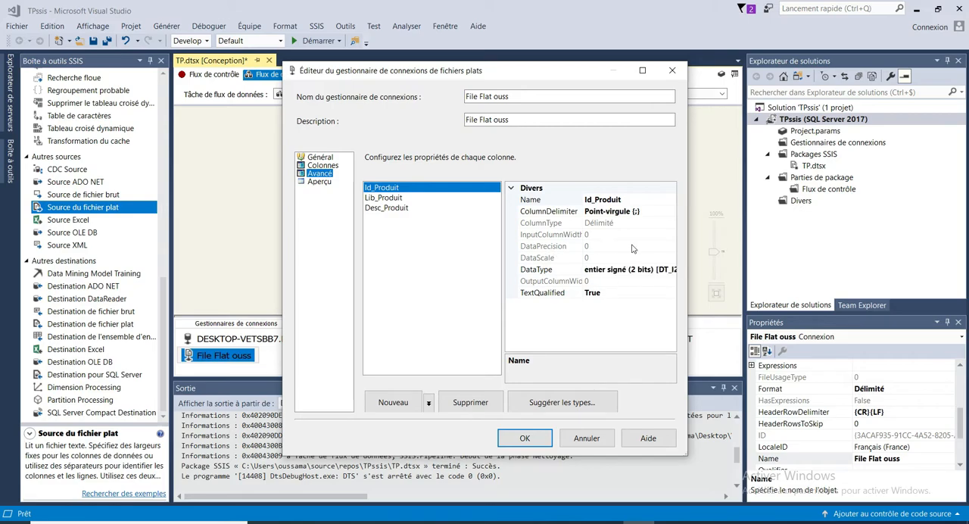
pyautogui.click(383, 197)
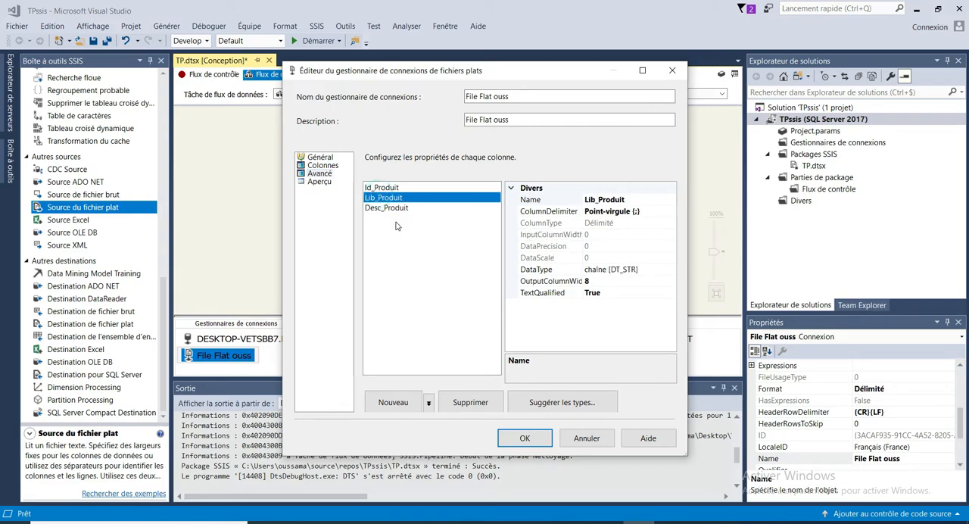
pyautogui.click(316, 166)
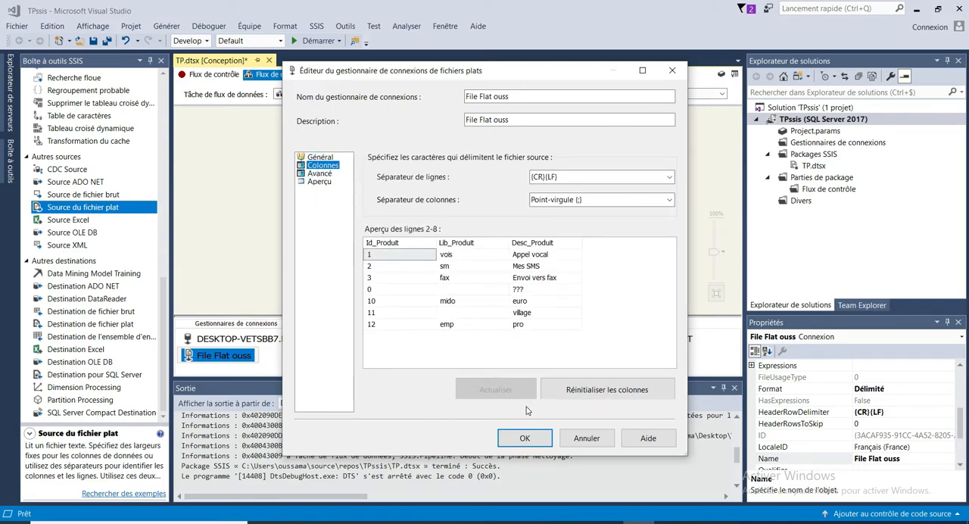
pyautogui.click(527, 437)
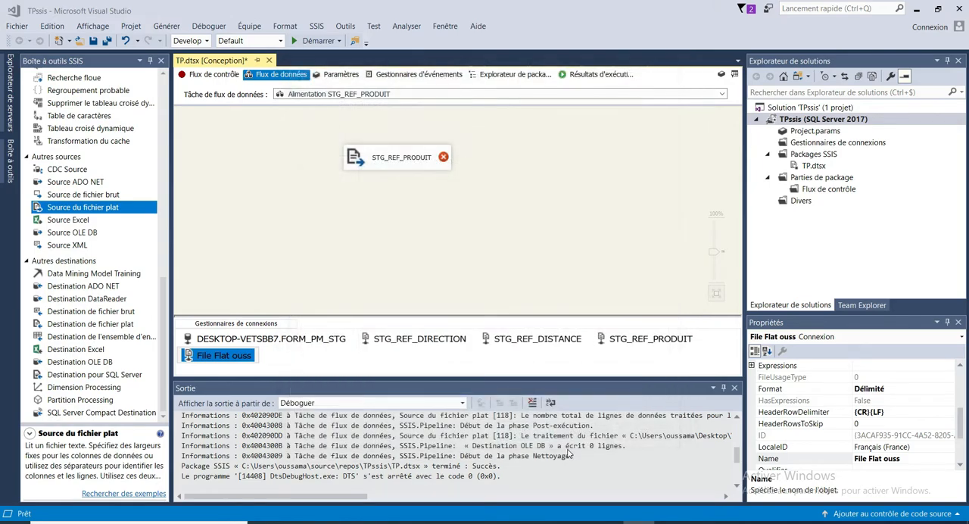
pyautogui.click(386, 148)
pyautogui.doubleClick(385, 147)
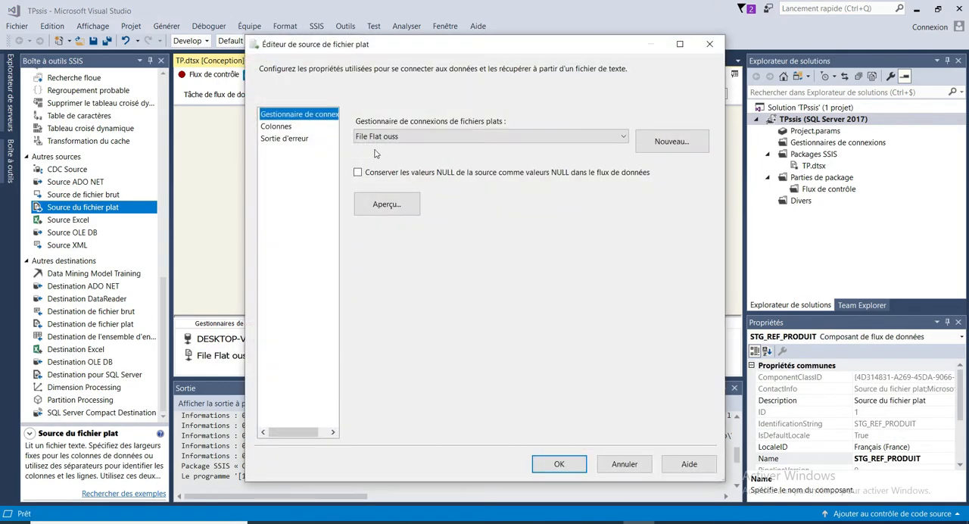
pyautogui.click(696, 151)
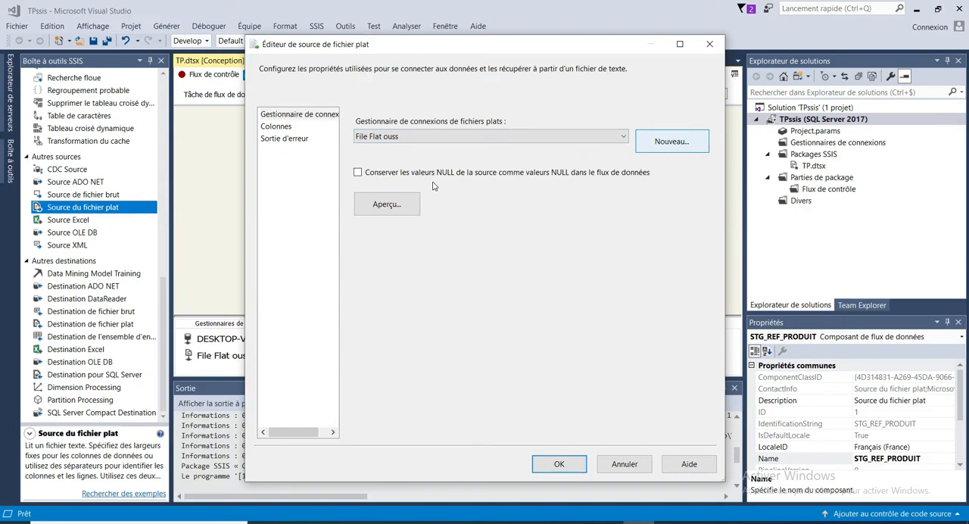
pyautogui.click(629, 95)
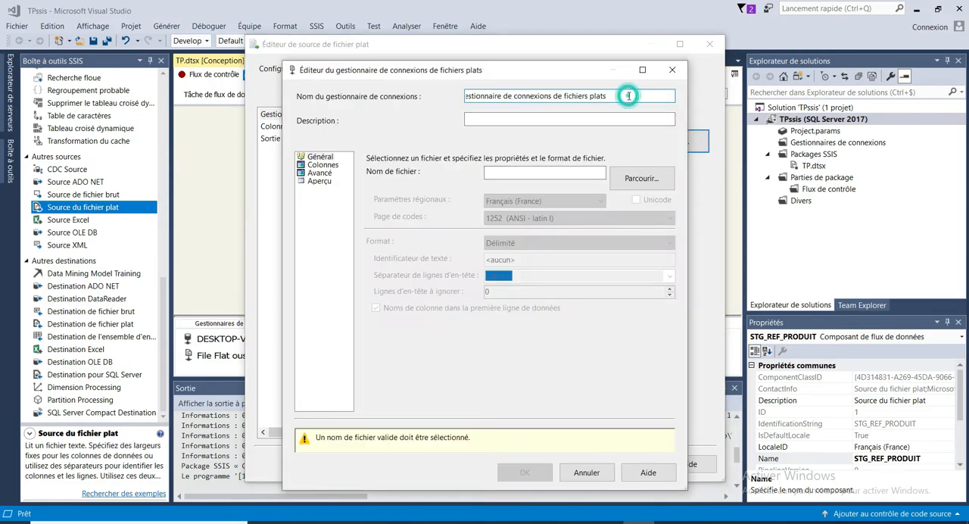
pyautogui.moveTo(628, 95); pyautogui.dragTo(484, 97)
pyautogui.click(544, 117)
pyautogui.click(534, 176)
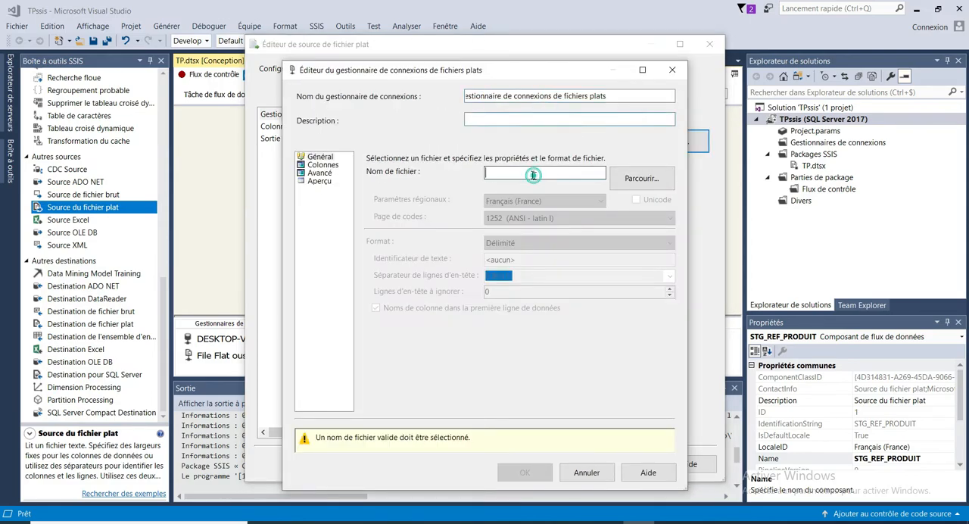
pyautogui.click(671, 70)
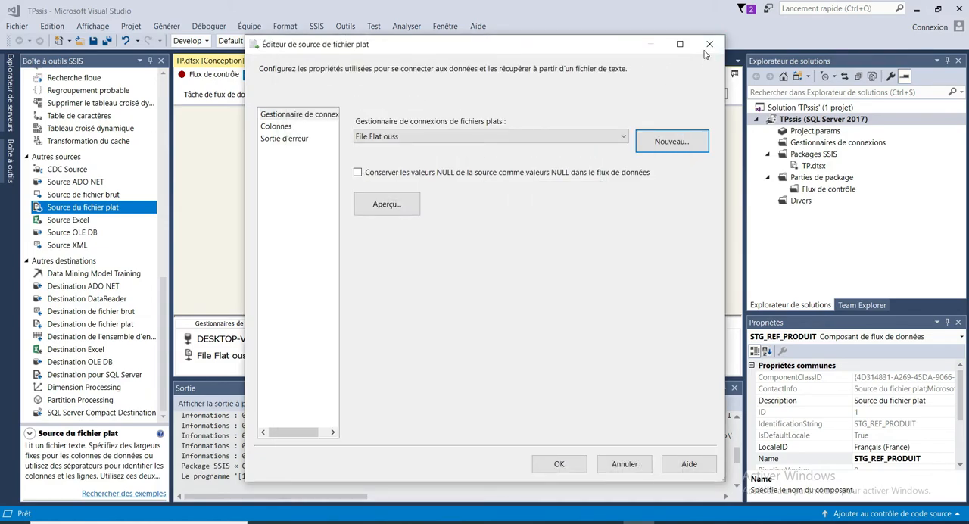
pyautogui.click(704, 41)
# - Configure the STG_REF_PRODUIT source with the File Flat ouss connection, keeping source NULL values as NULL in the data flow
pyautogui.doubleClick(378, 149)
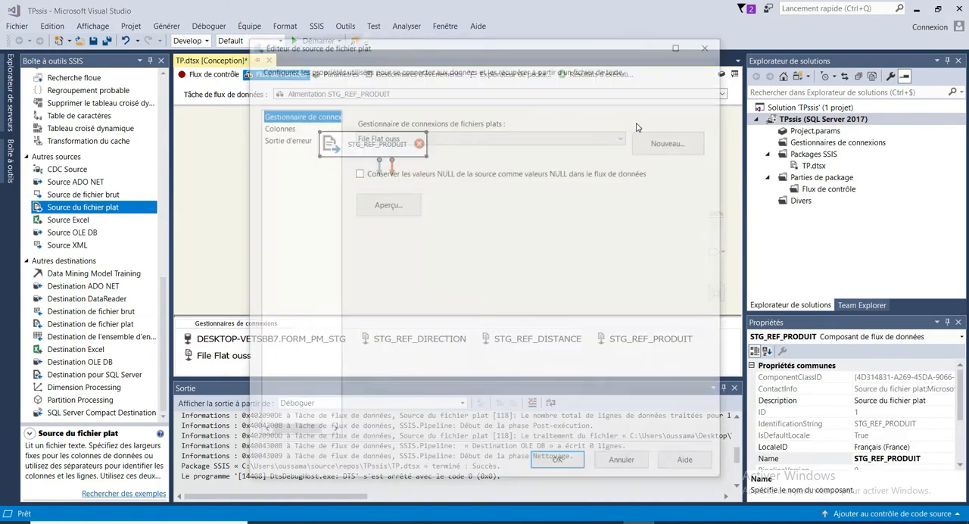
pyautogui.click(358, 173)
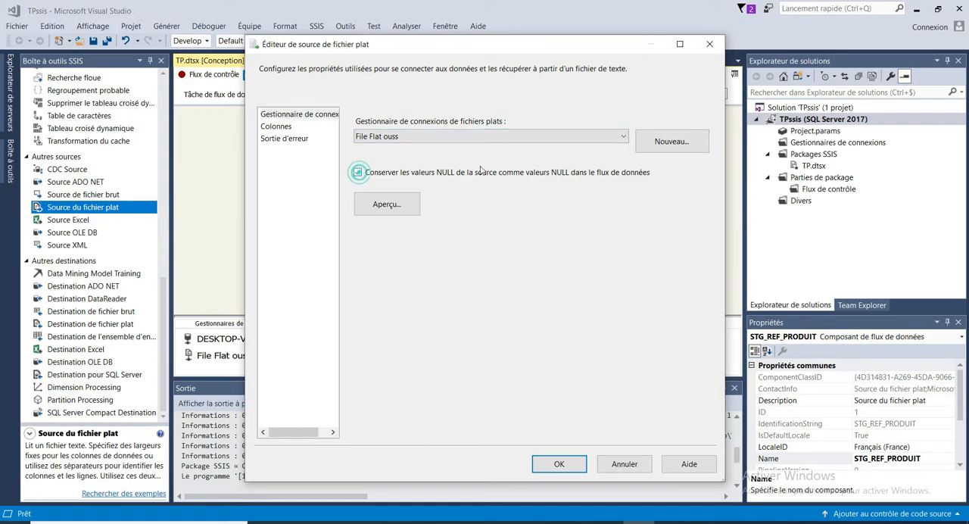
pyautogui.click(558, 463)
pyautogui.click(518, 167)
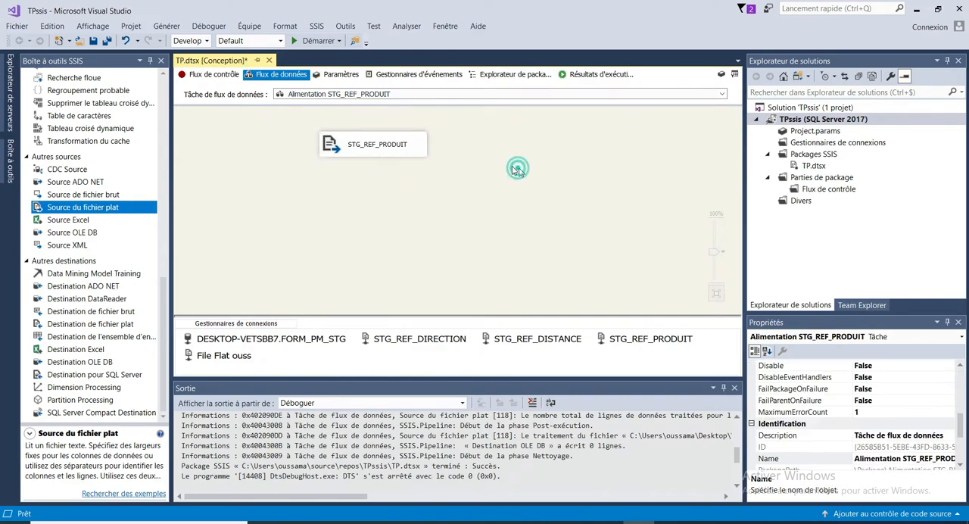
pyautogui.click(401, 149)
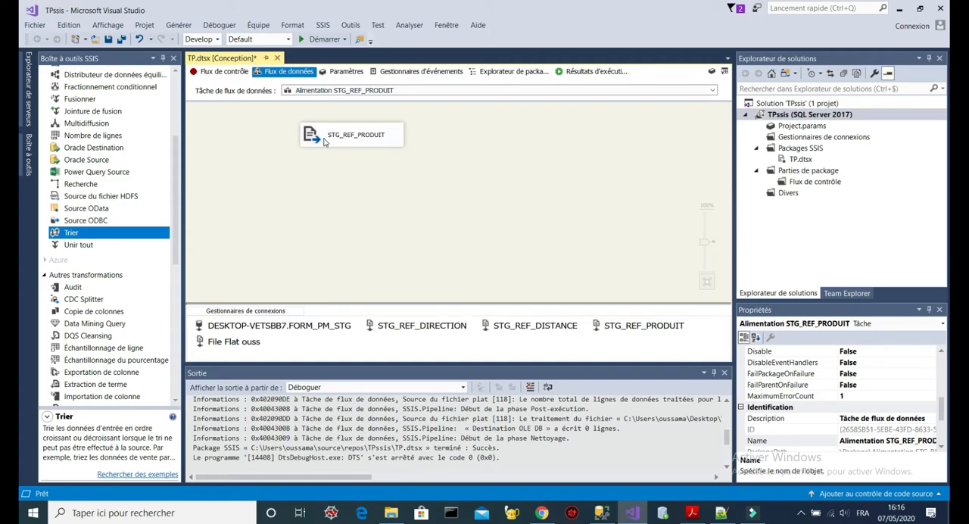
# - Add an OLE DB source beside the STG_REF_PRODUIT source, reading the [dbo].[STG_REF_PRODUIT] table through the FORM_PM_STG connection
pyautogui.moveTo(177, 169); pyautogui.dragTo(178, 313)
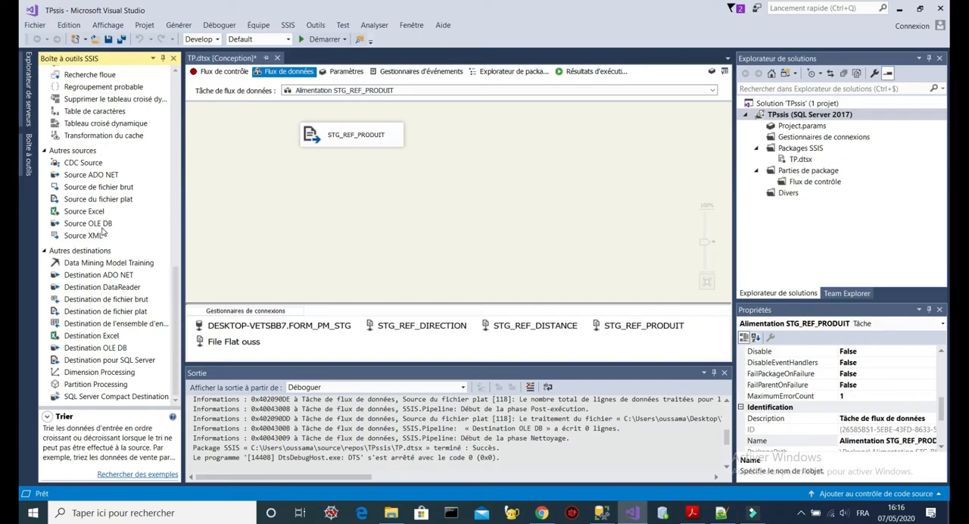
pyautogui.moveTo(97, 224); pyautogui.dragTo(543, 134)
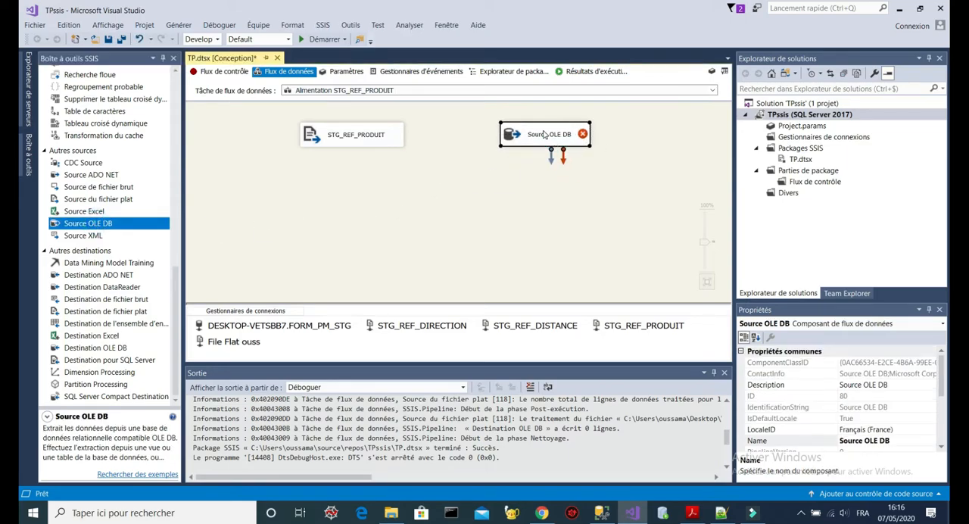
pyautogui.doubleClick(543, 134)
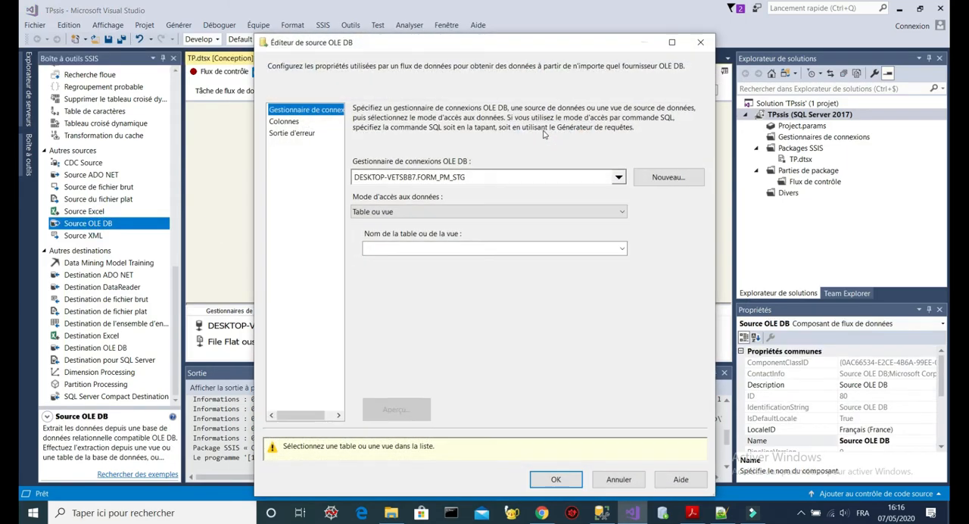
pyautogui.click(622, 250)
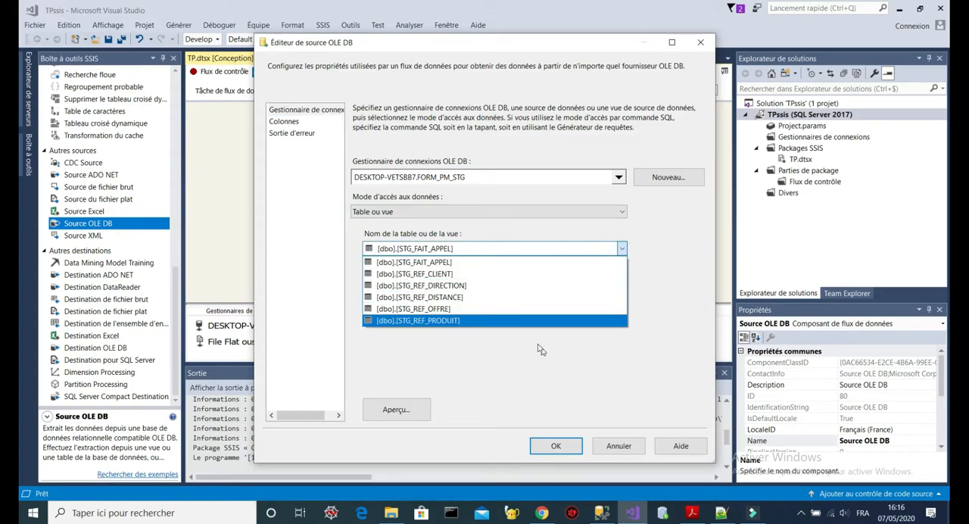
pyautogui.click(520, 324)
pyautogui.click(287, 153)
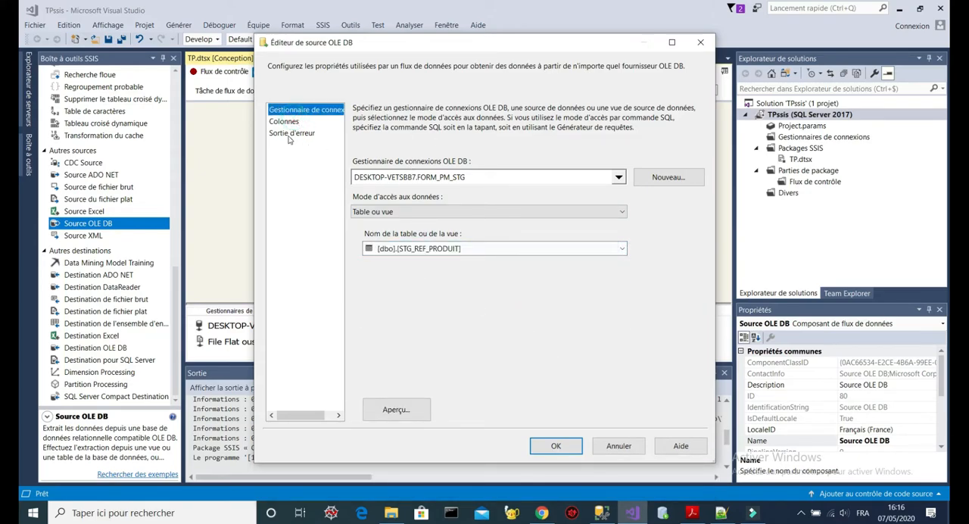
pyautogui.click(284, 123)
pyautogui.click(558, 445)
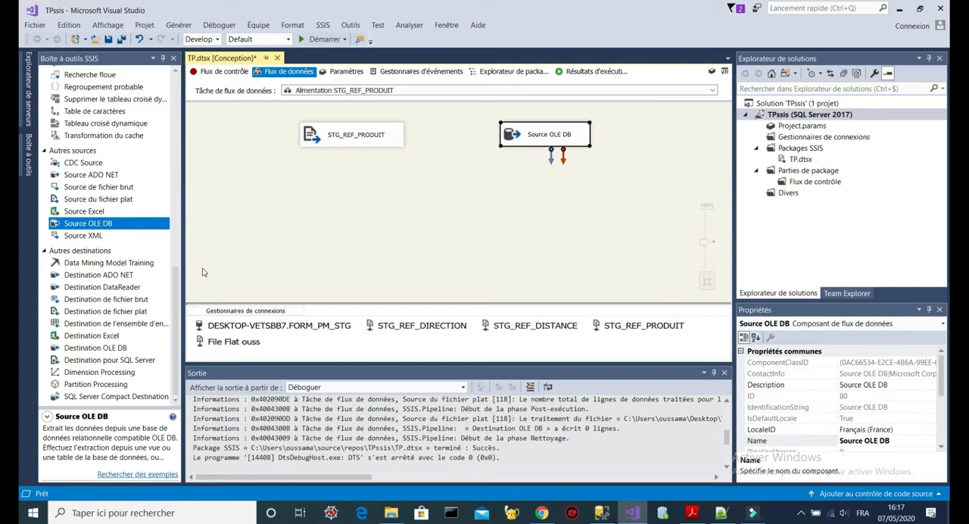
pyautogui.click(385, 137)
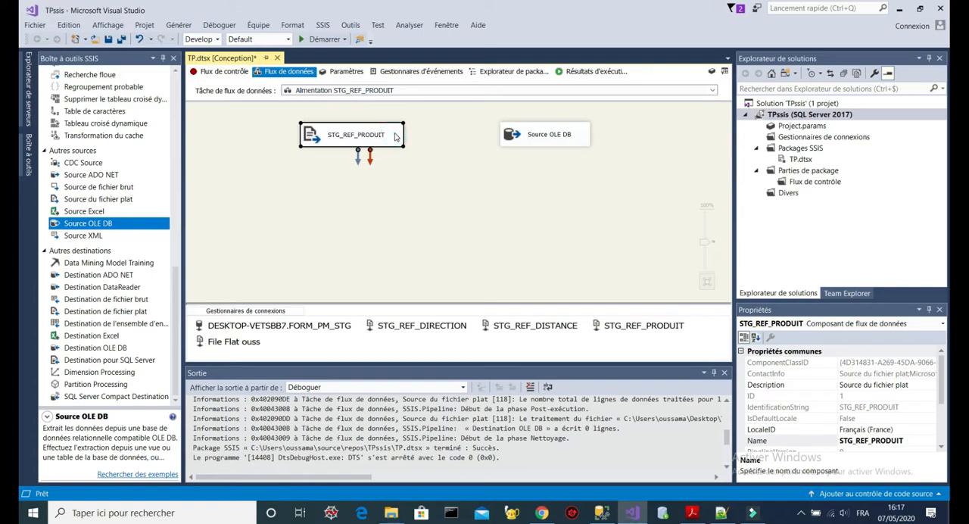
pyautogui.click(533, 138)
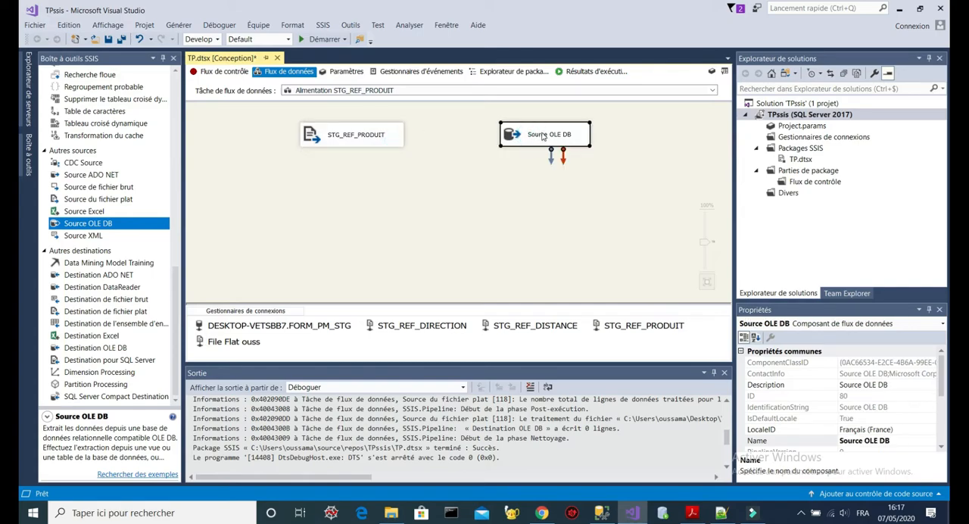
pyautogui.click(363, 127)
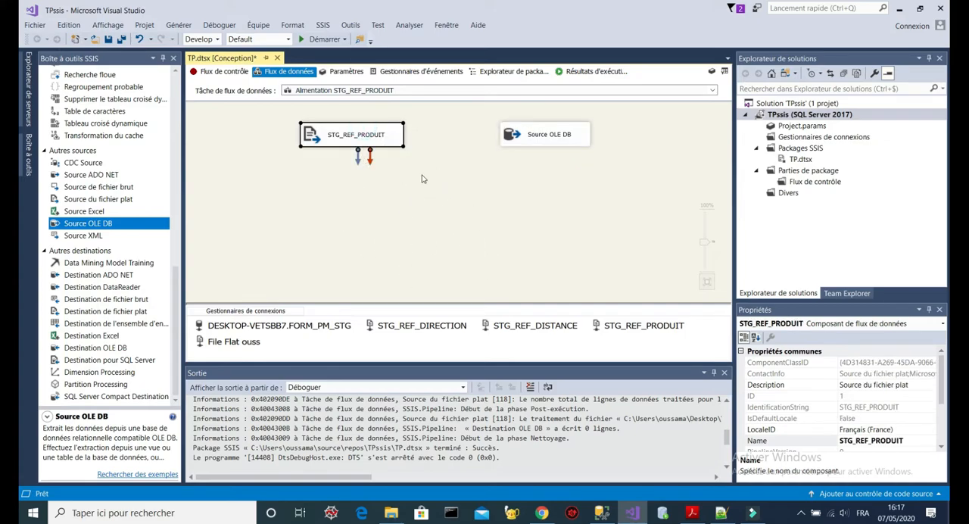
pyautogui.click(358, 138)
pyautogui.click(401, 136)
# - Add a Jointure de fusion transformation below the sources and a Trier transformation under each of the two sources
pyautogui.moveTo(174, 288); pyautogui.dragTo(186, 131)
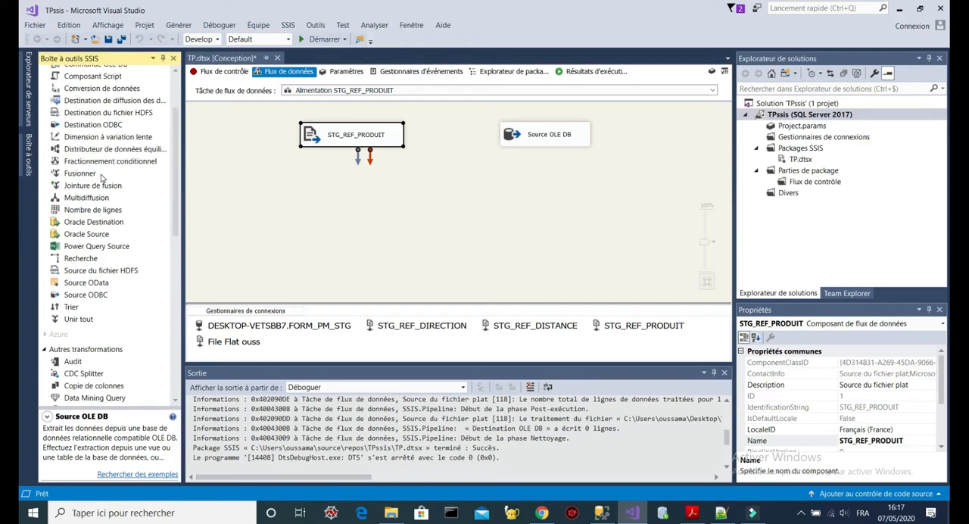
pyautogui.moveTo(102, 184); pyautogui.dragTo(409, 219)
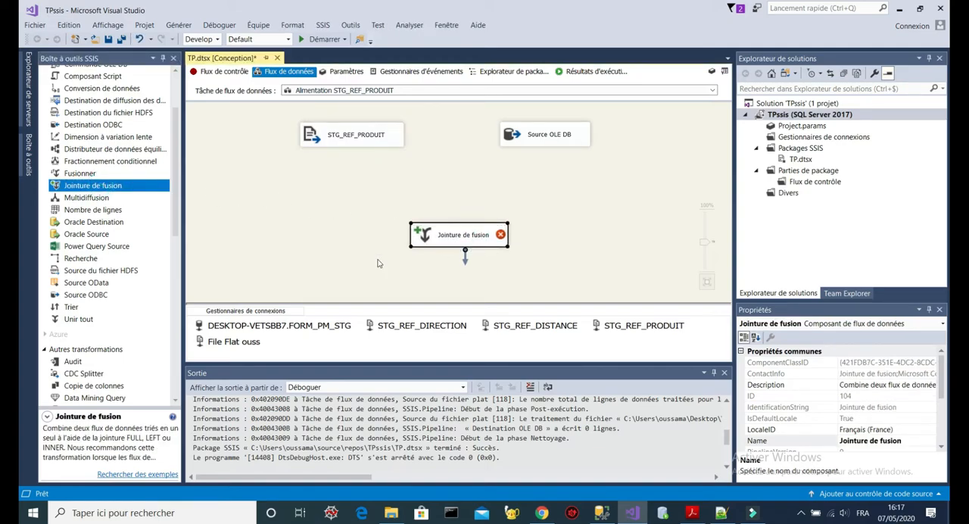
pyautogui.scroll(-3, 180, 227)
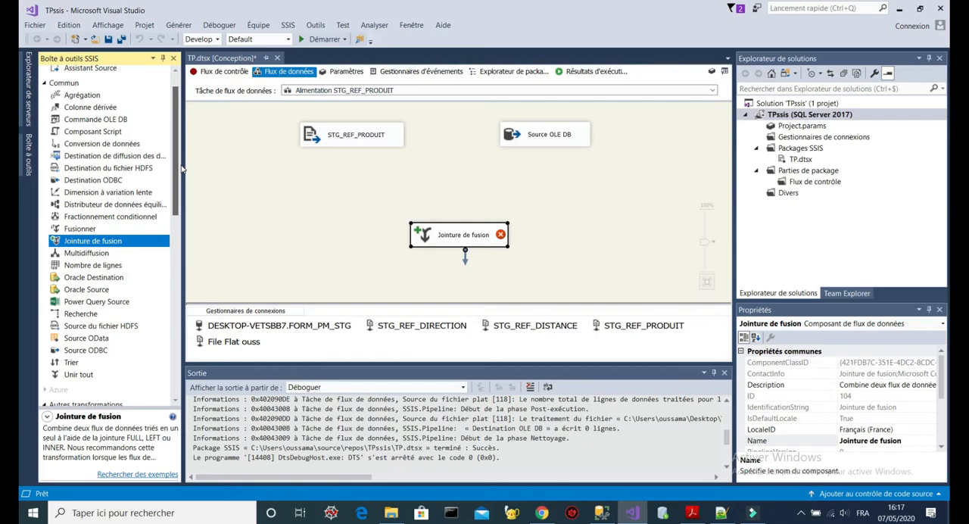
pyautogui.scroll(-3, 181, 241)
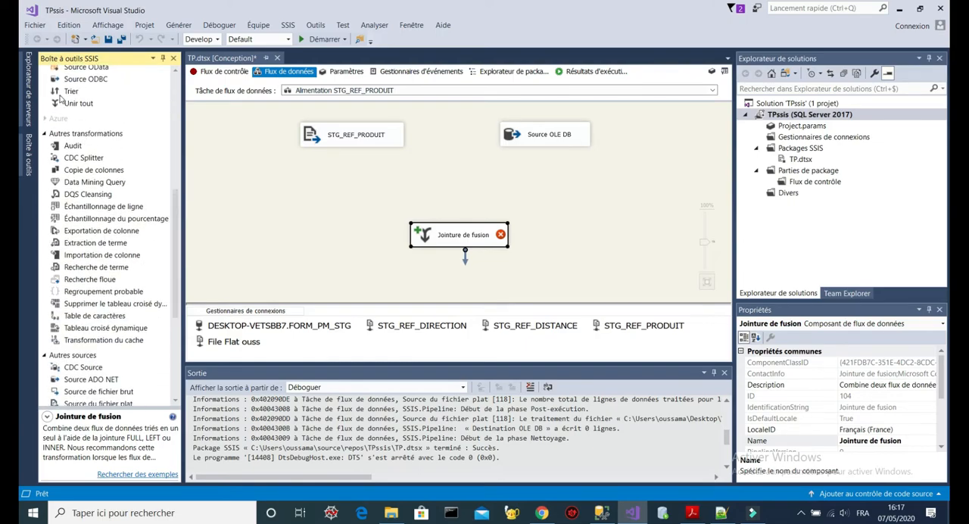
pyautogui.moveTo(68, 93); pyautogui.dragTo(296, 190)
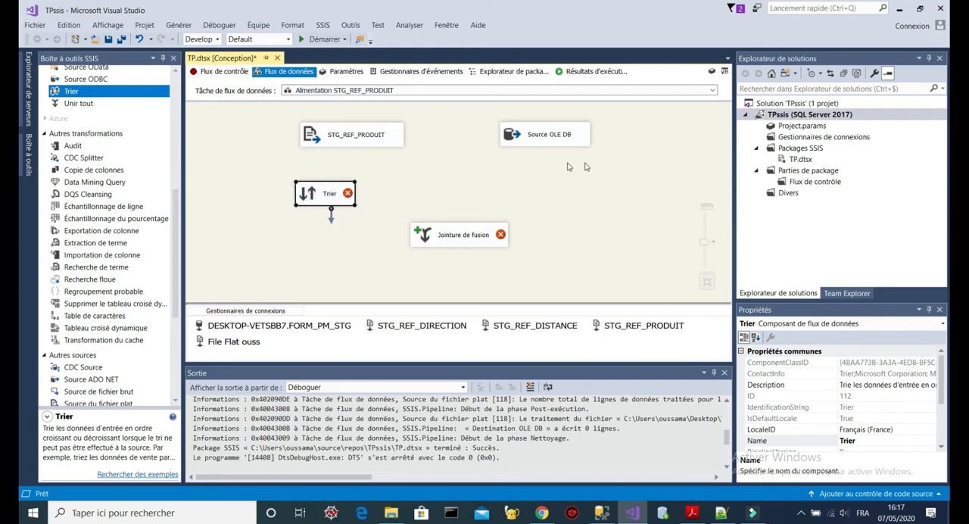
pyautogui.click(534, 175)
pyautogui.hotkey('ctrl', 'v')
pyautogui.moveTo(313, 258); pyautogui.dragTo(536, 144)
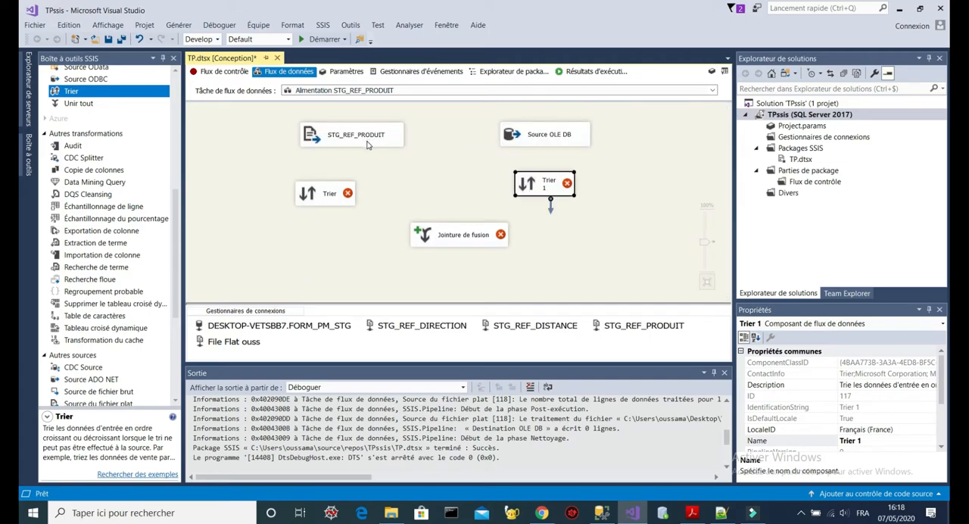
# - Connect the STG_REF_PRODUIT source to its Trier, sorting ascending by Id_Produit and removing rows with duplicate sort values
pyautogui.click(367, 143)
pyautogui.moveTo(358, 156); pyautogui.dragTo(333, 198)
pyautogui.doubleClick(314, 195)
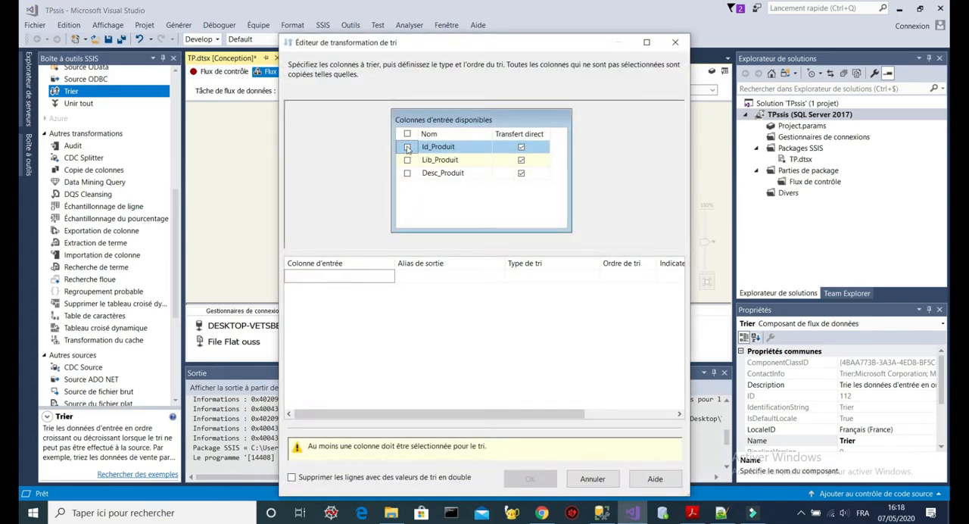
pyautogui.click(408, 147)
pyautogui.click(291, 443)
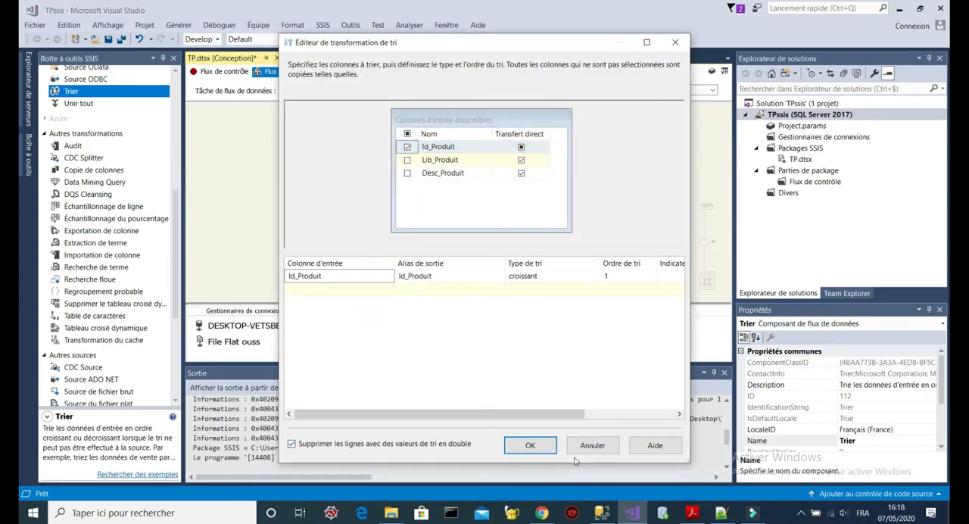
pyautogui.click(532, 445)
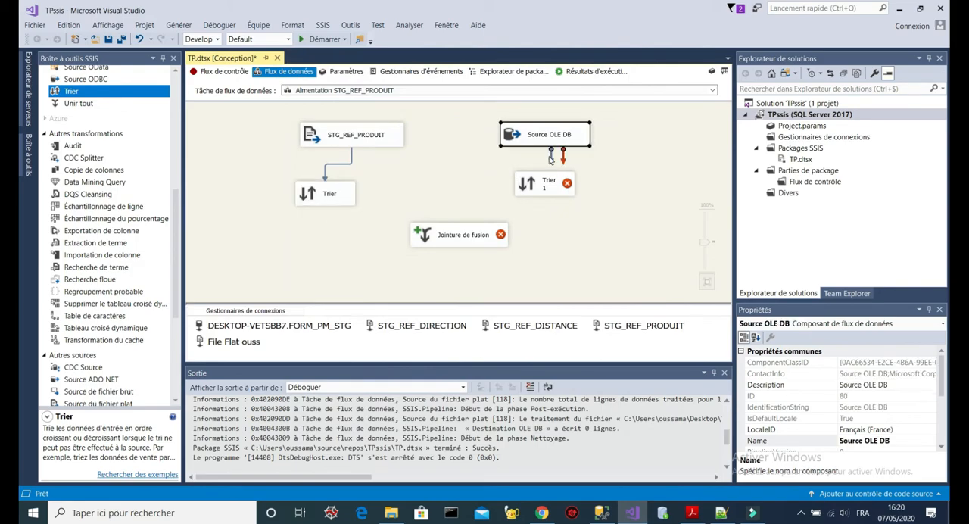
# - Connect Source OLE DB to its sort, naming that sort Trier base and the flat file's sort Trier fichier
pyautogui.moveTo(545, 149); pyautogui.dragTo(550, 195)
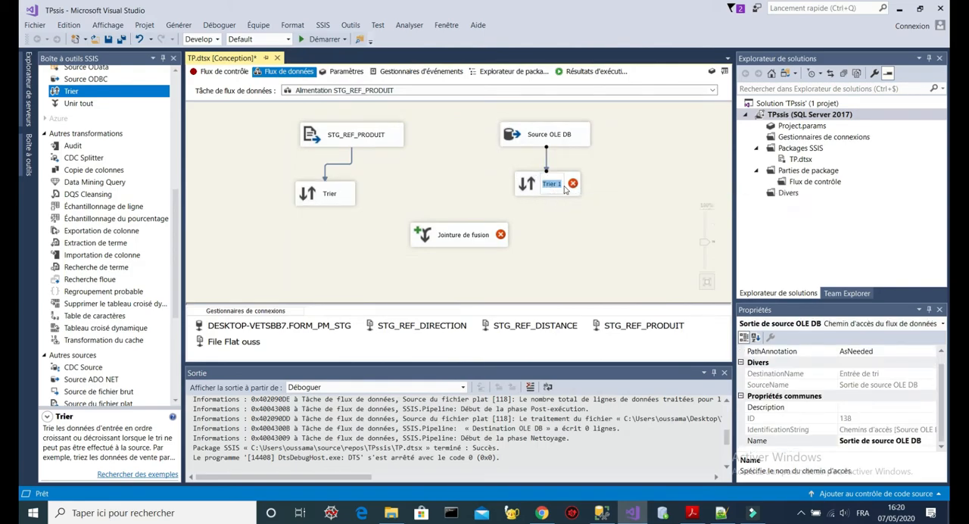
pyautogui.click(565, 189)
pyautogui.click(556, 184)
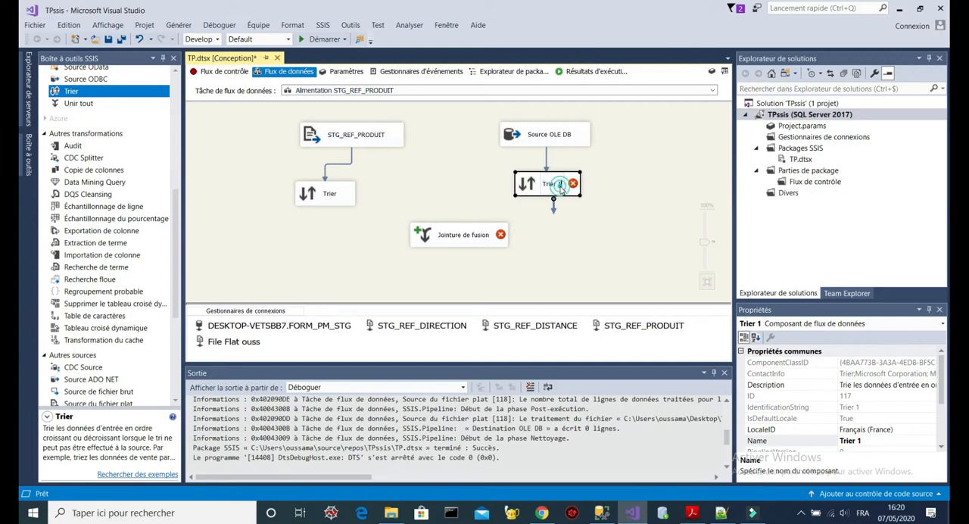
pyautogui.press('BackSpace')
pyautogui.write('base')
pyautogui.click(334, 192)
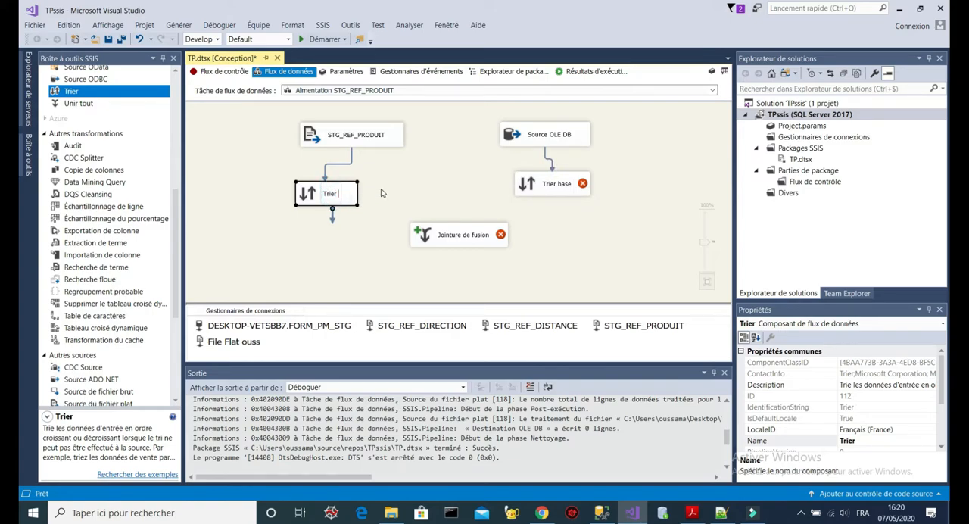
pyautogui.write('fichier')
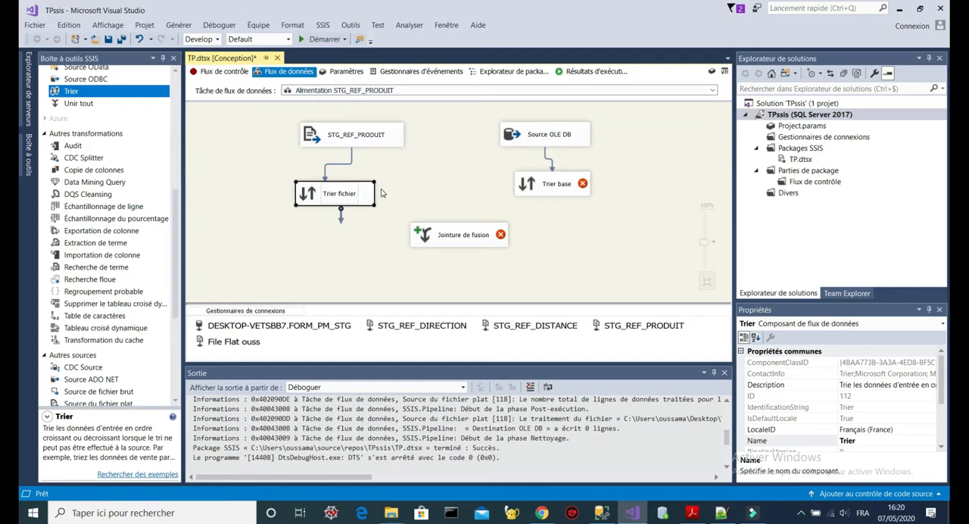
pyautogui.click(382, 194)
# - Configure Trier base to sort ascending by Id_Produit
pyautogui.doubleClick(557, 183)
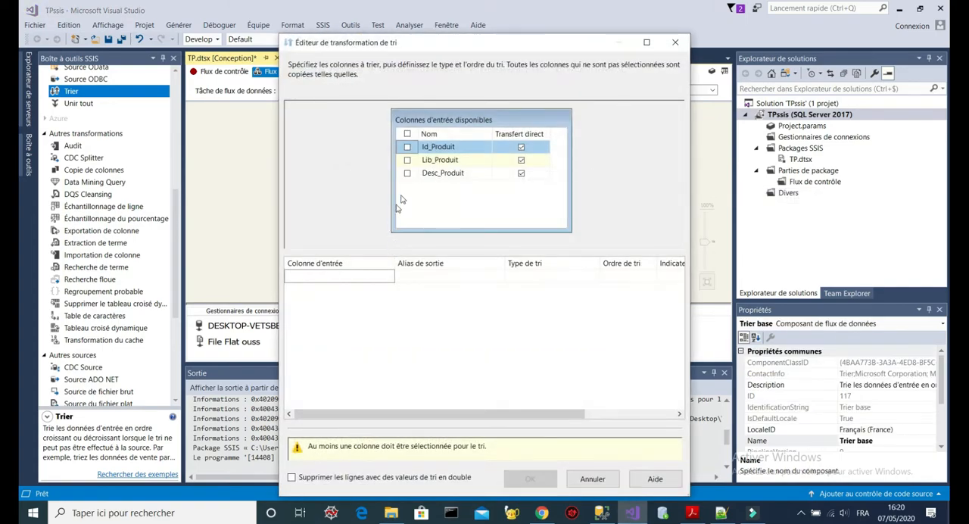
pyautogui.click(407, 147)
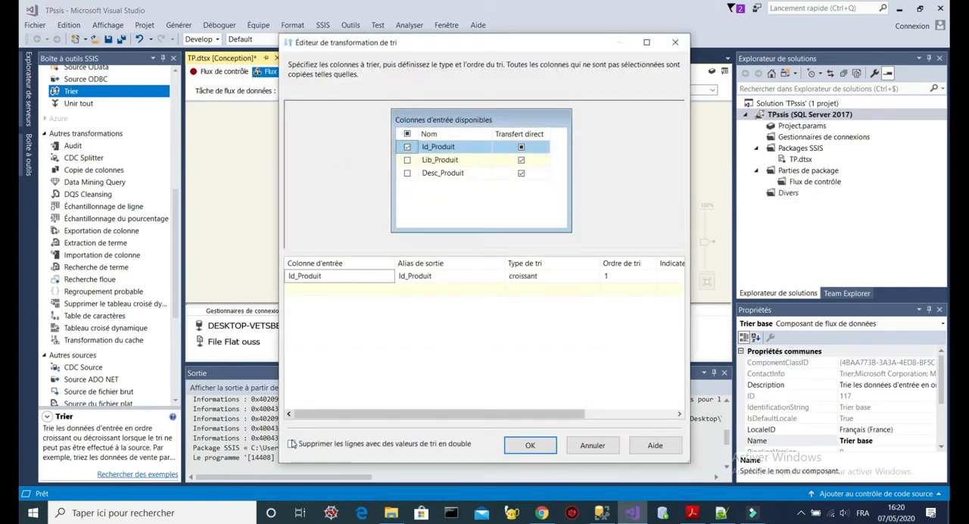
pyautogui.click(534, 446)
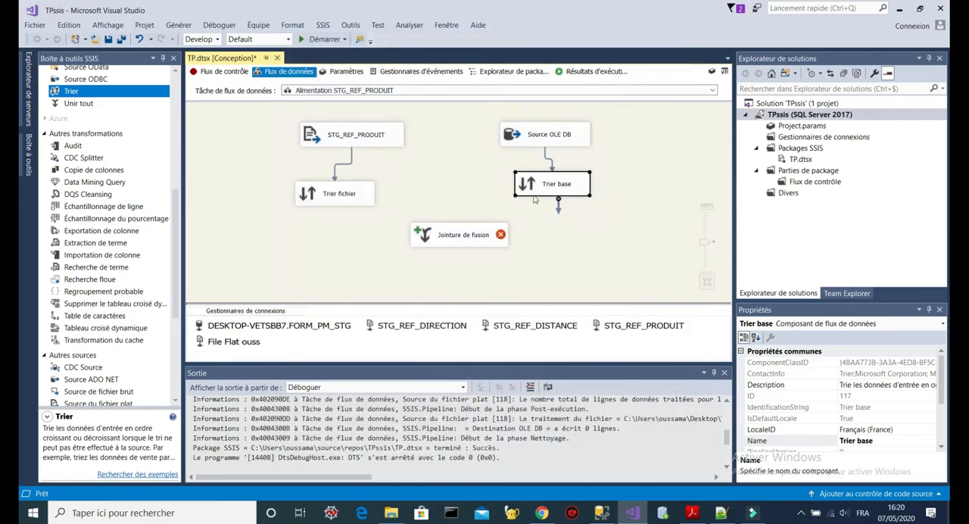
# - Connect Trier fichier to the left input of Jointure de fusion and Trier base to its right input
pyautogui.moveTo(454, 237); pyautogui.dragTo(455, 252)
pyautogui.click(338, 194)
pyautogui.moveTo(341, 214); pyautogui.dragTo(454, 251)
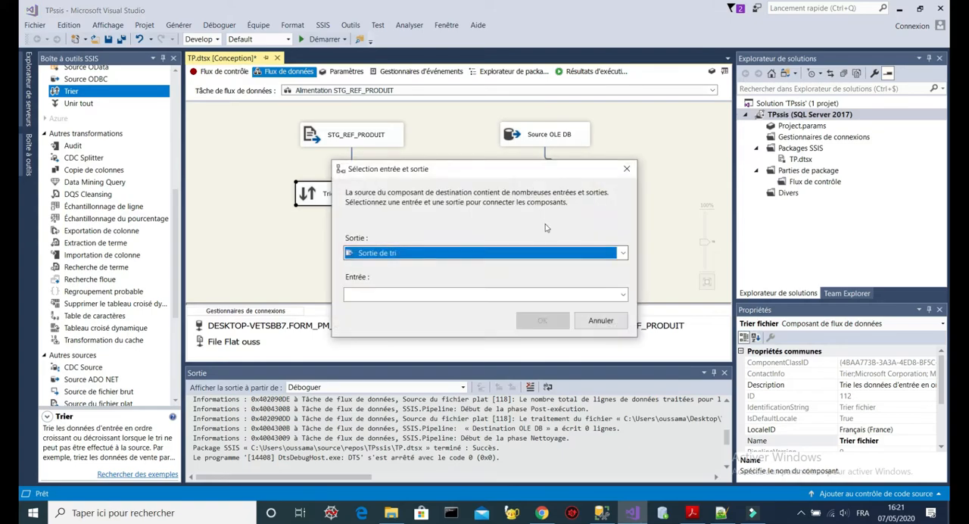
pyautogui.click(571, 293)
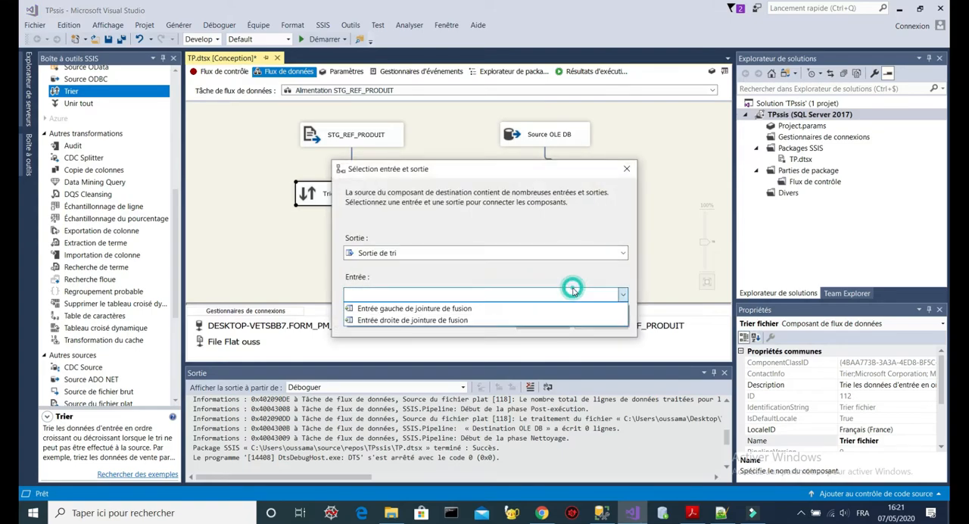
pyautogui.click(455, 309)
pyautogui.click(545, 318)
pyautogui.click(564, 183)
pyautogui.moveTo(559, 208); pyautogui.dragTo(467, 250)
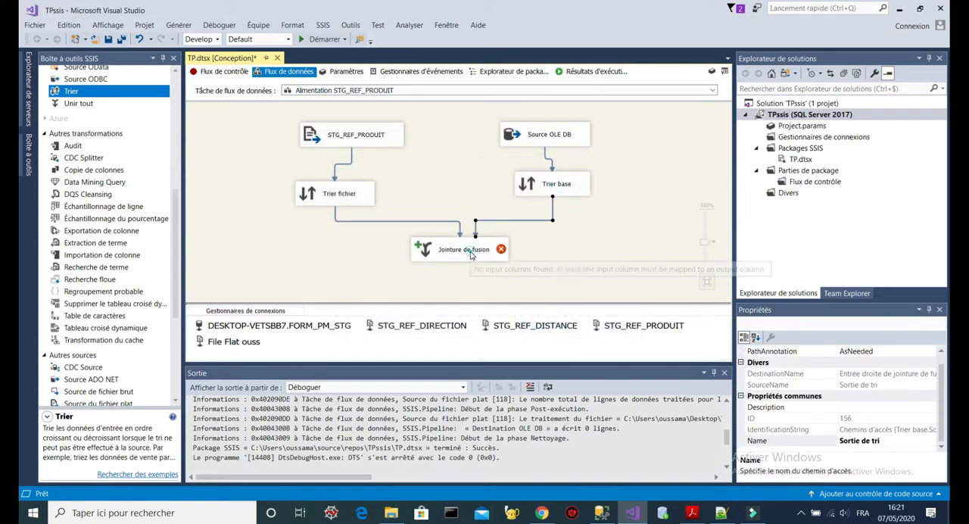
# - Try to configure a Jointure externe gauche outputting all Trier fichier columns plus Id_Produit from Trier base under the alias Id_Produit
pyautogui.doubleClick(470, 253)
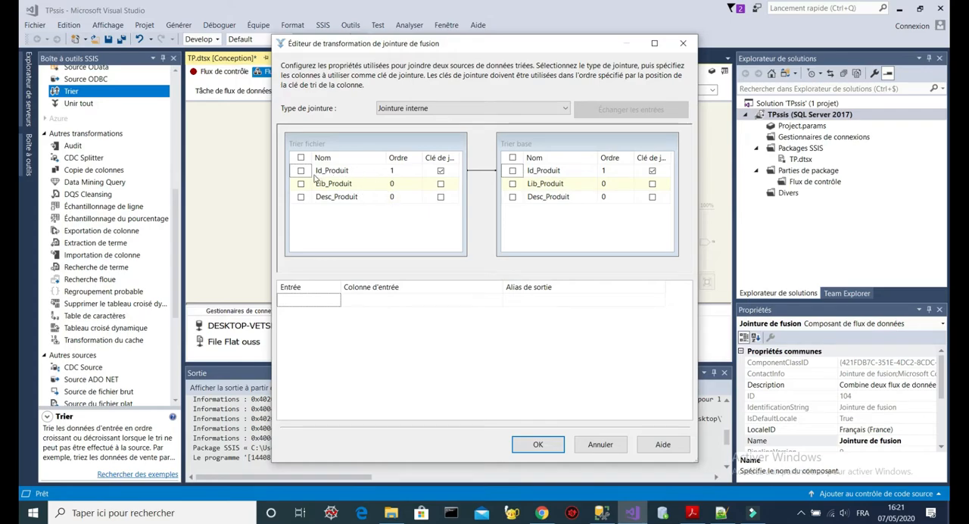
pyautogui.click(301, 158)
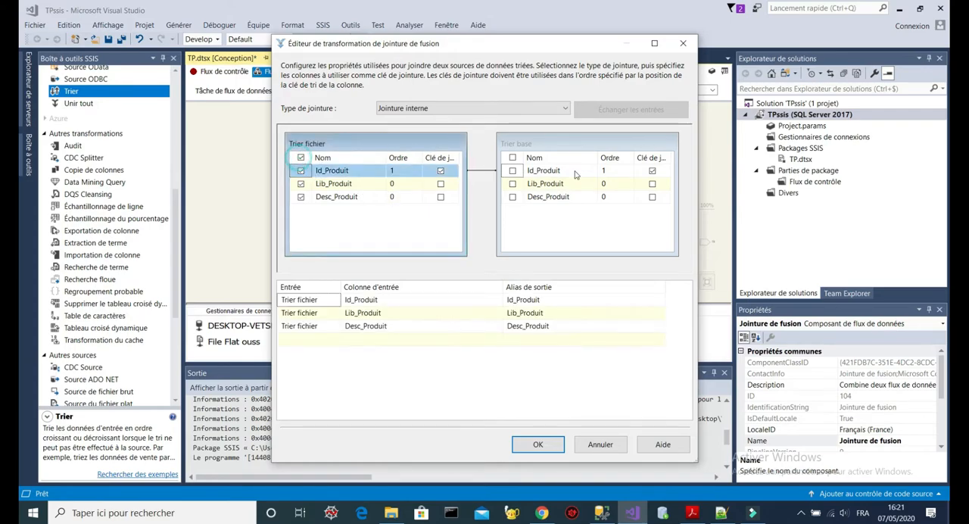
pyautogui.click(512, 171)
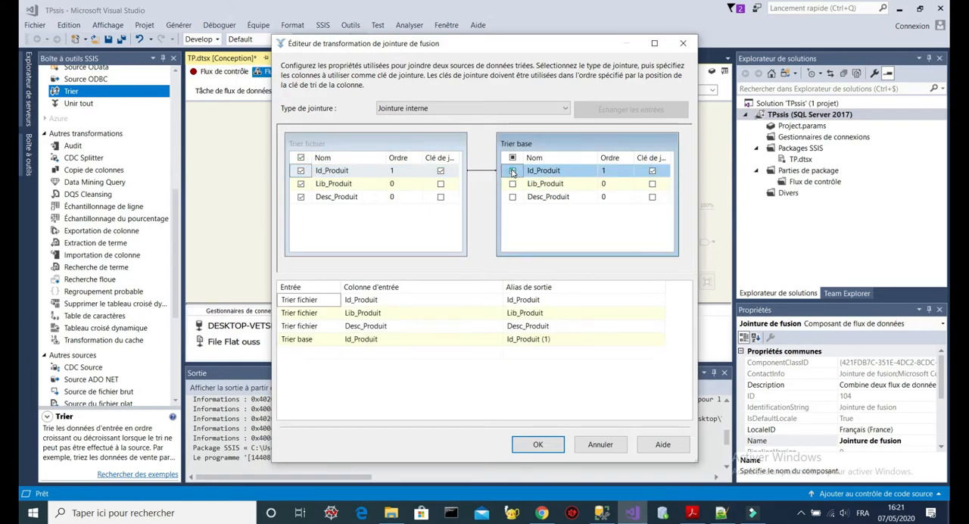
pyautogui.click(575, 344)
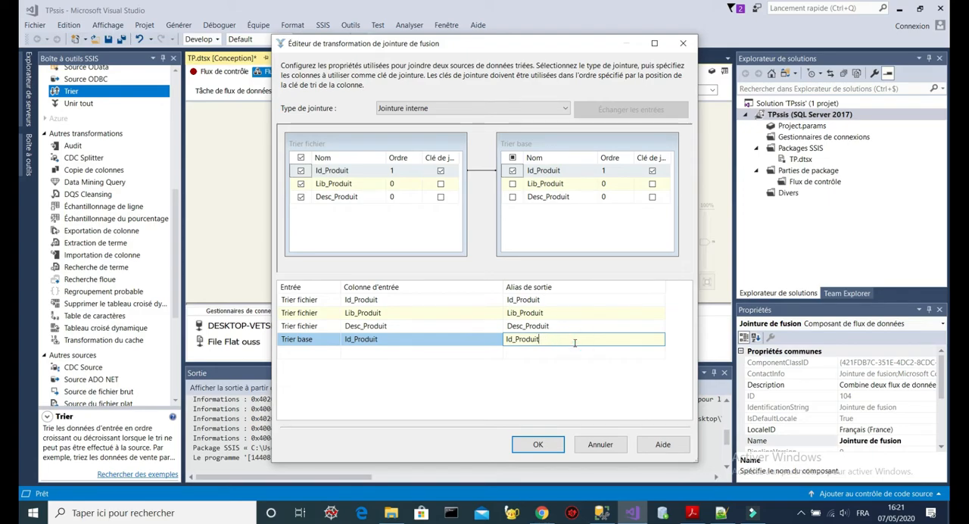
pyautogui.click(524, 109)
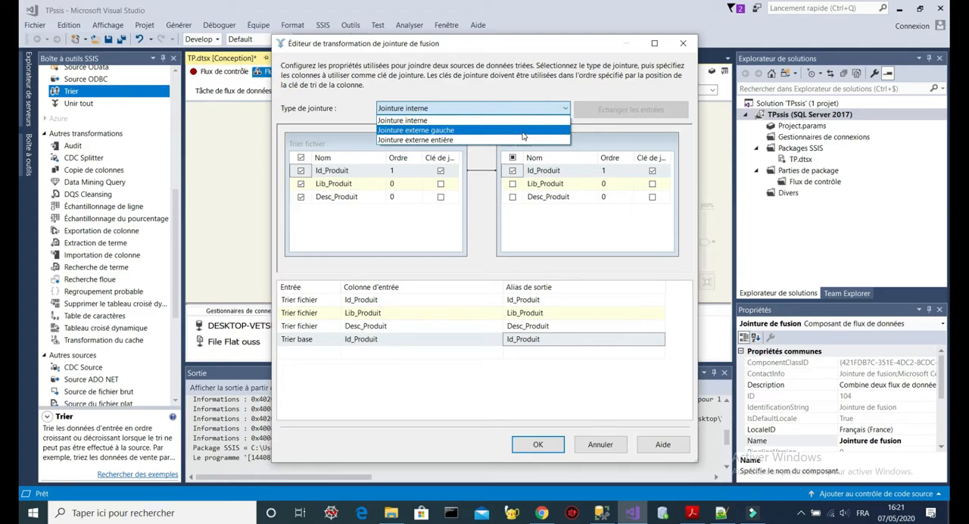
pyautogui.click(522, 131)
# - Configure Jointure de fusion as a Jointure externe gauche outputting all Trier fichier columns plus Id_Produit from Trier base under the alias Id_Produit_base
pyautogui.click(544, 110)
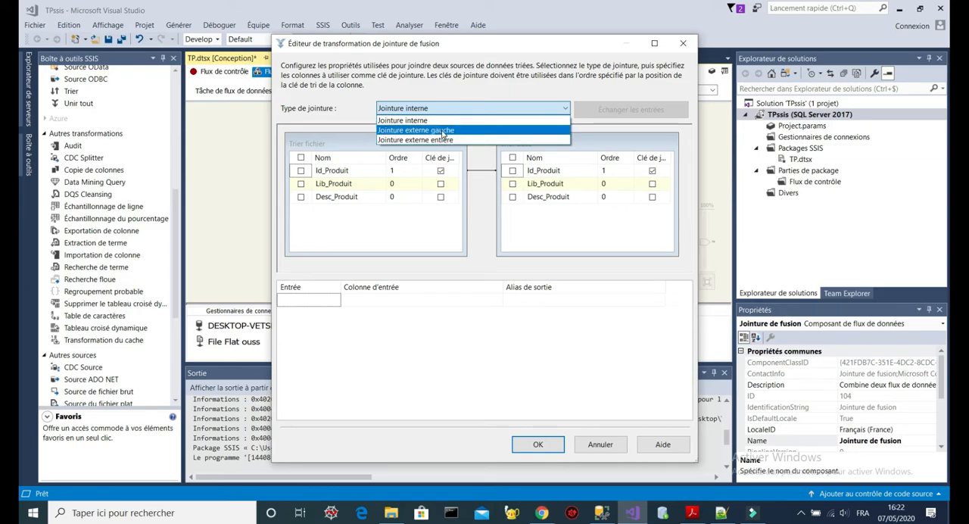
pyautogui.click(443, 133)
pyautogui.click(301, 157)
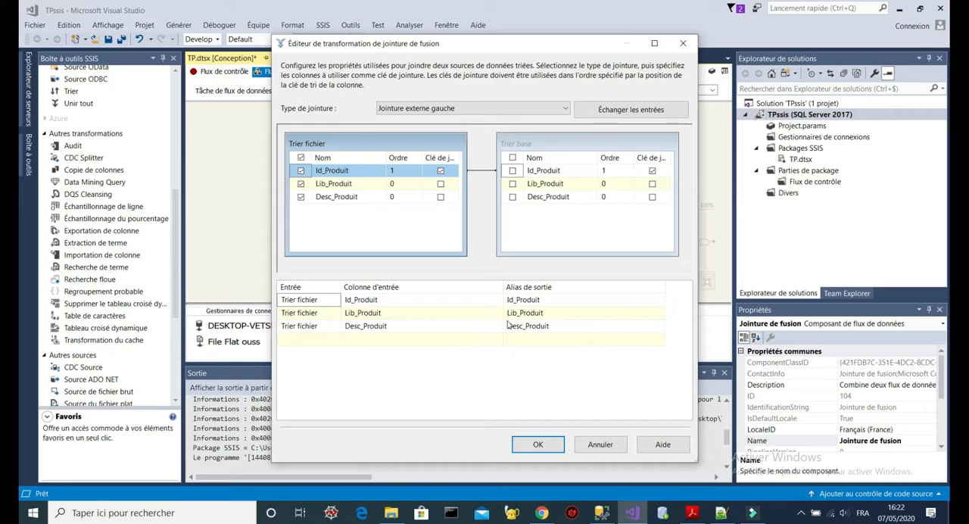
pyautogui.click(513, 171)
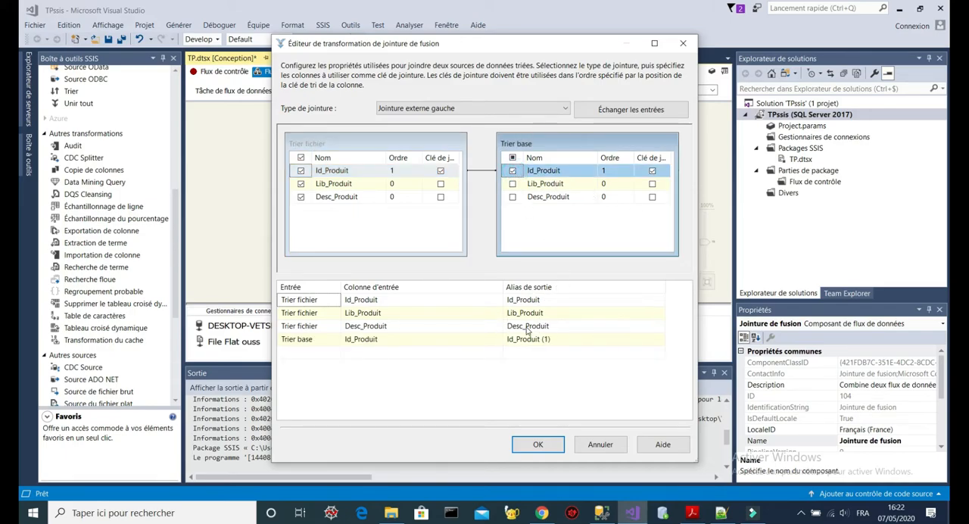
pyautogui.click(555, 339)
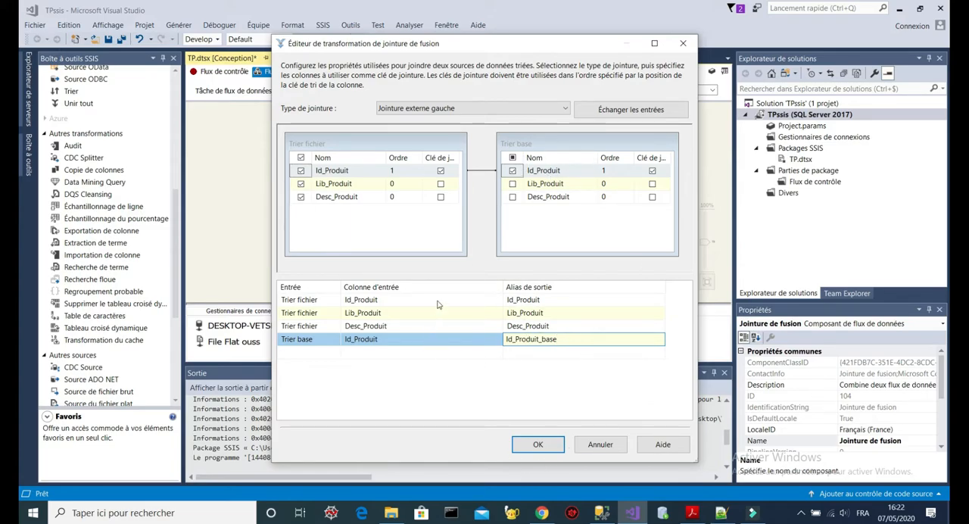
pyautogui.click(538, 448)
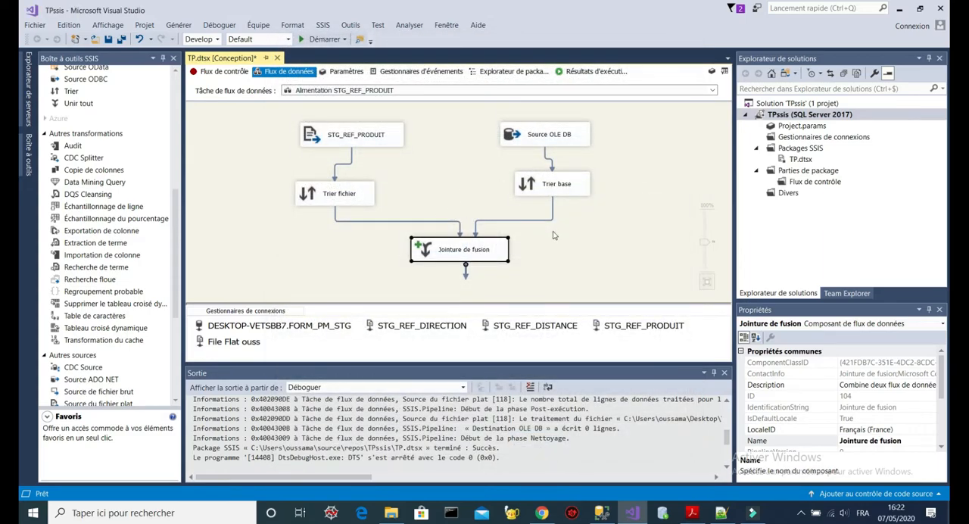
# - Add a Fractionnement conditionnel transformation to the data flow below Jointure de fusion
pyautogui.click(631, 235)
pyautogui.click(495, 253)
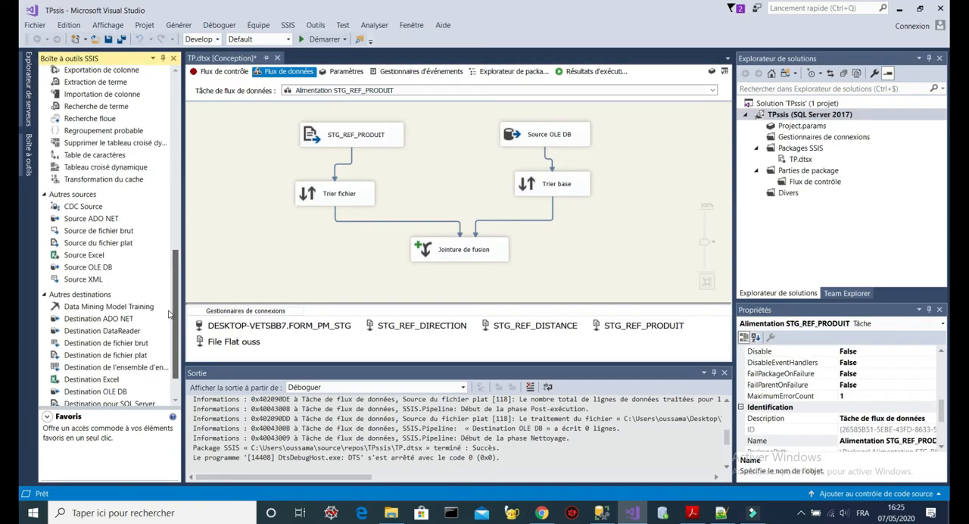
pyautogui.scroll(6, 90, 186)
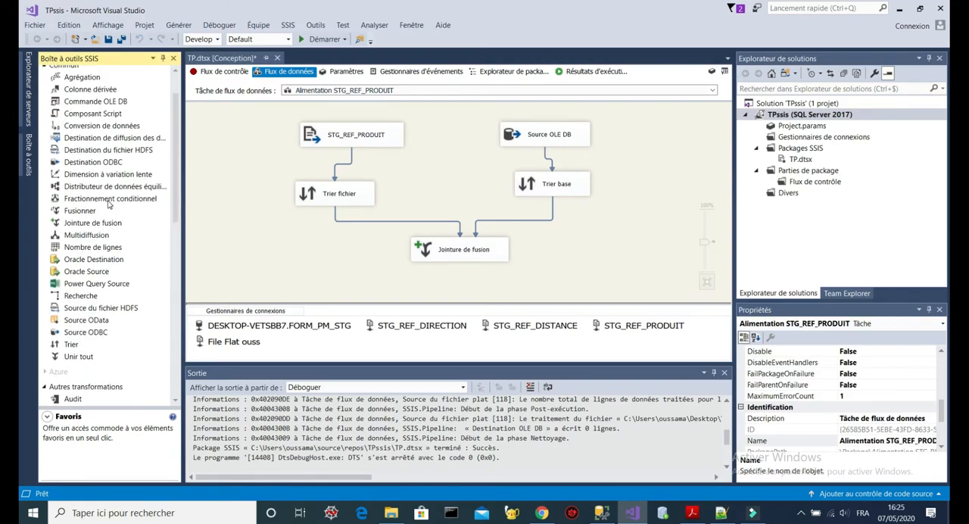
pyautogui.moveTo(110, 200); pyautogui.dragTo(431, 284)
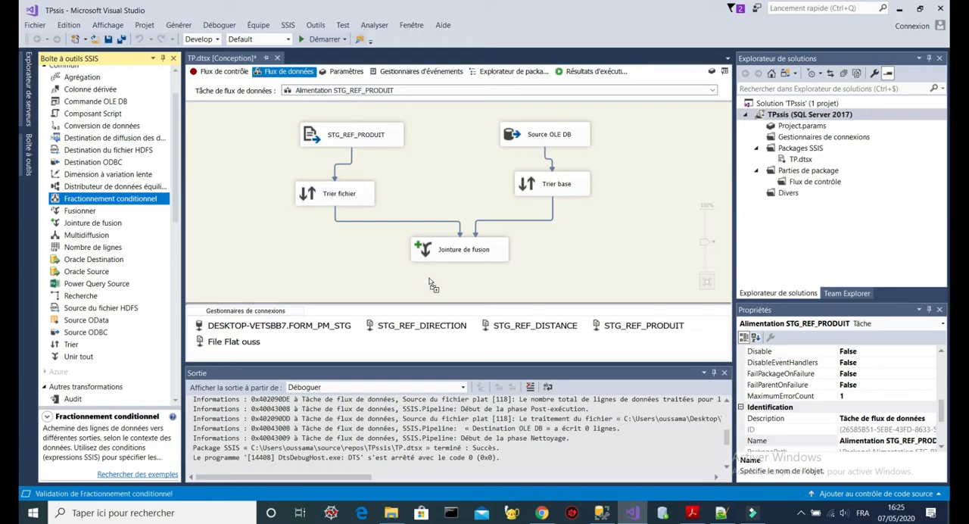
pyautogui.moveTo(512, 280); pyautogui.dragTo(491, 281)
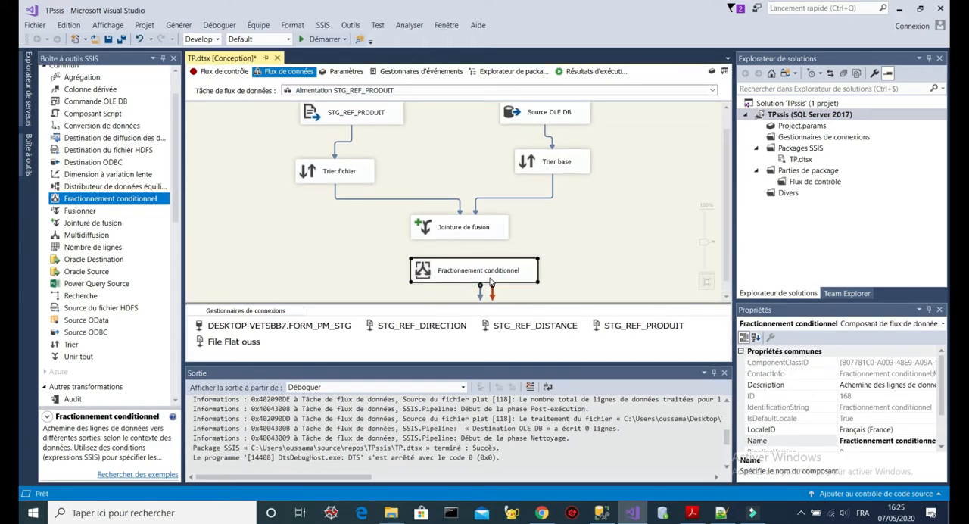
# - Centre Fractionnement conditionnel beneath Jointure de fusion and connect the join's output to it
pyautogui.click(463, 237)
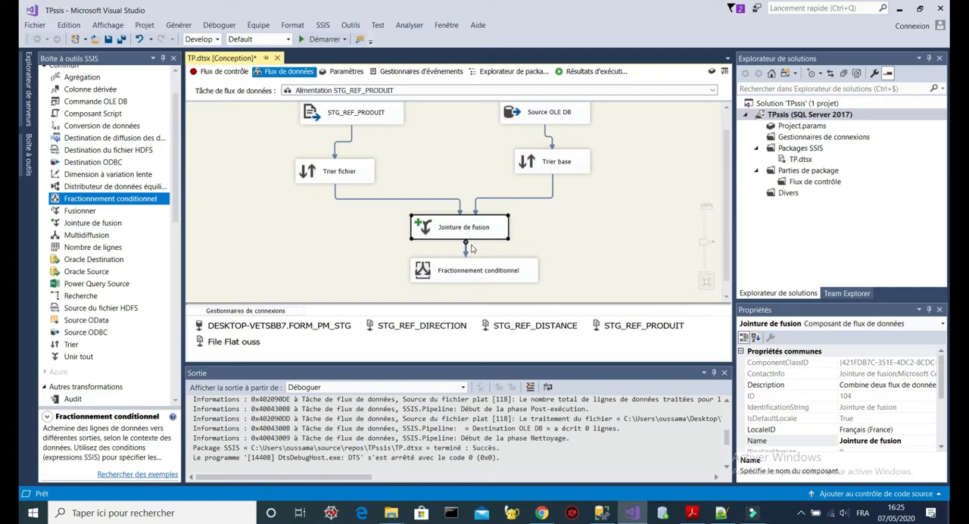
pyautogui.moveTo(502, 261); pyautogui.dragTo(475, 274)
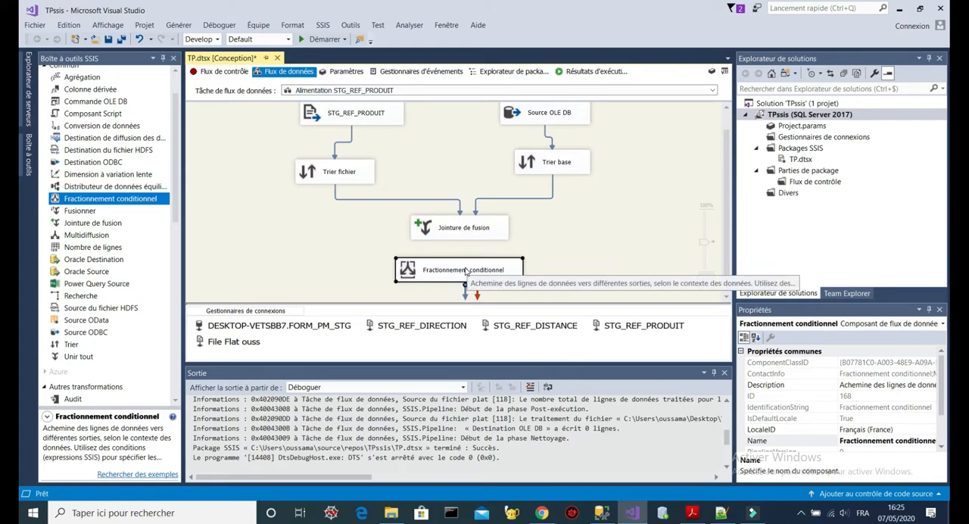
pyautogui.click(459, 227)
pyautogui.moveTo(466, 248); pyautogui.dragTo(463, 271)
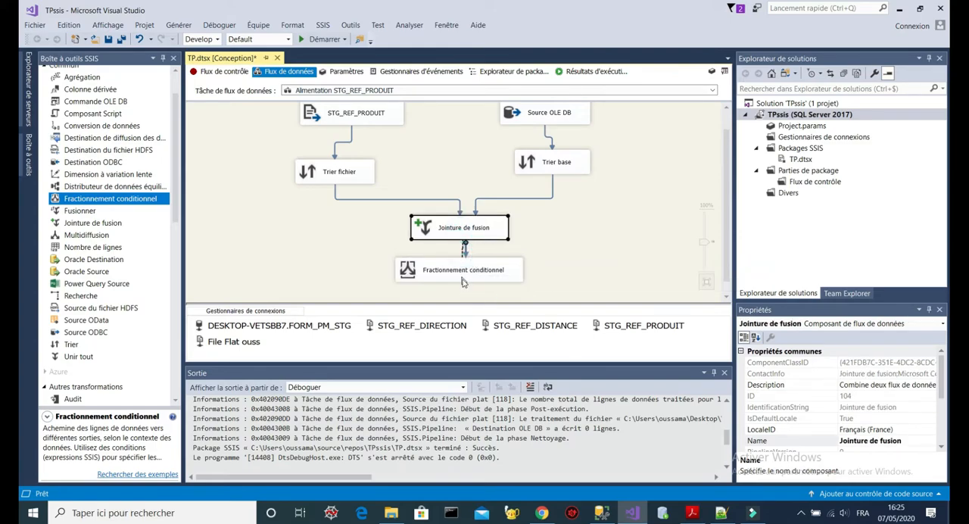
# - Define the first condition of Fractionnement conditionnel as ISNULL([Id_Produit_base])
pyautogui.doubleClick(433, 277)
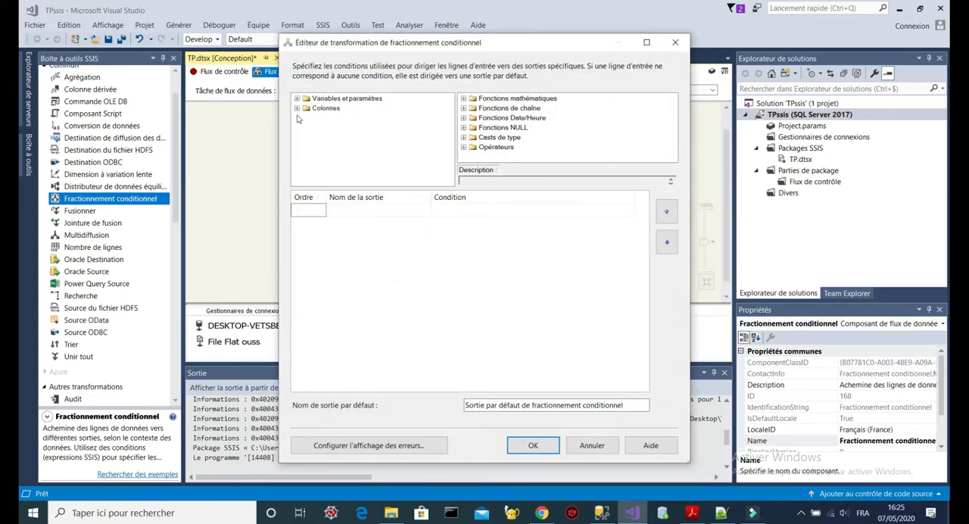
pyautogui.click(298, 108)
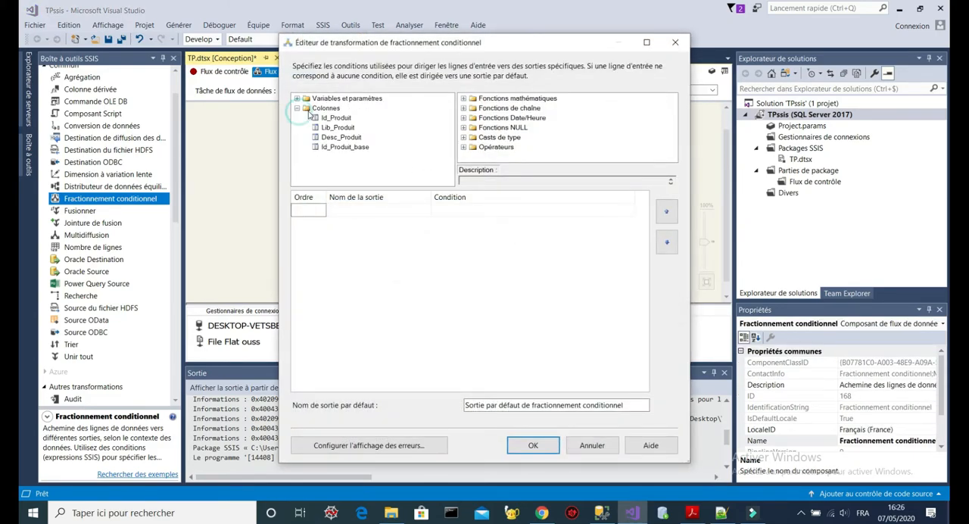
pyautogui.click(463, 127)
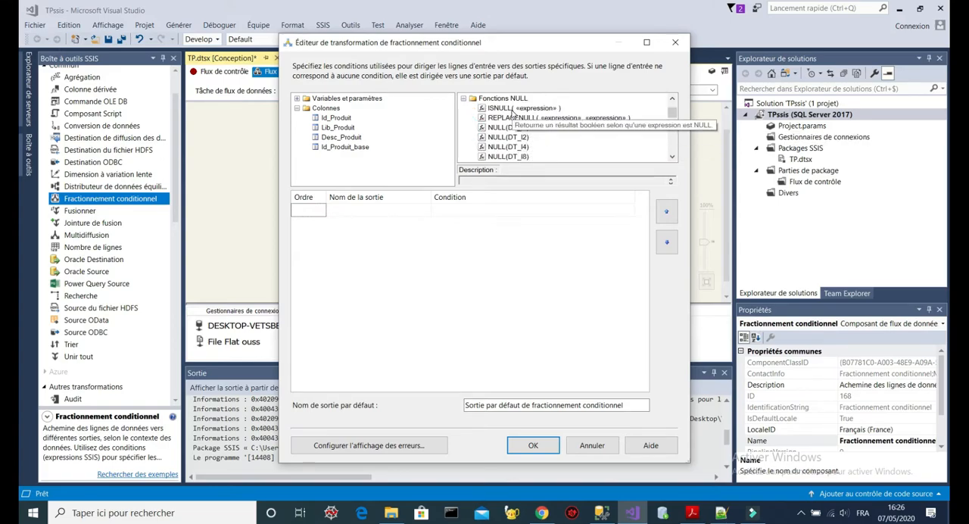
pyautogui.moveTo(513, 108); pyautogui.dragTo(508, 210)
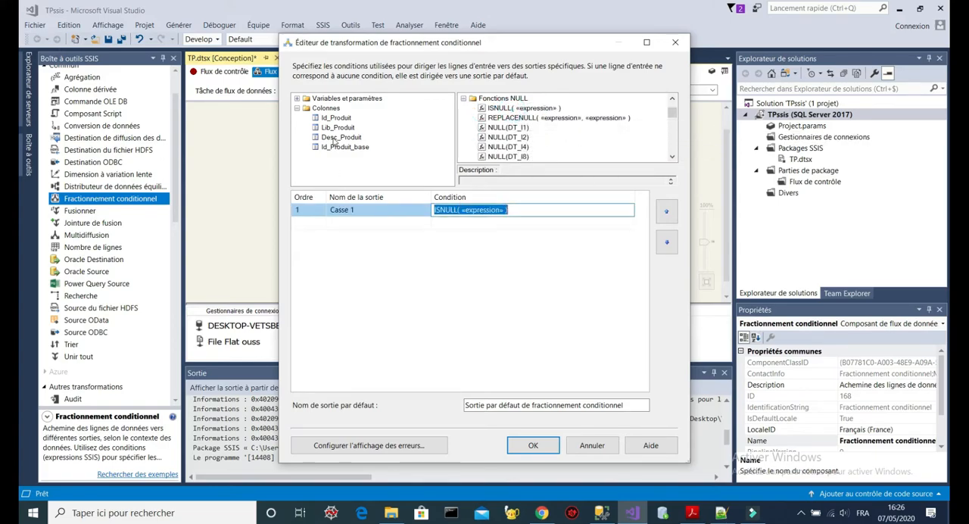
pyautogui.moveTo(345, 148); pyautogui.dragTo(488, 210)
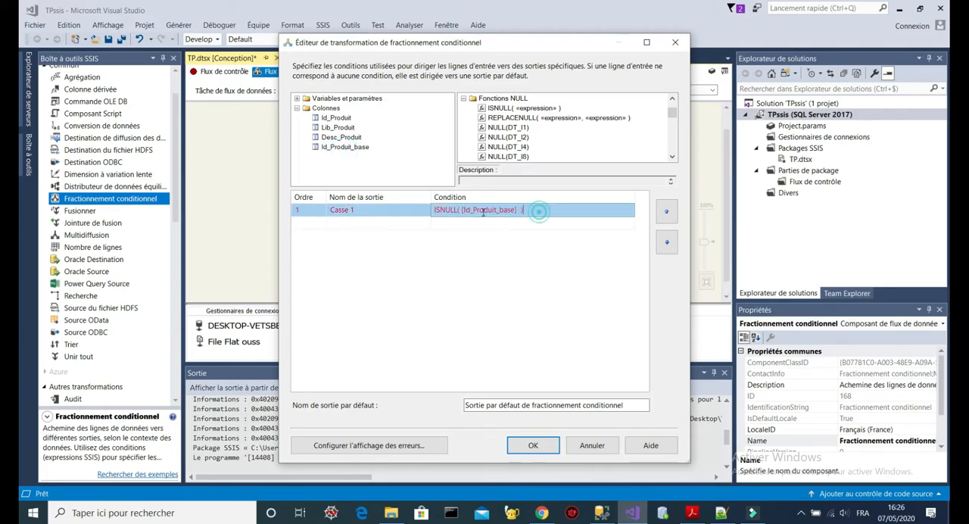
# - Name the conditional output nouveau and the default output existe, and apply the split settings
pyautogui.click(374, 206)
pyautogui.press('BackSpace')
pyautogui.press('BackSpace')
pyautogui.press('BackSpace')
pyautogui.press('BackSpace')
pyautogui.press('BackSpace')
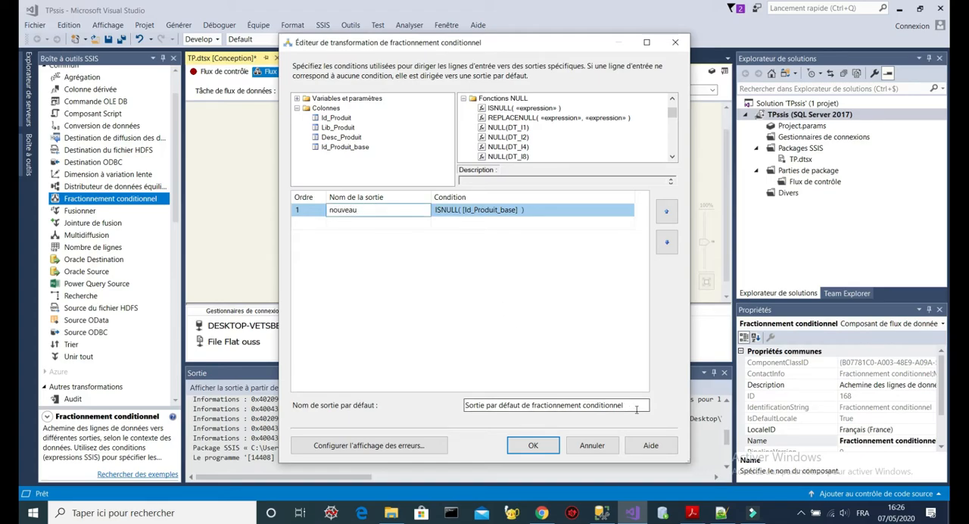
pyautogui.moveTo(643, 405); pyautogui.dragTo(423, 399)
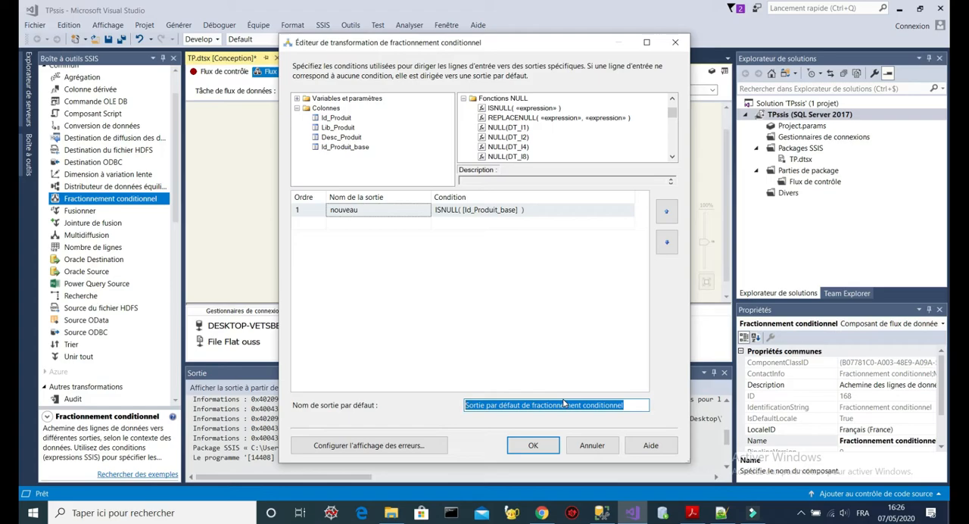
pyautogui.write('existe')
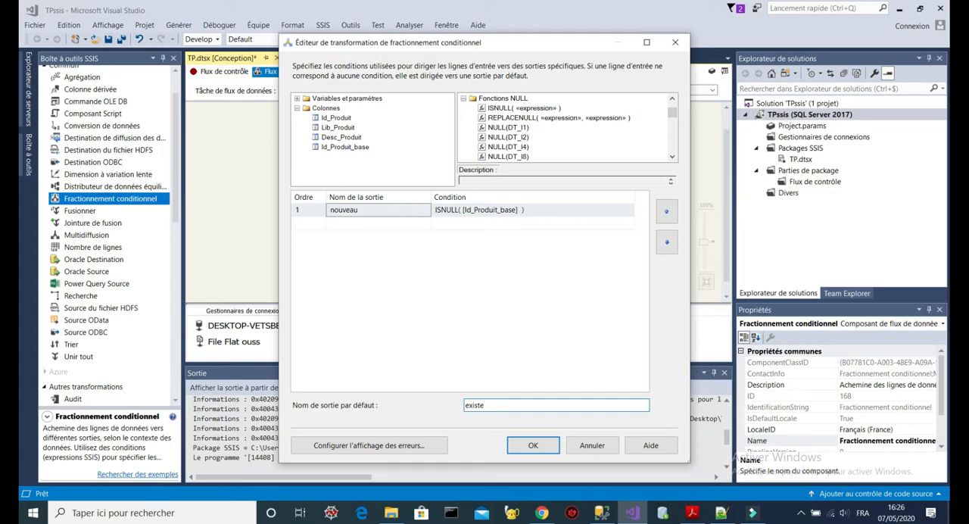
pyautogui.click(532, 446)
# - Add a Destination OLE DB to the data flow to the left of Fractionnement conditionnel
pyautogui.click(463, 267)
pyautogui.click(595, 256)
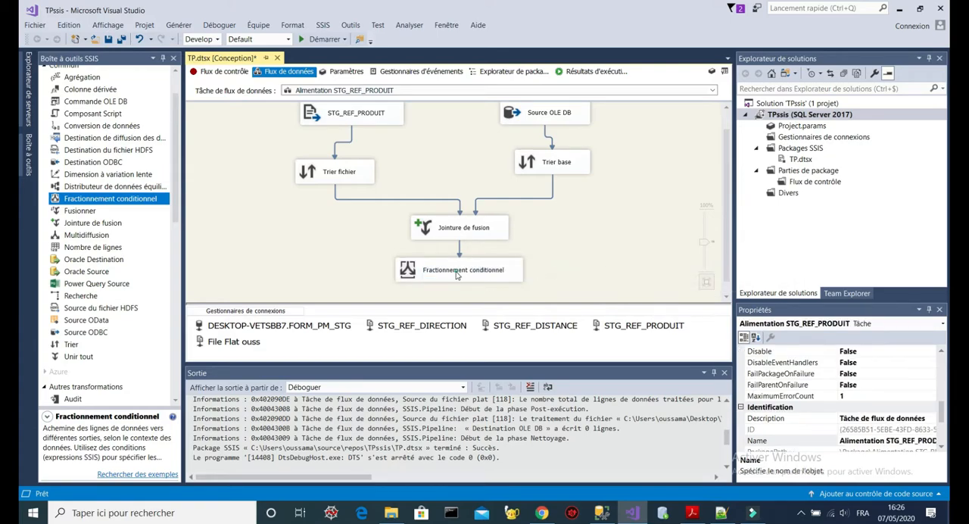
pyautogui.click(457, 275)
pyautogui.moveTo(726, 218); pyautogui.dragTo(727, 231)
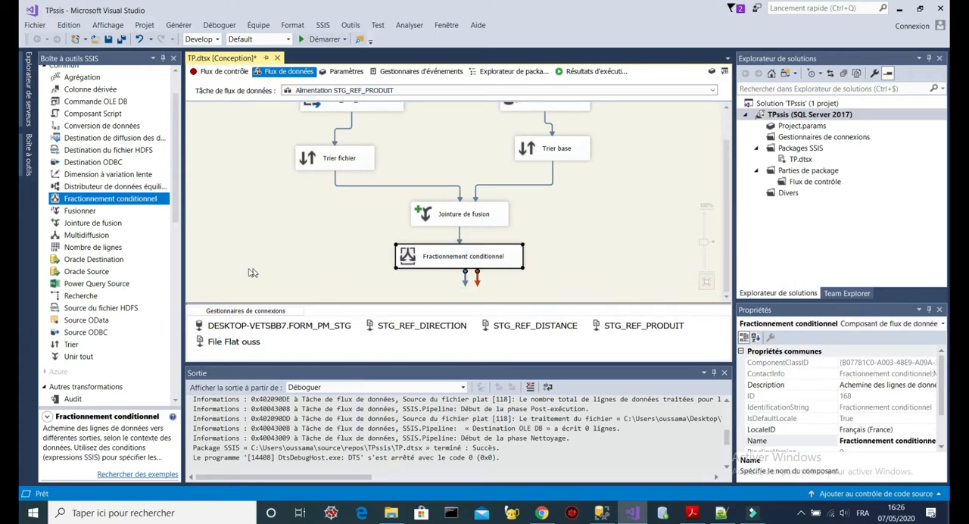
pyautogui.moveTo(174, 205); pyautogui.dragTo(173, 299)
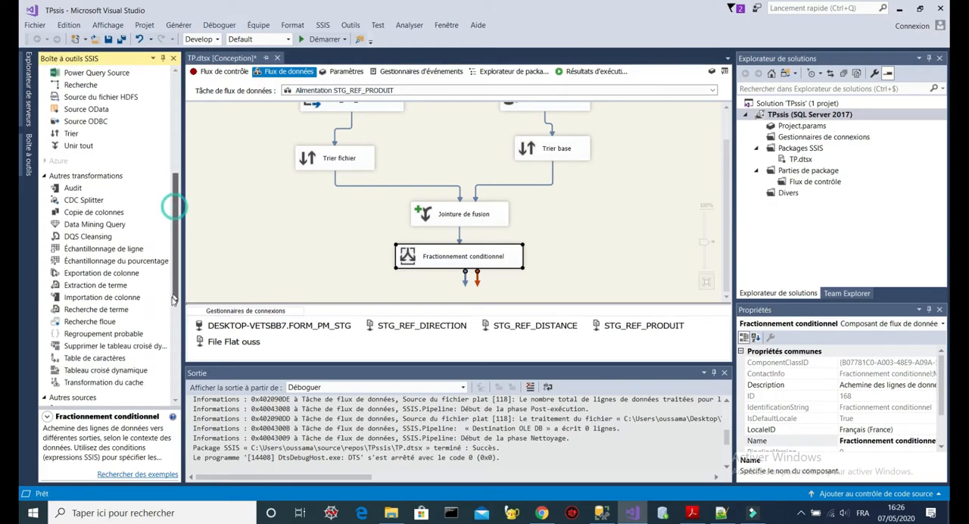
pyautogui.scroll(-3, 129, 303)
pyautogui.scroll(-4, 170, 295)
pyautogui.moveTo(95, 347); pyautogui.dragTo(326, 265)
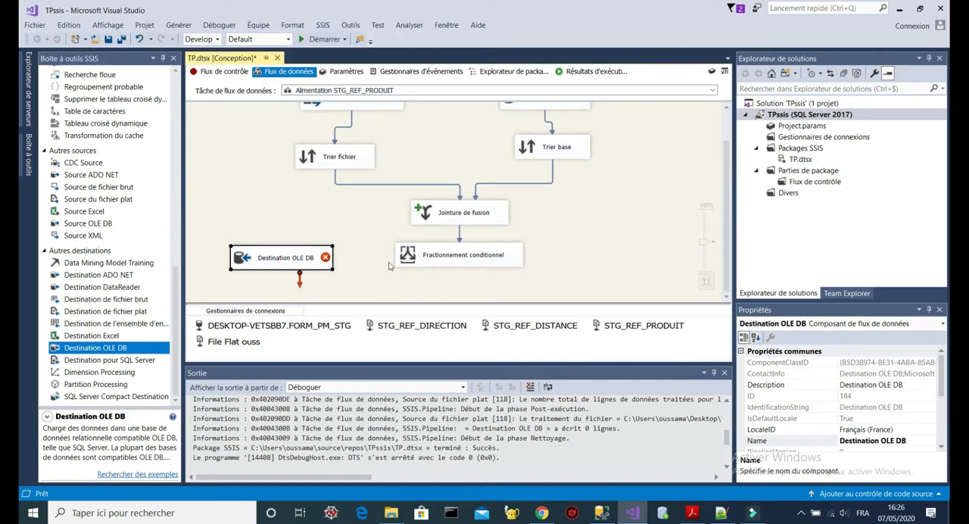
# - Connect the nouveau output of Fractionnement conditionnel to Destination OLE DB
pyautogui.click(415, 263)
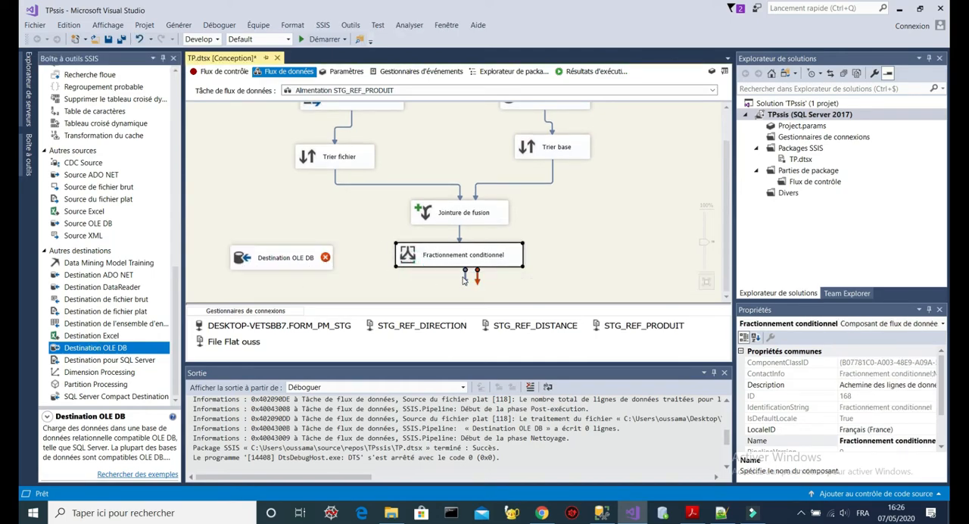
pyautogui.moveTo(465, 277); pyautogui.dragTo(318, 257)
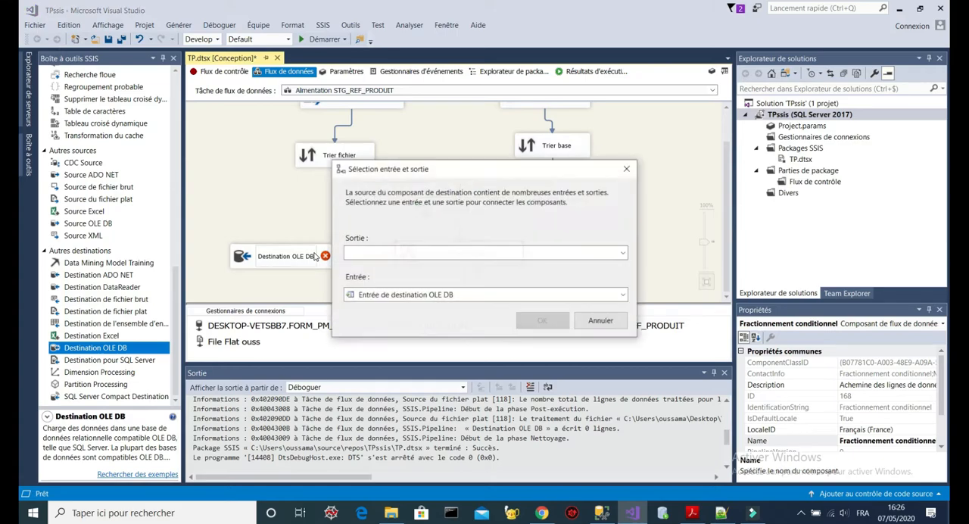
pyautogui.click(560, 252)
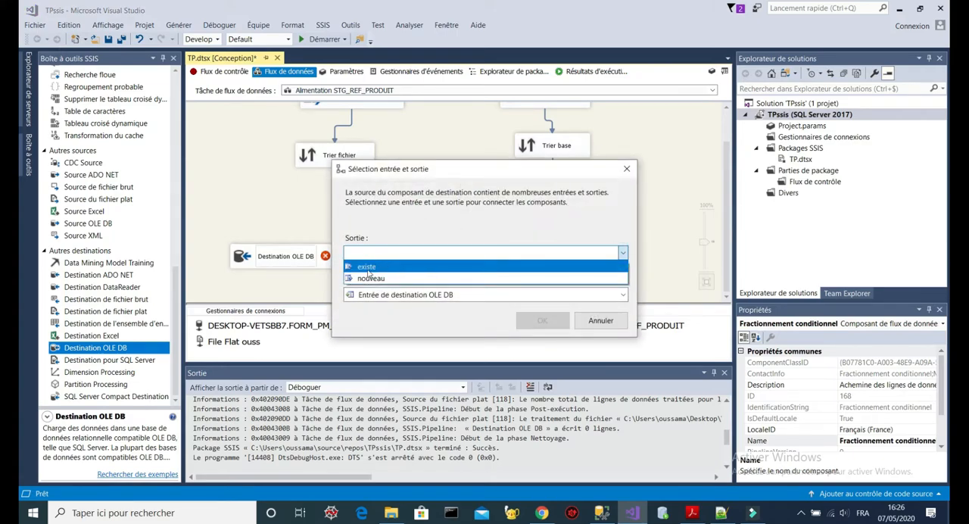
pyautogui.click(369, 278)
pyautogui.click(542, 320)
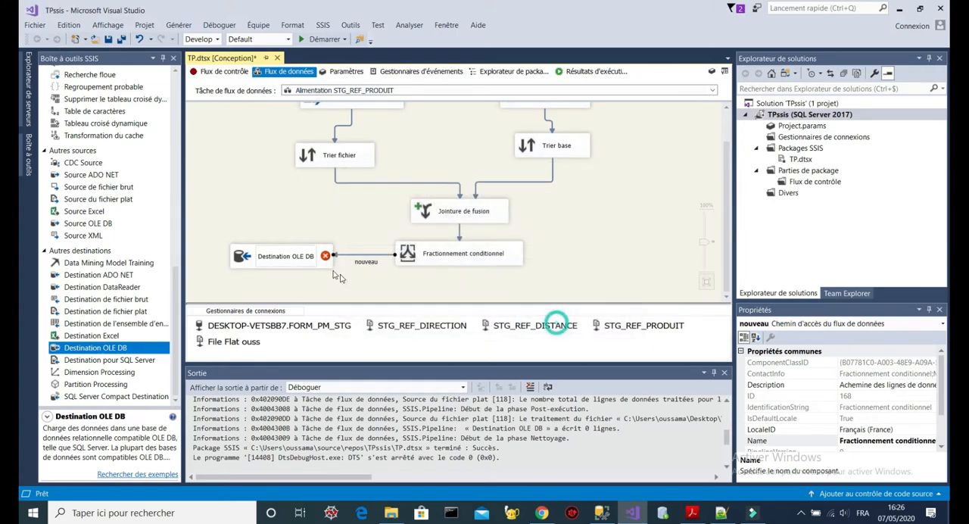
# - Open the settings of Destination OLE DB and set its data access mode to Commande SQL
pyautogui.click(288, 255)
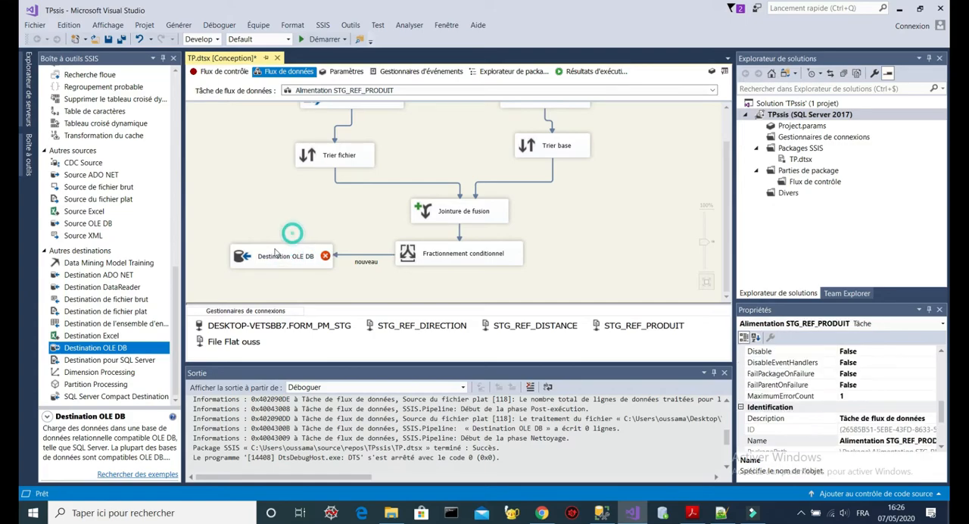
pyautogui.doubleClick(238, 255)
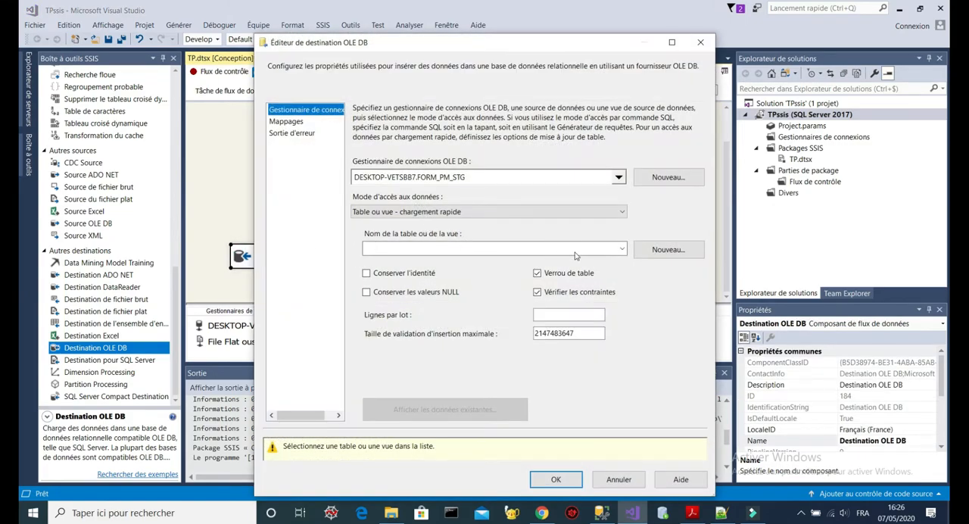
pyautogui.click(366, 293)
pyautogui.click(608, 214)
pyautogui.click(426, 264)
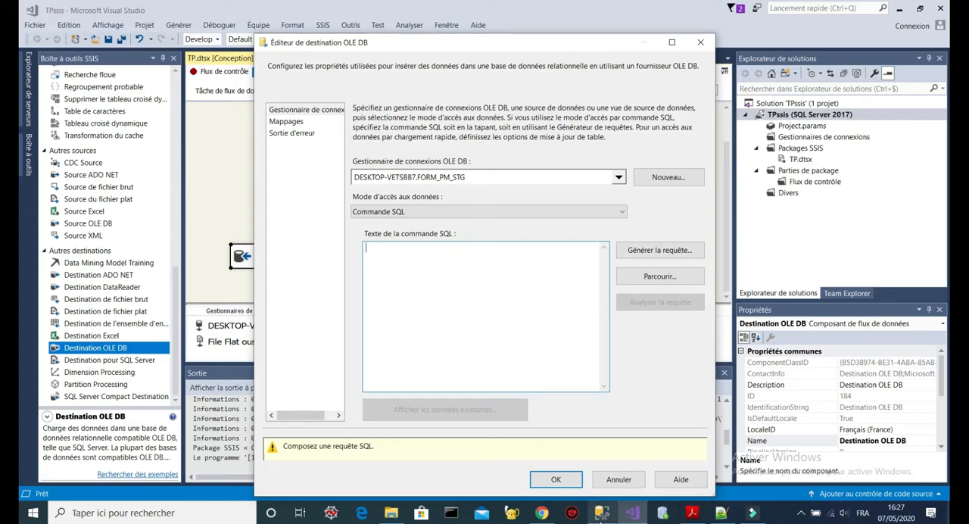
# - Copy the STG_REF_PRODUIT SELECT query from SQL Server Management Studio into the destination's SQL command text in Visual Studio
pyautogui.click(598, 454)
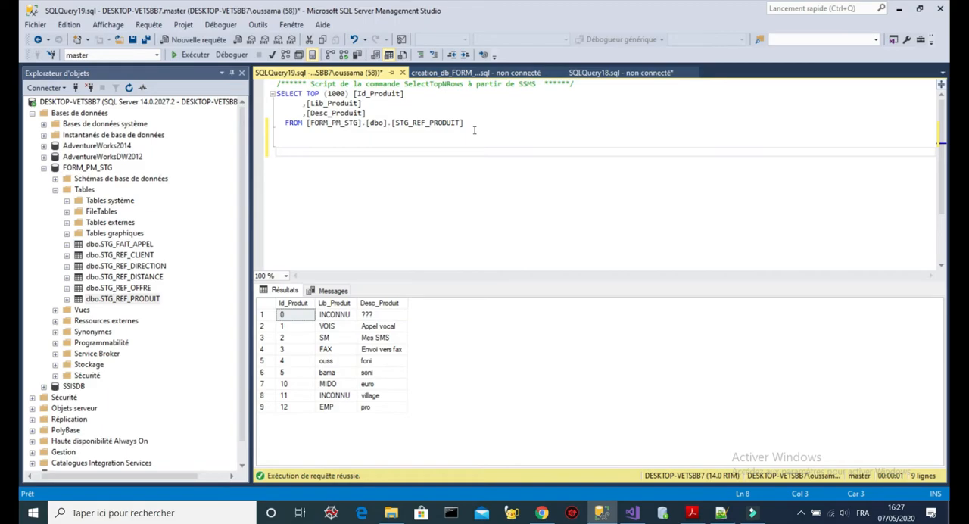
pyautogui.moveTo(477, 133); pyautogui.dragTo(208, 84)
pyautogui.hotkey('ctrl', 'c')
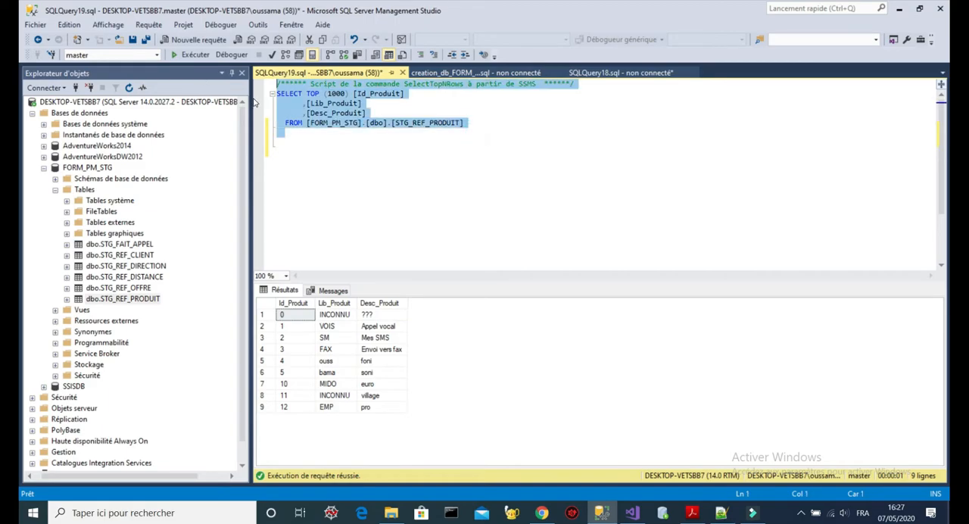
pyautogui.click(530, 147)
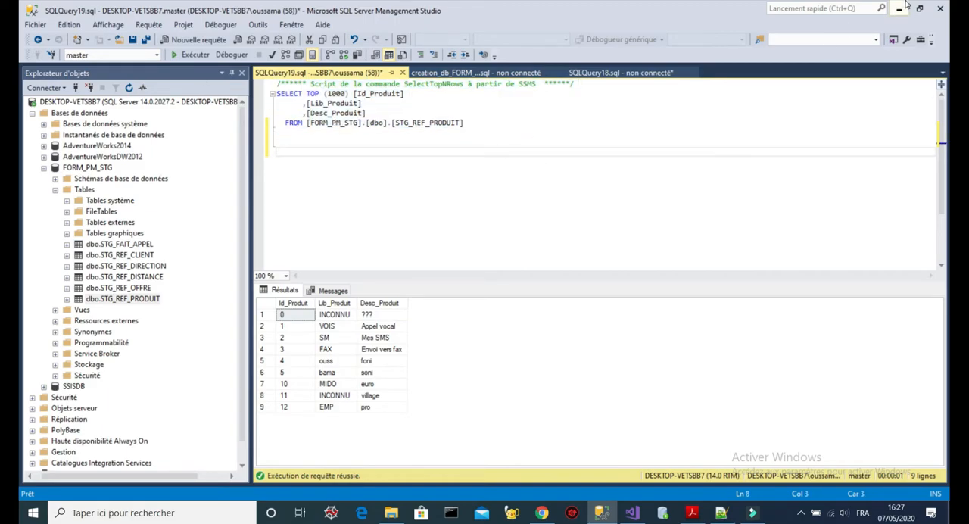
pyautogui.hotkey('alt', 'Tab')
pyautogui.hotkey('ctrl', 'v')
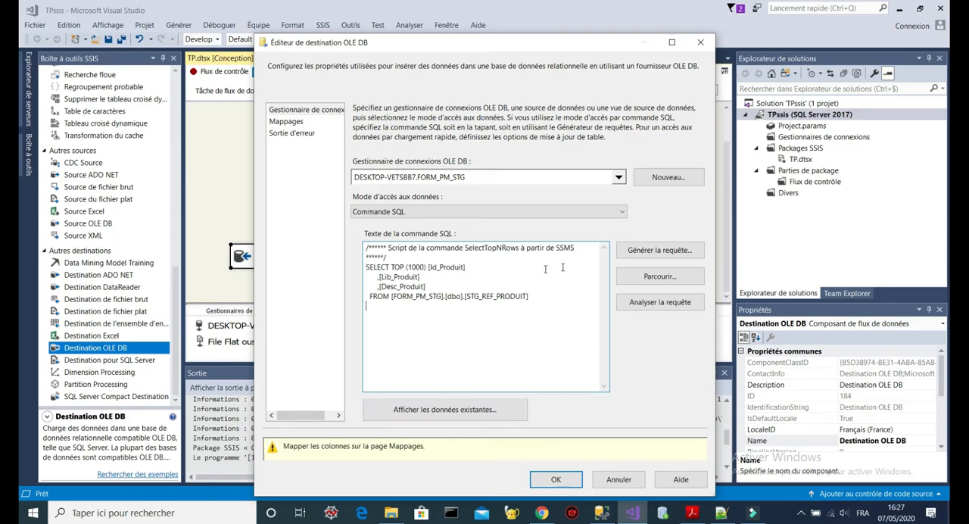
# - Remove the header comment, TOP (1000) and blank line from the destination's SELECT query, and accept the column mappings to STG_REF_PRODUIT
pyautogui.moveTo(402, 260); pyautogui.dragTo(364, 248)
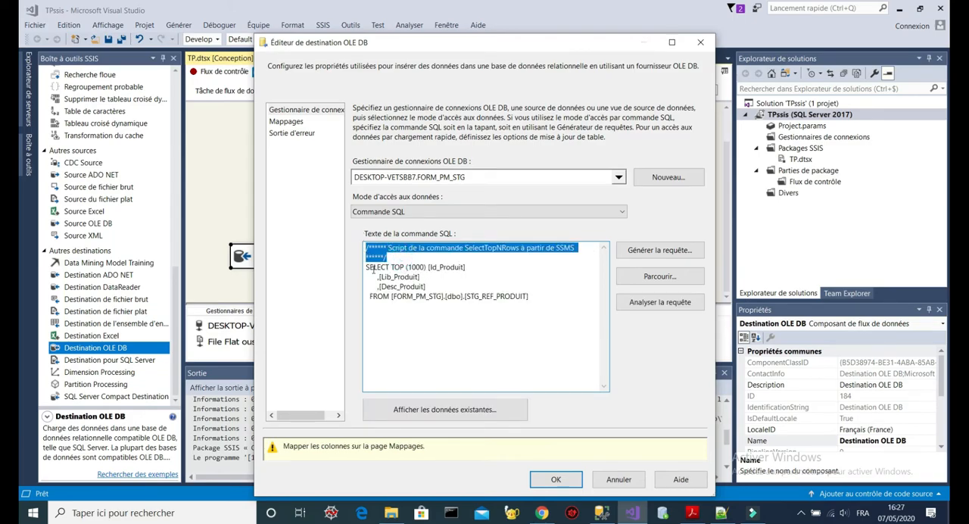
pyautogui.press('BackSpace')
pyautogui.click(424, 258)
pyautogui.press('BackSpace')
pyautogui.press('BackSpace')
pyautogui.press('BackSpace')
pyautogui.press('BackSpace')
pyautogui.press('BackSpace')
pyautogui.press('BackSpace')
pyautogui.press('BackSpace')
pyautogui.press('BackSpace')
pyautogui.press('BackSpace')
pyautogui.press('BackSpace')
pyautogui.press('BackSpace')
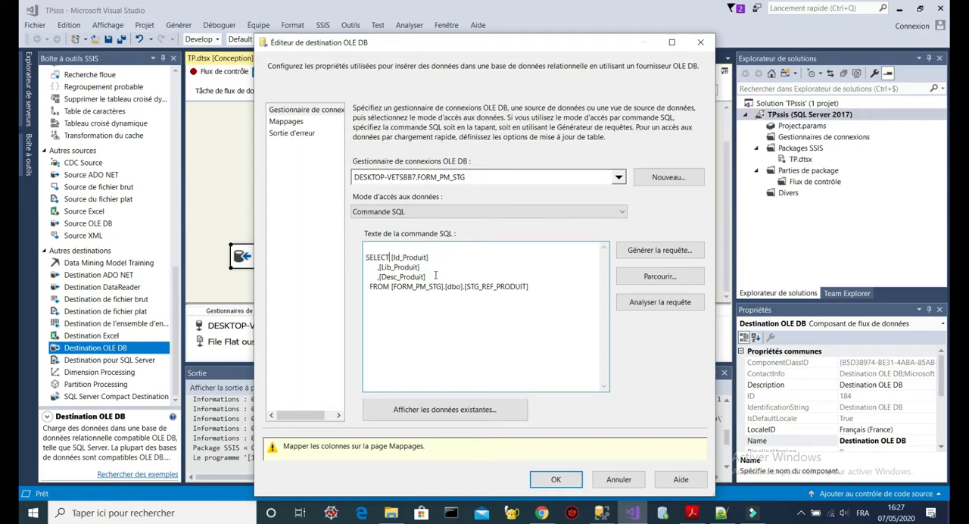
pyautogui.click(367, 257)
pyautogui.press('BackSpace')
pyautogui.click(287, 123)
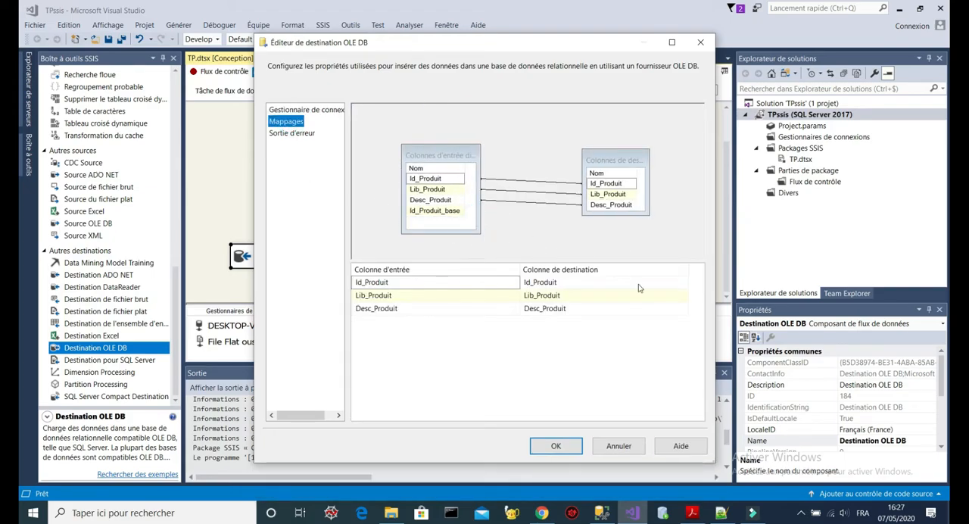
pyautogui.click(560, 446)
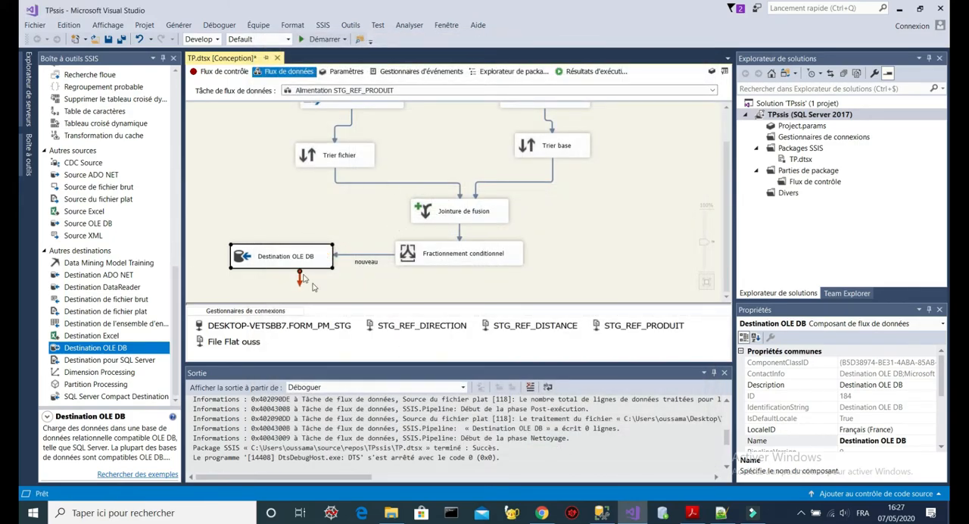
# - Add a Commande OLE DB to the right of Fractionnement conditionnel and connect the existe output to it
pyautogui.moveTo(725, 185); pyautogui.dragTo(725, 165)
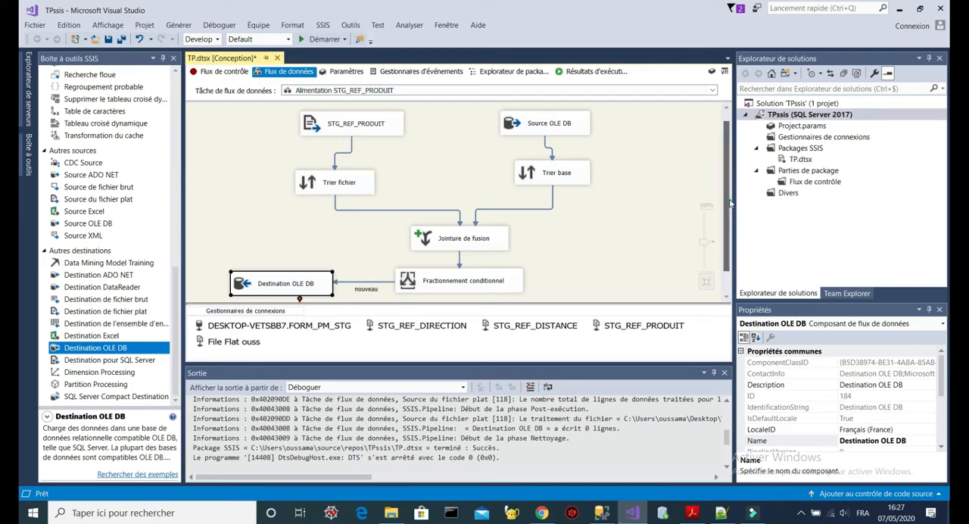
pyautogui.scroll(-1, 729, 201)
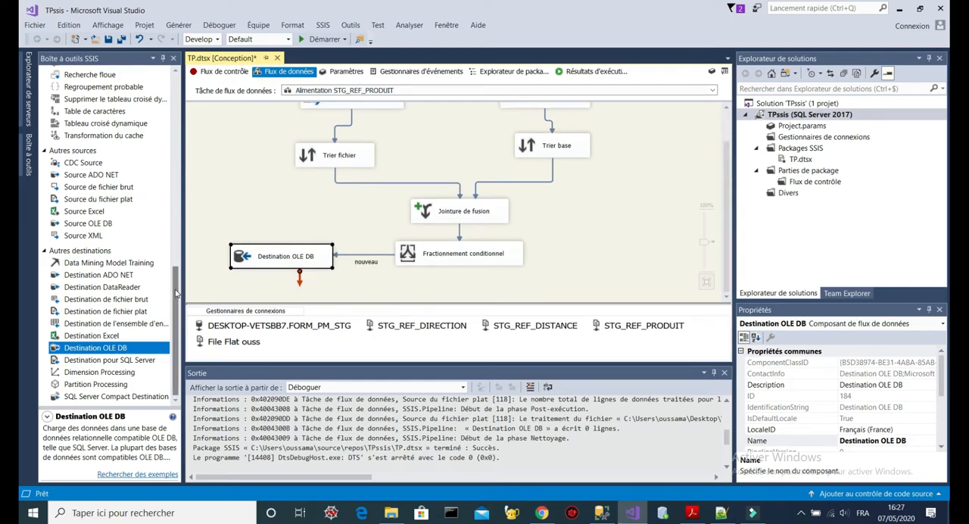
pyautogui.scroll(8, 162, 291)
pyautogui.scroll(5, 122, 139)
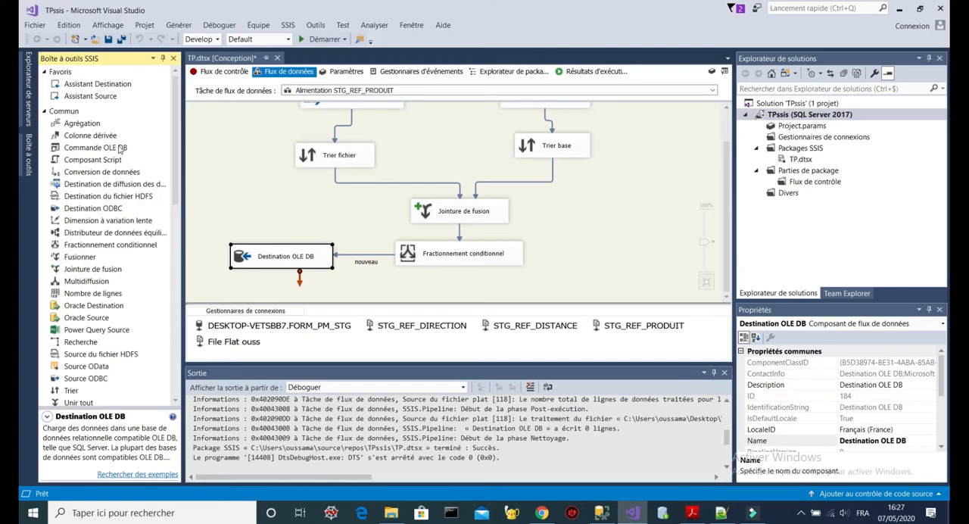
pyautogui.moveTo(106, 154); pyautogui.dragTo(586, 252)
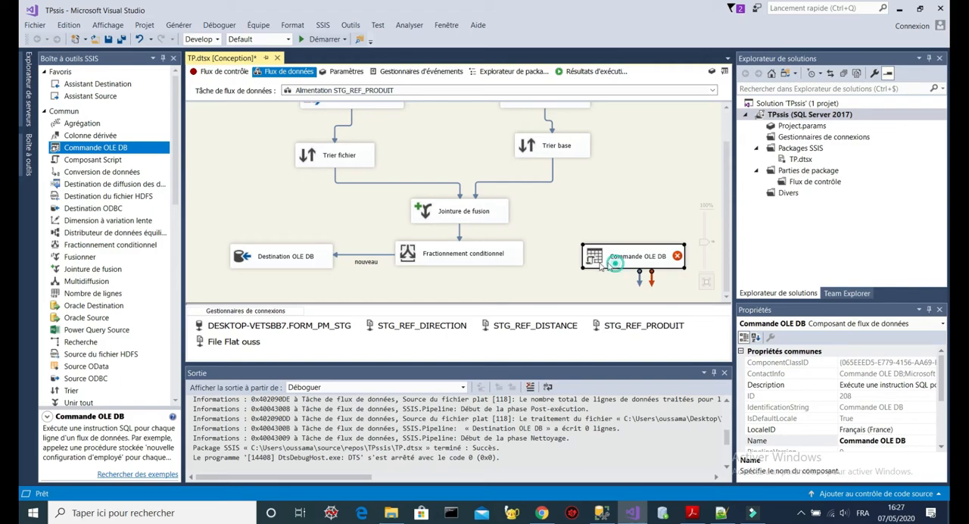
pyautogui.click(470, 254)
pyautogui.moveTo(465, 280); pyautogui.dragTo(591, 261)
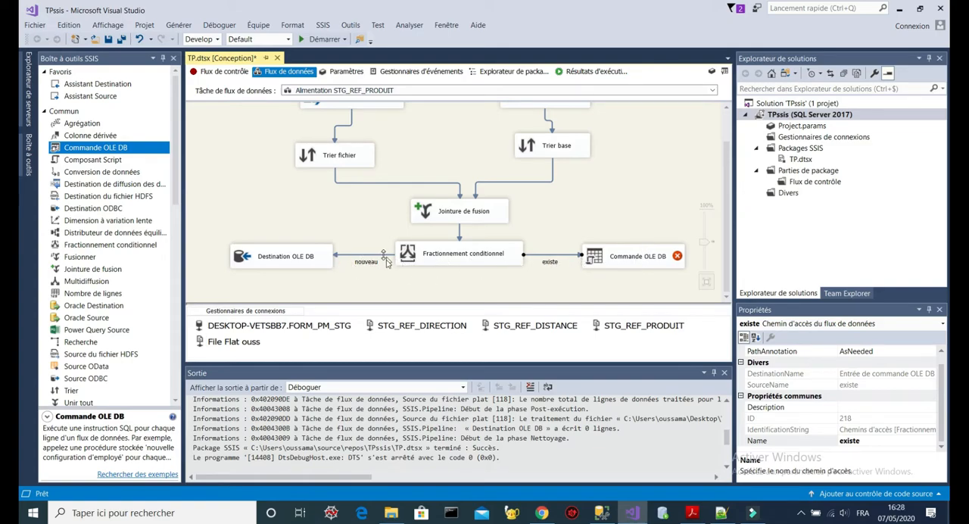
# - Open the advanced editor of Commande OLE DB and set its OleDbConnection to the DESKTOP-VETSBB7.FORM_PM_STG connection manager
pyautogui.click(650, 257)
pyautogui.doubleClick(650, 255)
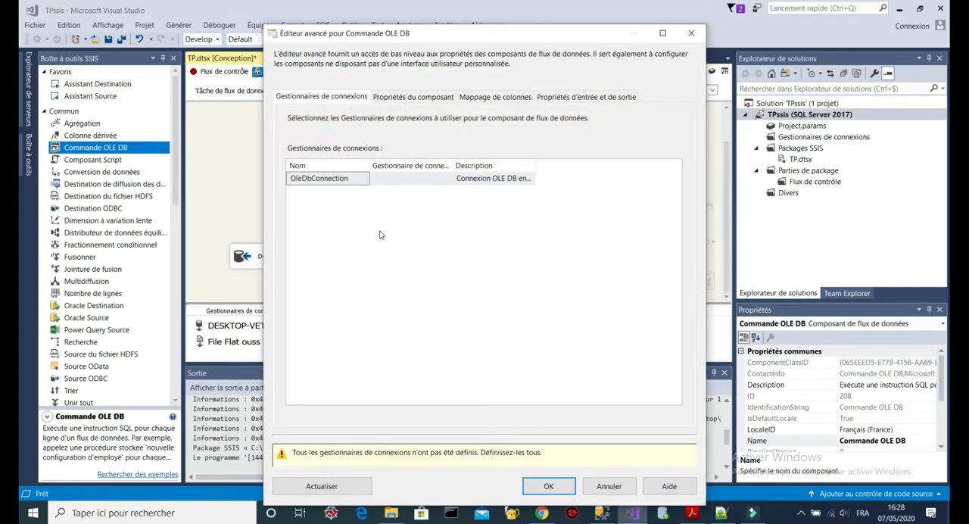
pyautogui.click(446, 178)
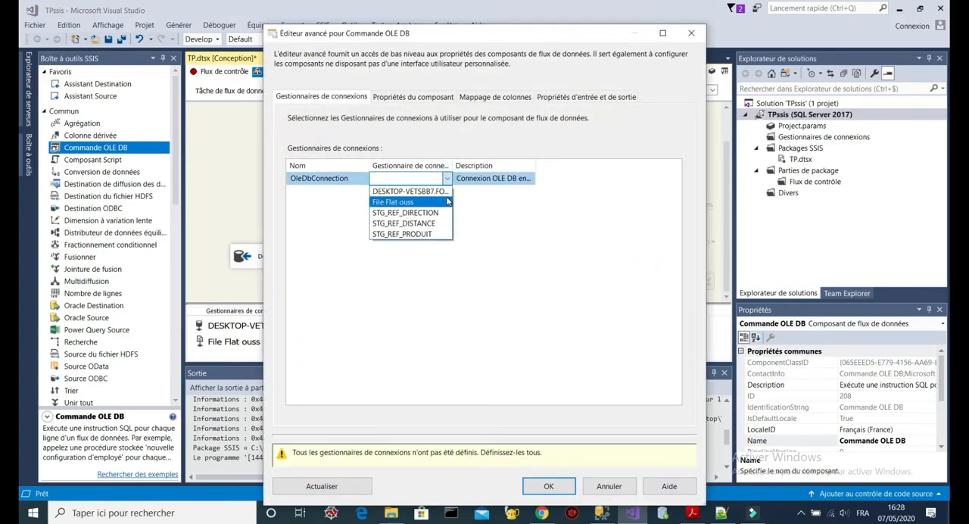
pyautogui.click(409, 187)
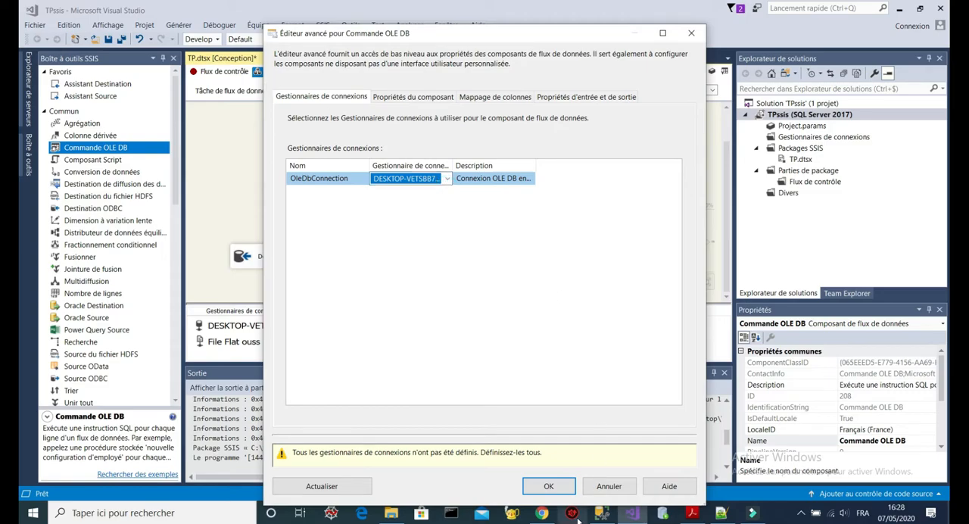
pyautogui.click(600, 513)
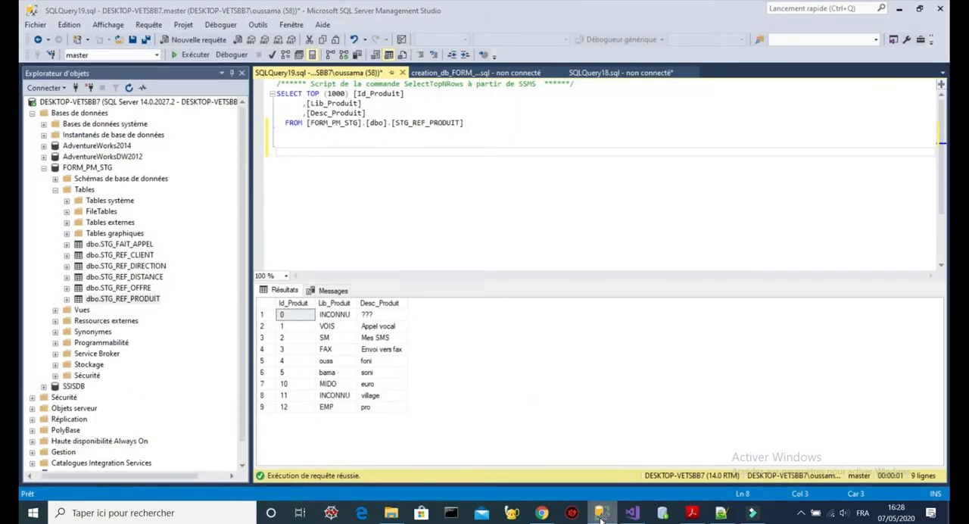
pyautogui.click(600, 513)
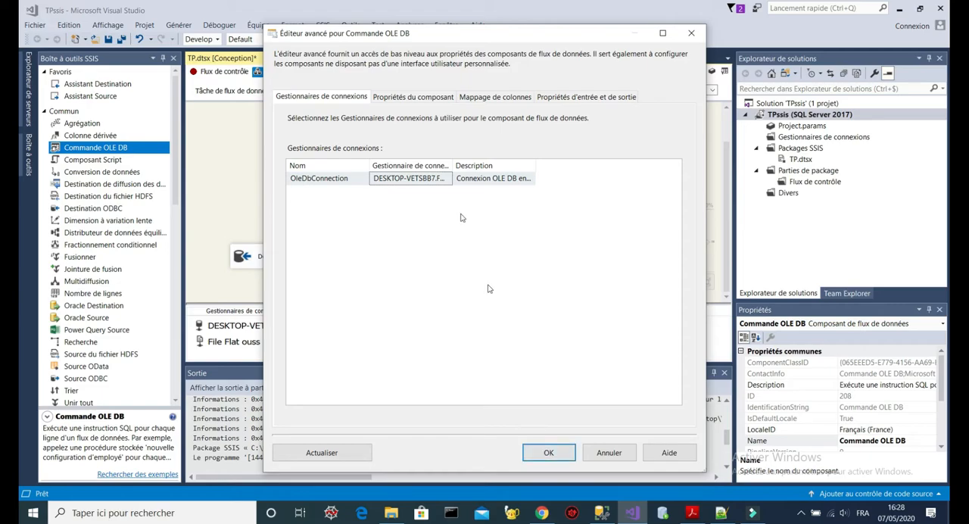
# - Enter "update STG_REF_PRODUIT set Lib_Produit=?, Desc_Produit = ? where Id_Produit = ?" as the SqlCommand of Commande OLE DB
pyautogui.click(432, 100)
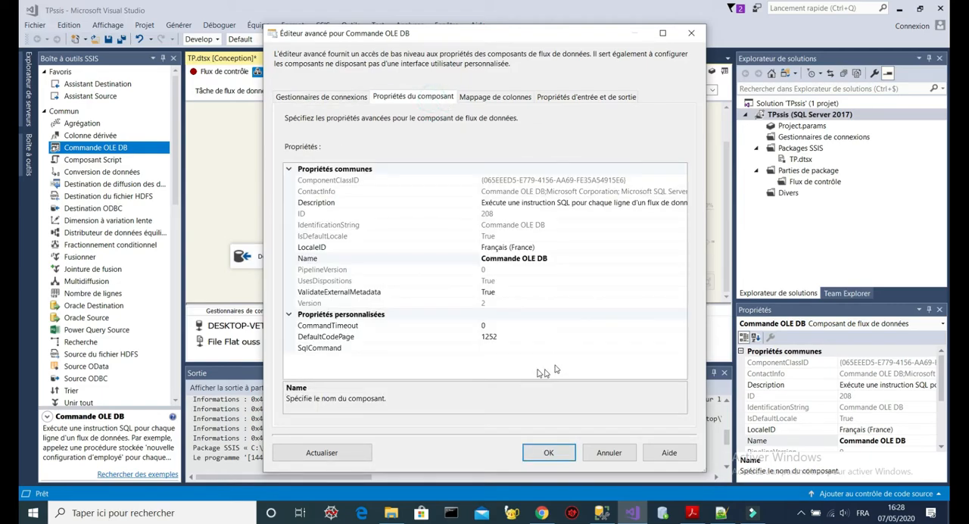
pyautogui.click(583, 344)
pyautogui.click(681, 348)
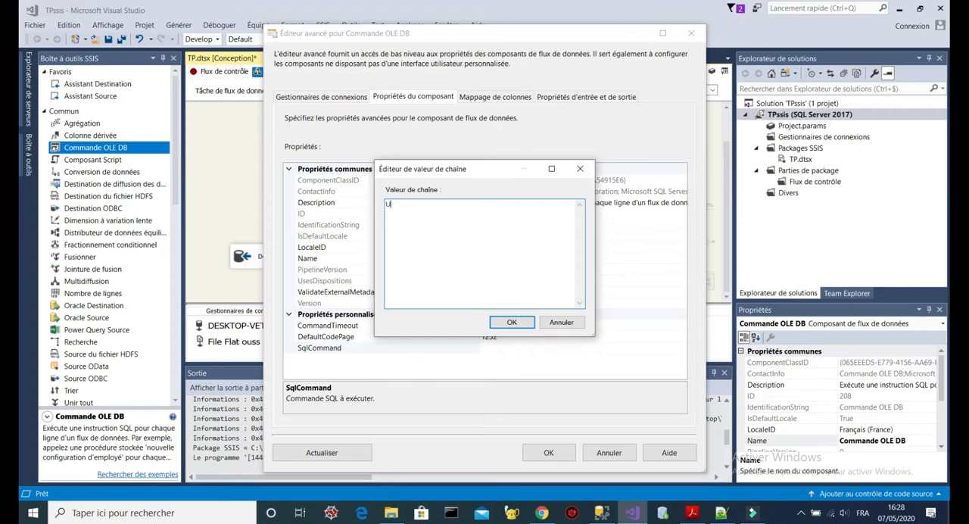
pyautogui.write('update STG_REF_PRODUIT set Lib_Produit=?, Desc_Produit = ? where Id_Produit = ?')
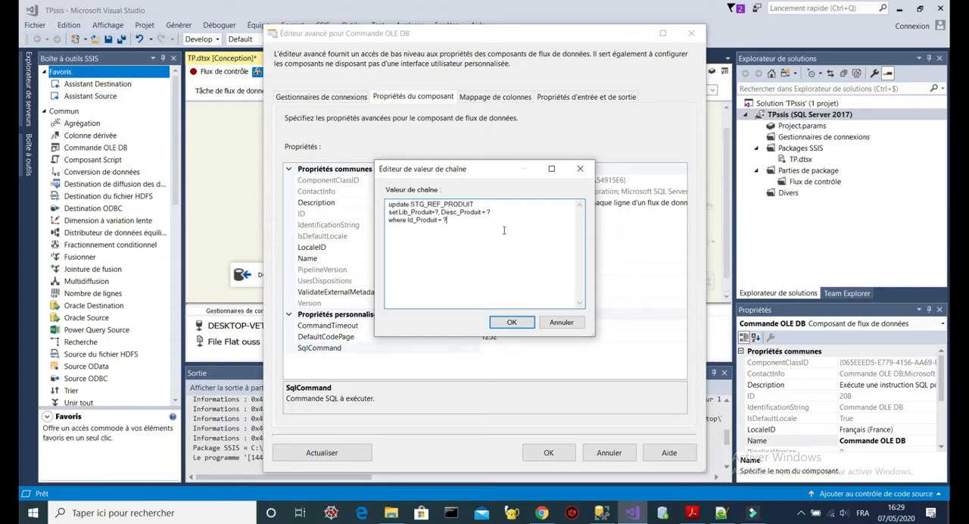
# - Review the target table, the Lib_Produit and Desc_Produit parameters and the Id_Produit condition in the update statement
pyautogui.moveTo(490, 203); pyautogui.dragTo(409, 199)
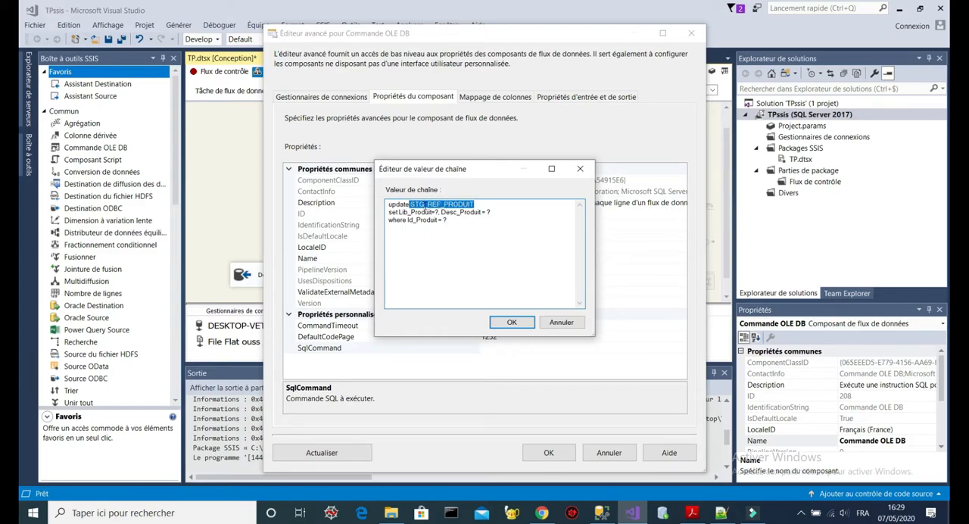
pyautogui.click(491, 204)
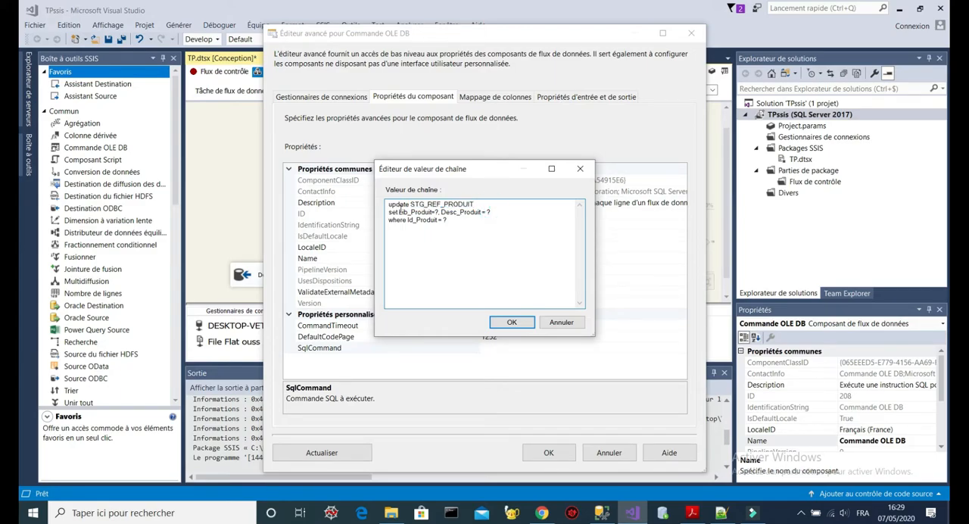
pyautogui.moveTo(399, 213); pyautogui.dragTo(442, 213)
pyautogui.click(519, 211)
pyautogui.moveTo(406, 211); pyautogui.dragTo(440, 213)
pyautogui.moveTo(506, 214); pyautogui.dragTo(447, 210)
pyautogui.click(459, 223)
pyautogui.moveTo(465, 224); pyautogui.dragTo(424, 220)
pyautogui.click(518, 256)
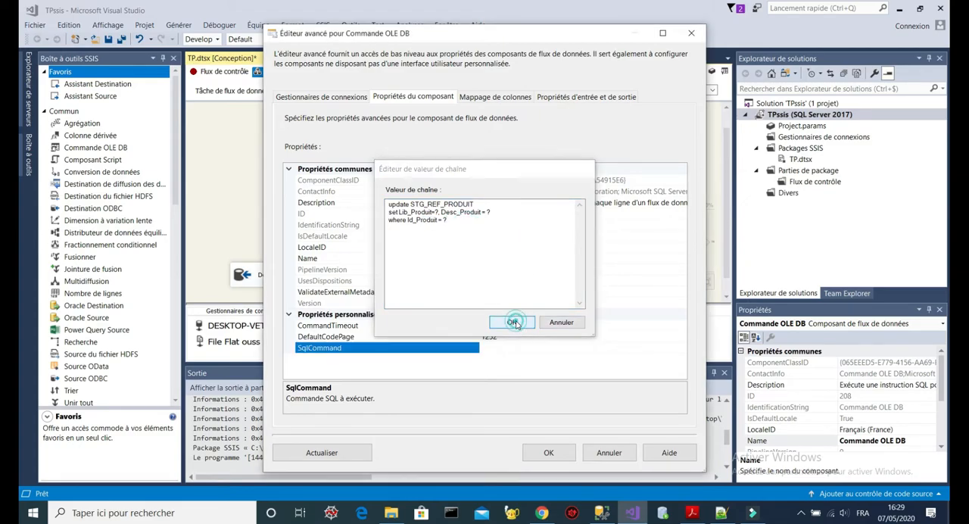
# - Confirm the update statement, recheck it once, and apply the Commande OLE DB settings
pyautogui.click(513, 323)
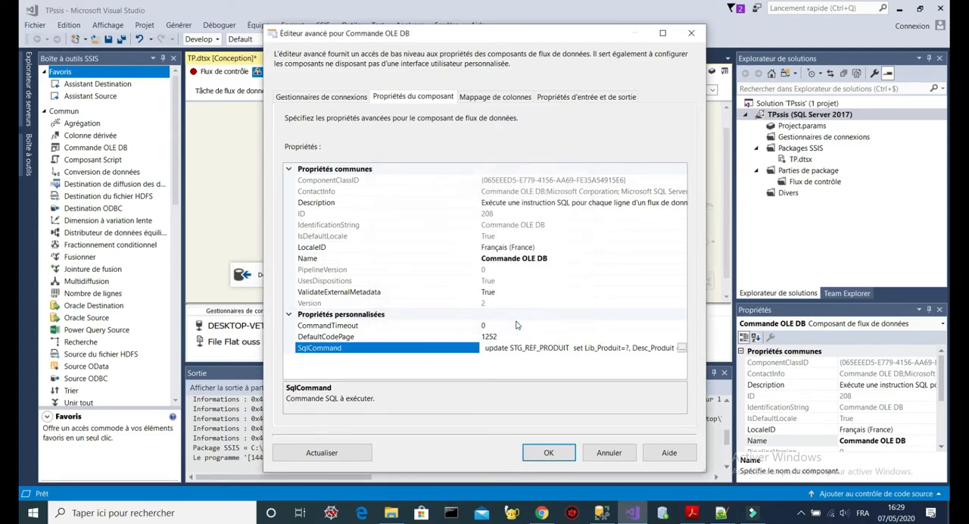
pyautogui.click(681, 347)
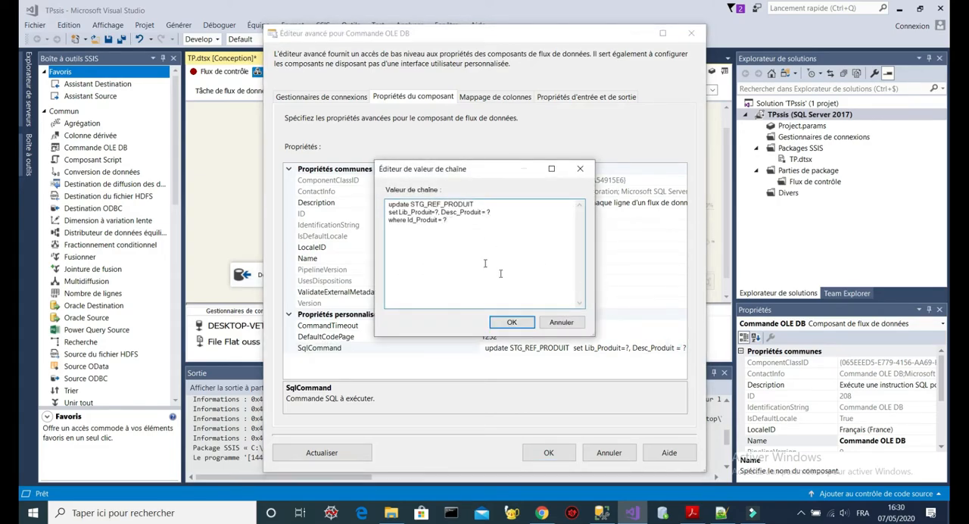
pyautogui.click(512, 322)
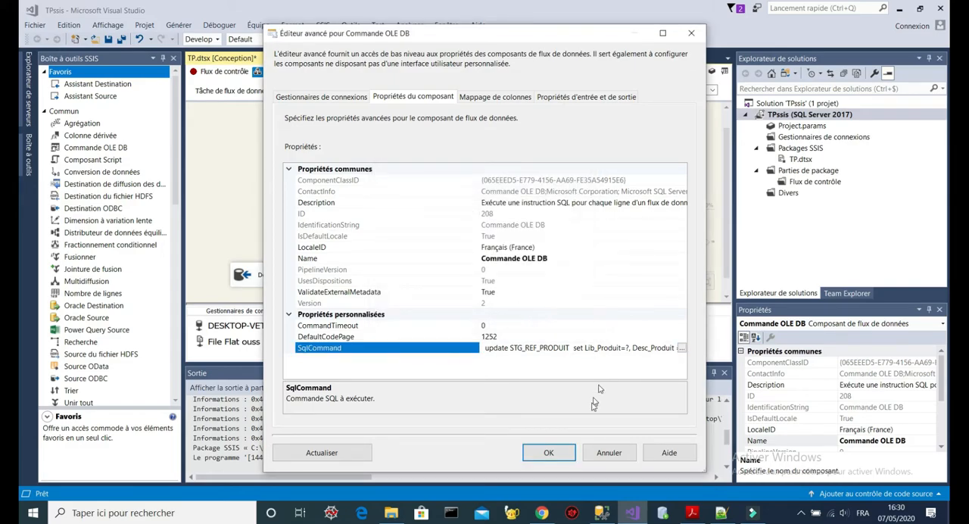
pyautogui.click(548, 451)
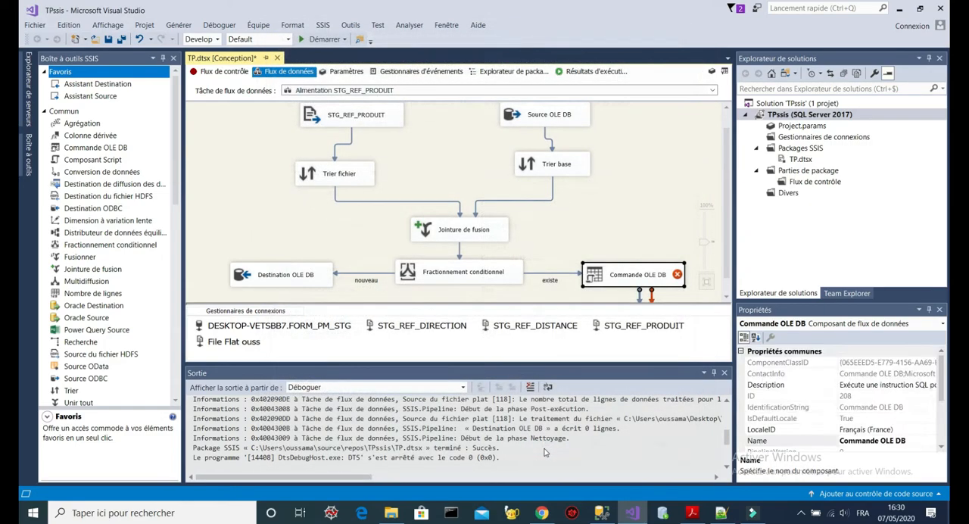
# - In the Commande OLE DB column mapping, map Lib_Produit to Param_0, Desc_Produit to Param_1 and Id_Produit to Param_2
pyautogui.doubleClick(632, 276)
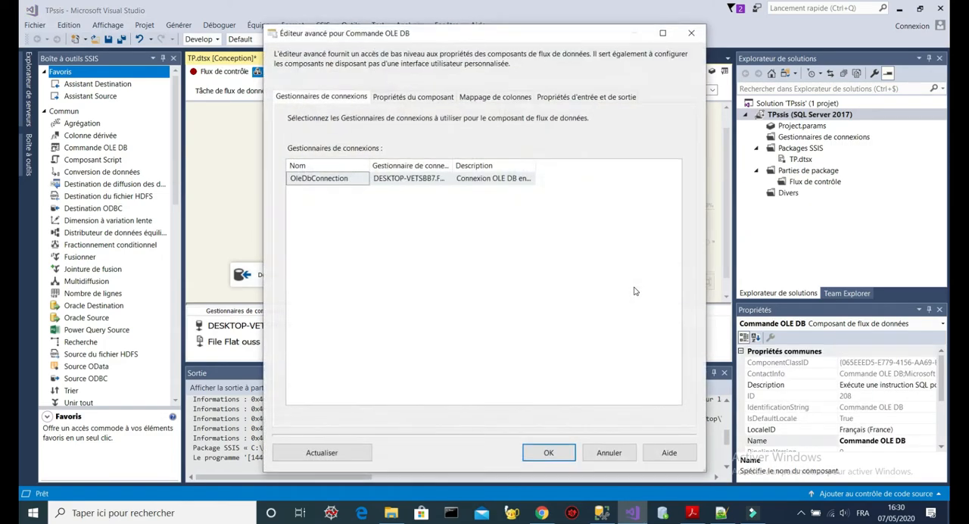
pyautogui.click(492, 98)
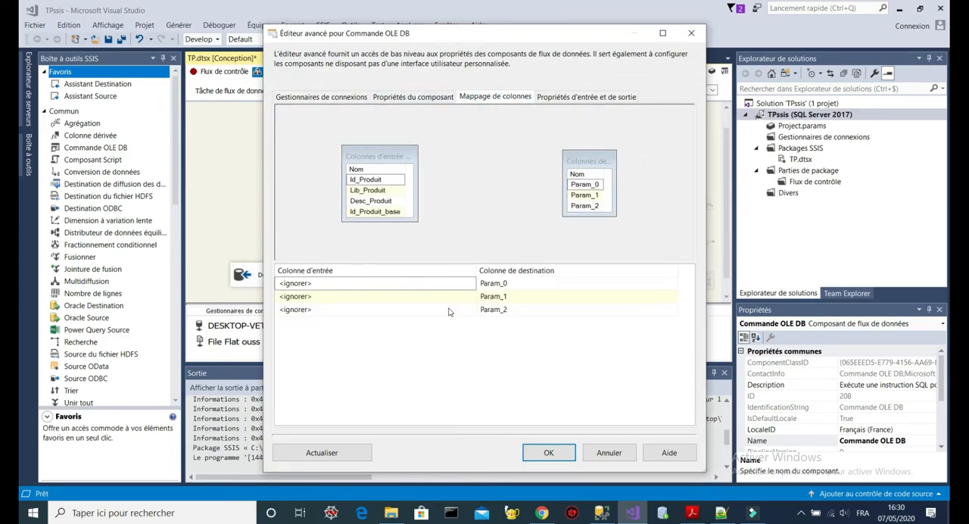
pyautogui.click(465, 283)
pyautogui.click(470, 283)
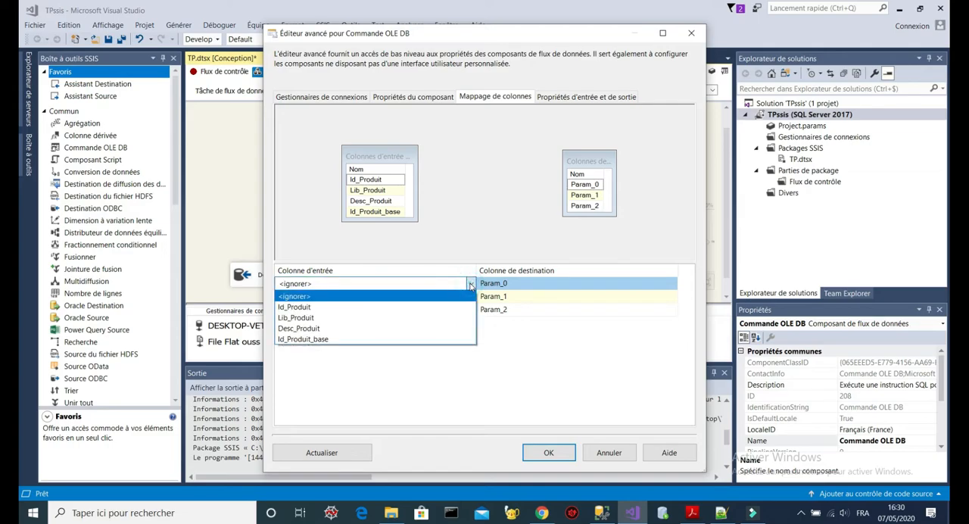
pyautogui.click(440, 317)
pyautogui.click(470, 297)
pyautogui.click(470, 297)
pyautogui.click(435, 330)
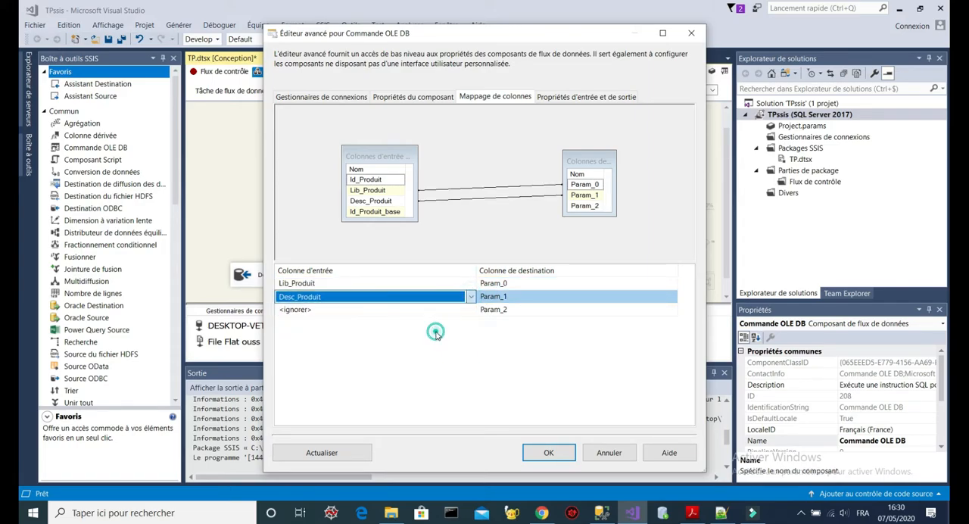
pyautogui.click(470, 310)
pyautogui.click(469, 310)
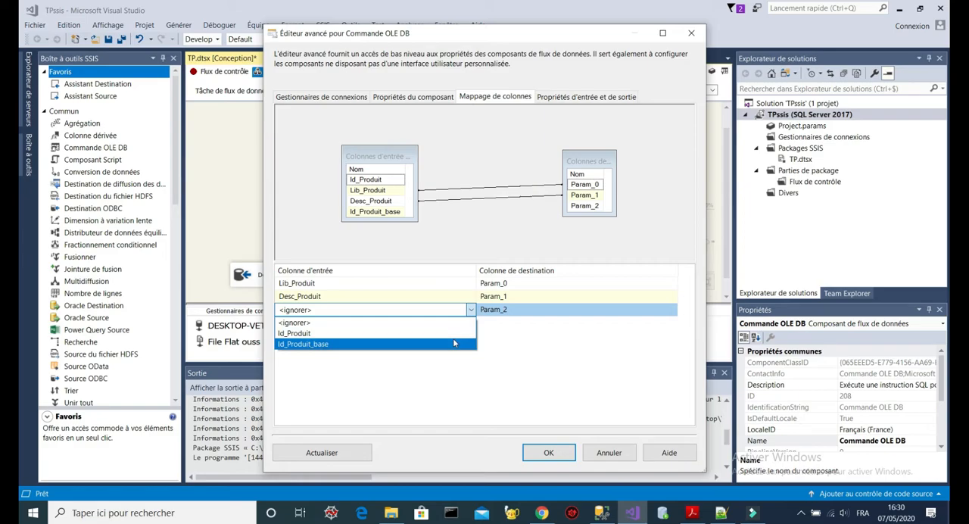
pyautogui.click(453, 333)
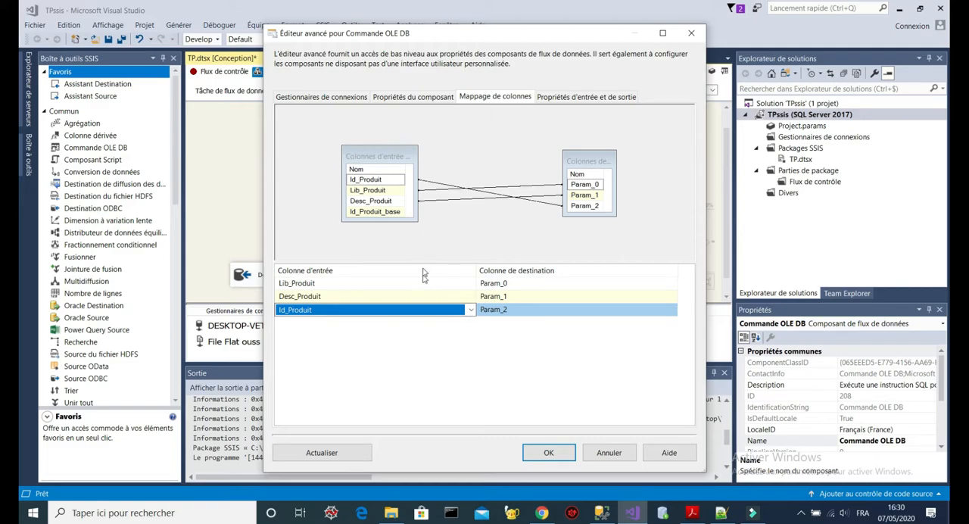
# - Check the parameter order in the update statement against the column mapping and apply the mapping settings of Commande OLE DB
pyautogui.click(405, 93)
pyautogui.click(679, 348)
pyautogui.click(681, 348)
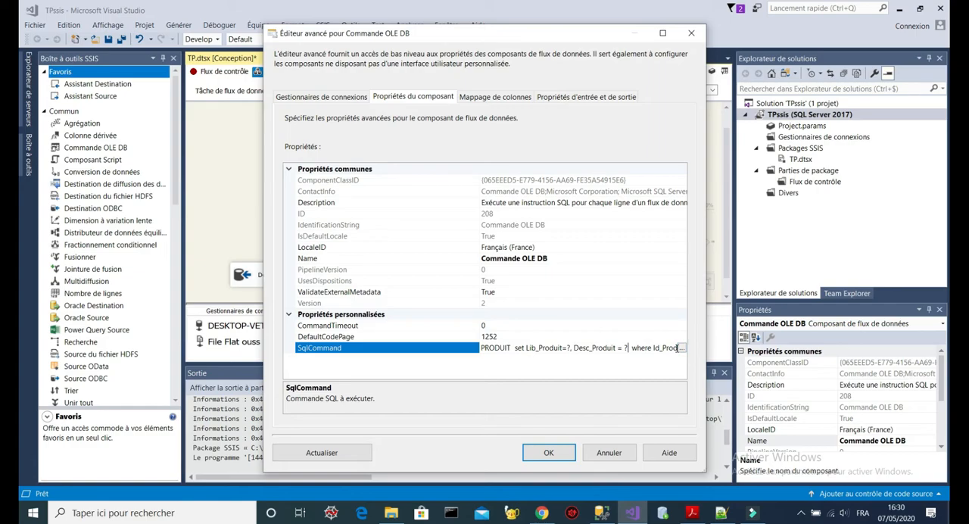
pyautogui.click(681, 348)
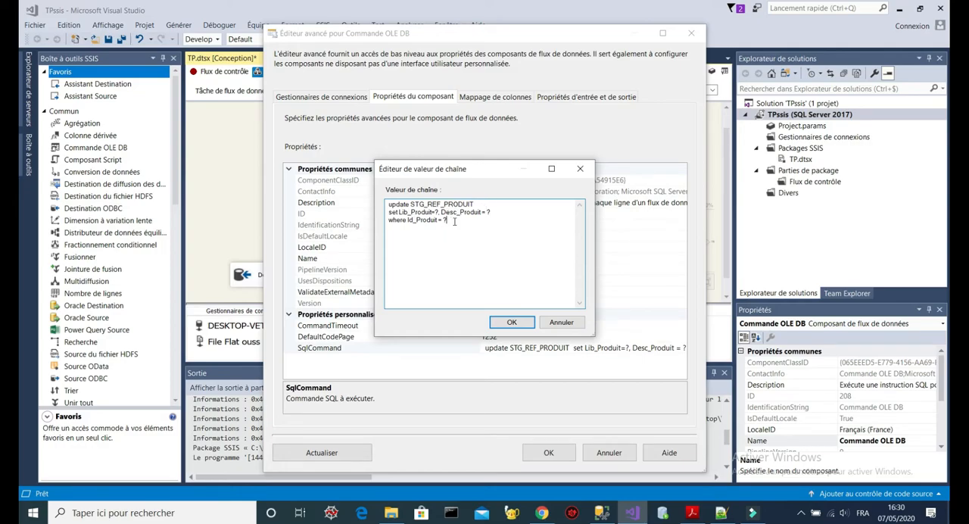
pyautogui.click(512, 322)
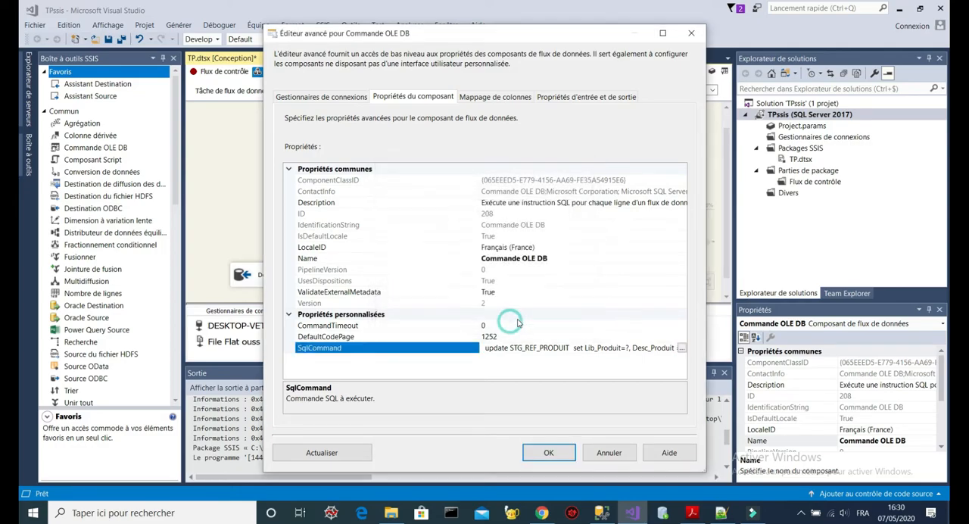
pyautogui.click(495, 97)
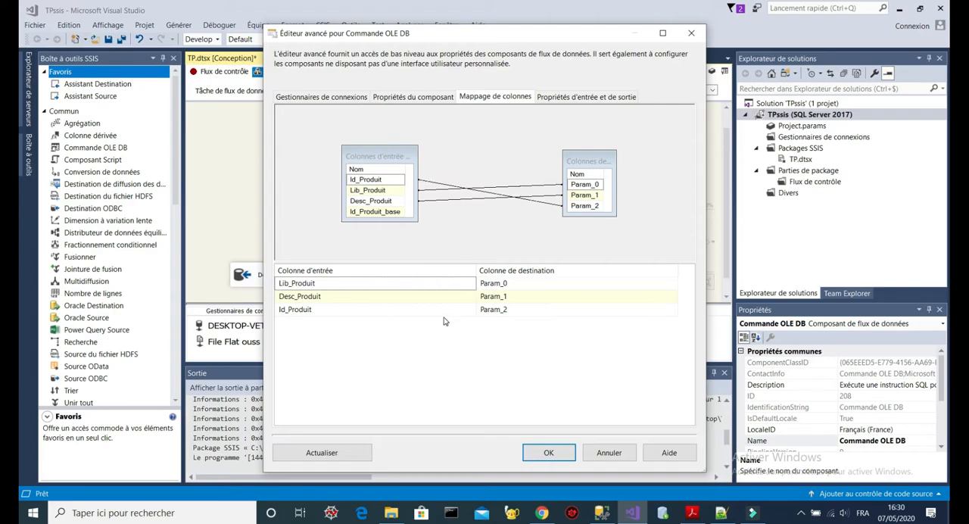
pyautogui.click(549, 452)
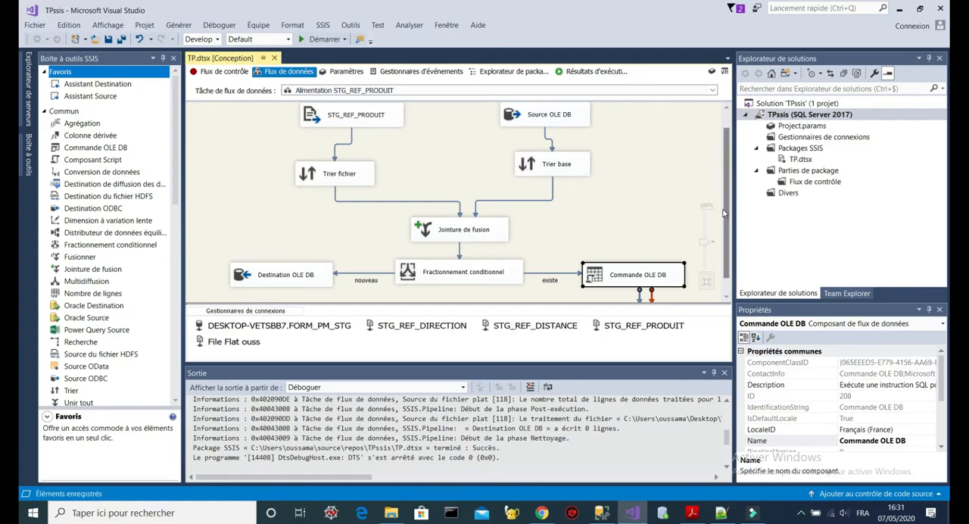
# - Run the TP package in debug mode and continue past the breakpoints on the Alimentation STG_REF_PRODUIT task
pyautogui.scroll(-1, 723, 214)
pyautogui.scroll(2, 722, 214)
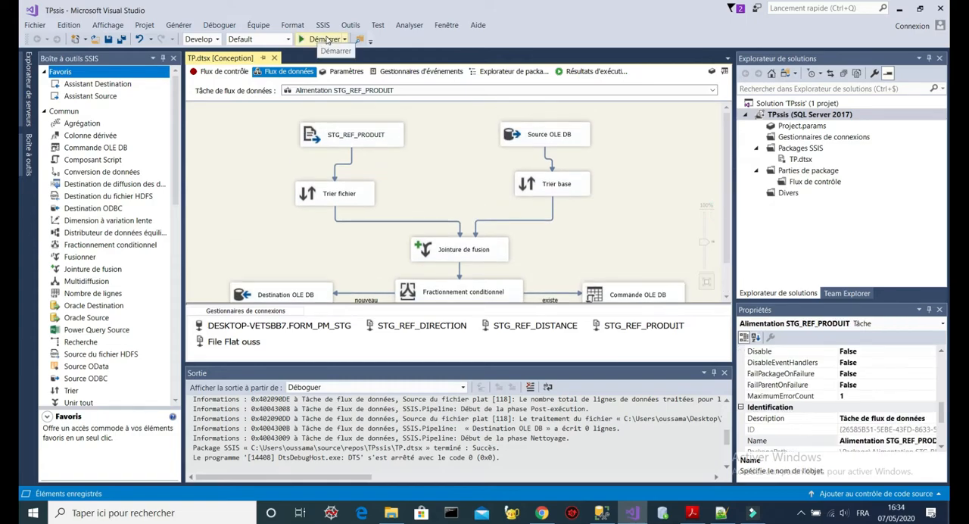
pyautogui.click(326, 40)
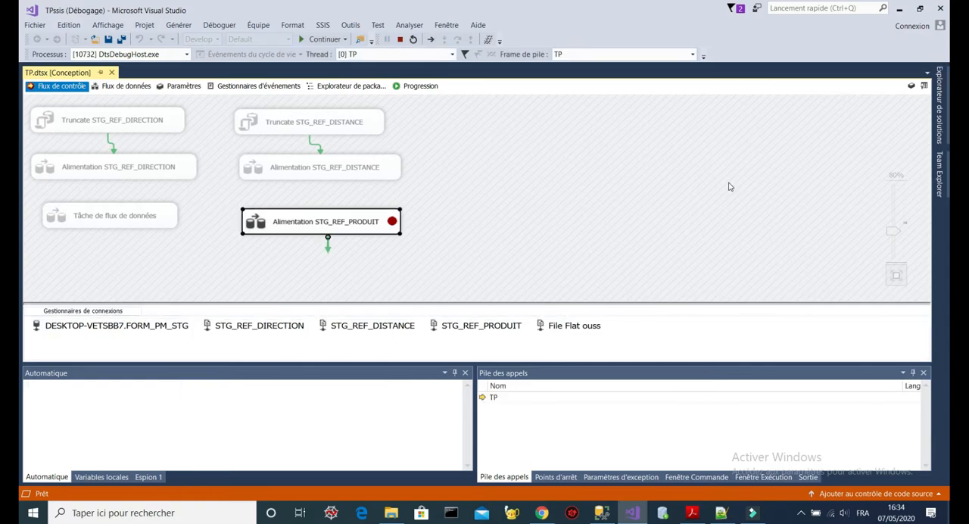
pyautogui.doubleClick(329, 223)
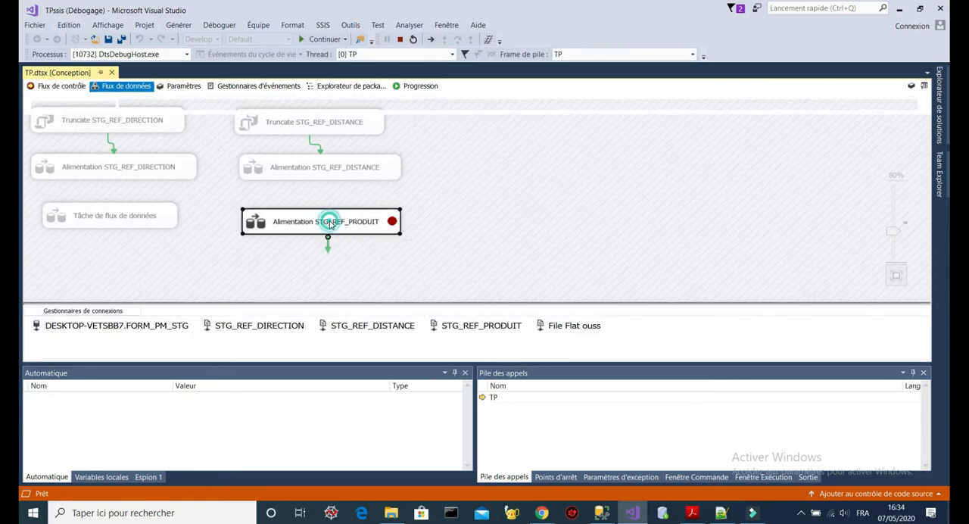
pyautogui.click(311, 39)
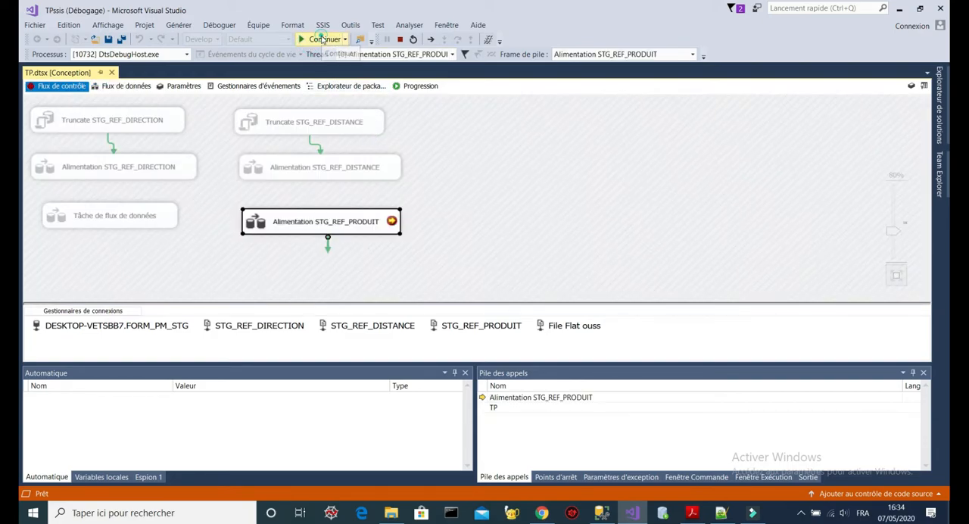
pyautogui.click(324, 40)
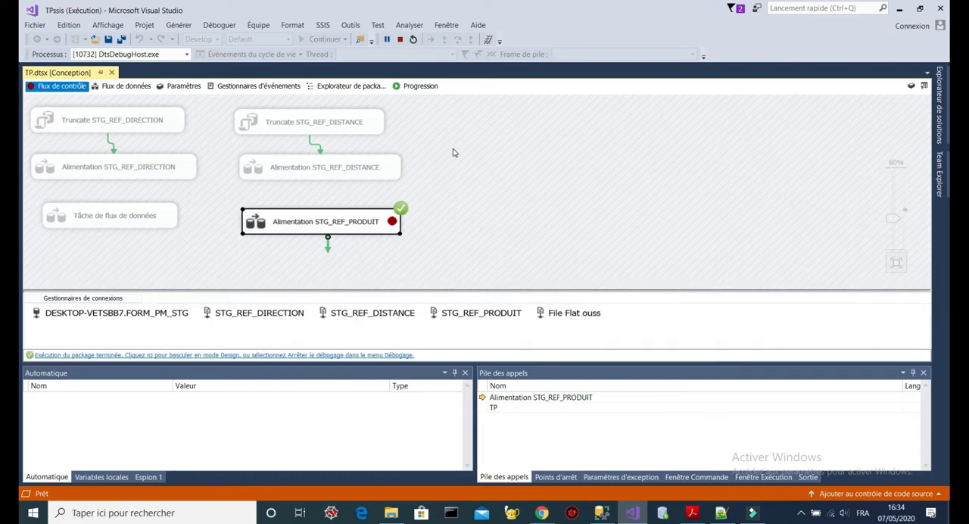
# - Examine the row flow of the executed Alimentation STG_REF_PRODUIT, and rerun the STG_REF_PRODUIT query in SQL Server Management Studio
pyautogui.doubleClick(338, 222)
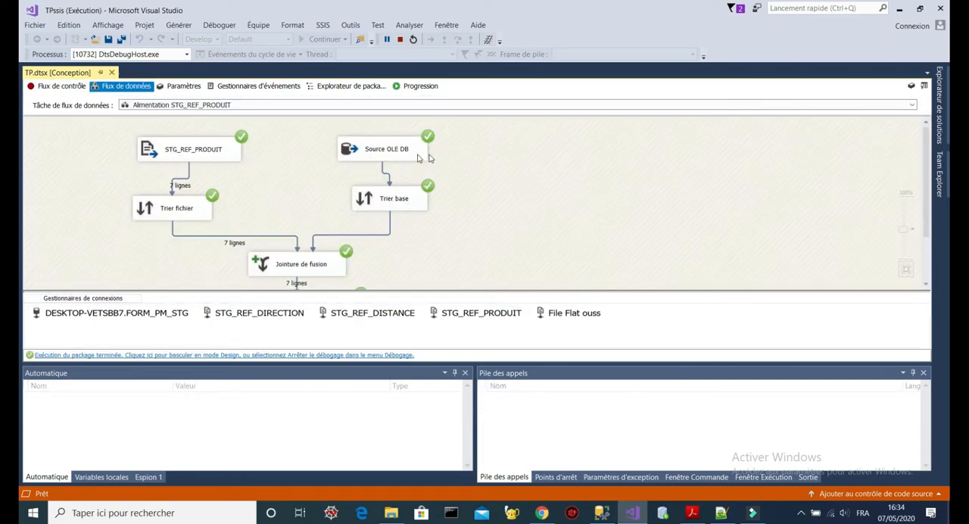
pyautogui.moveTo(926, 185); pyautogui.dragTo(930, 231)
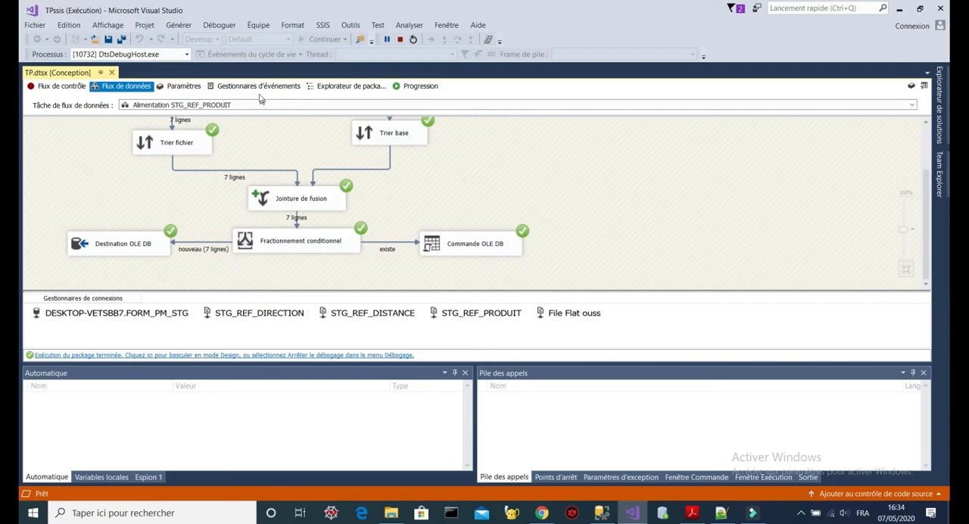
pyautogui.click(601, 513)
pyautogui.click(373, 193)
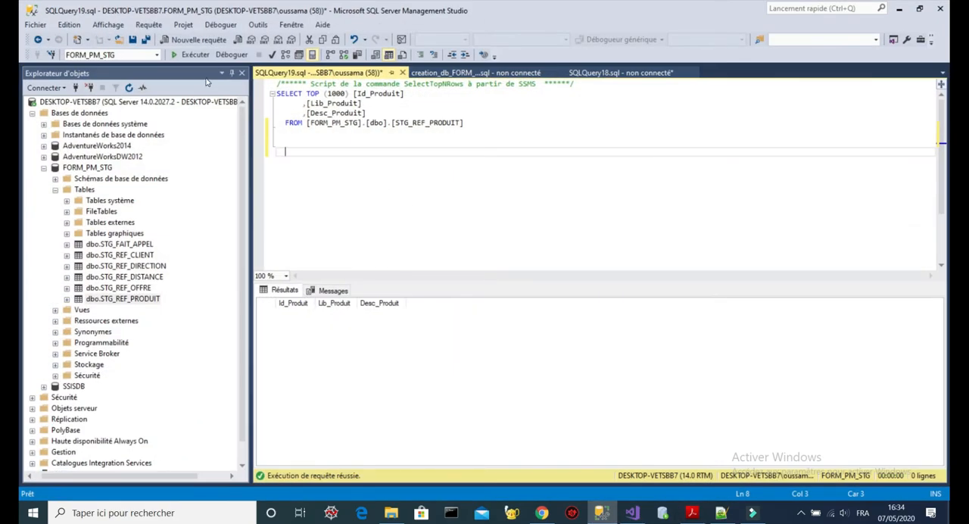
pyautogui.click(194, 55)
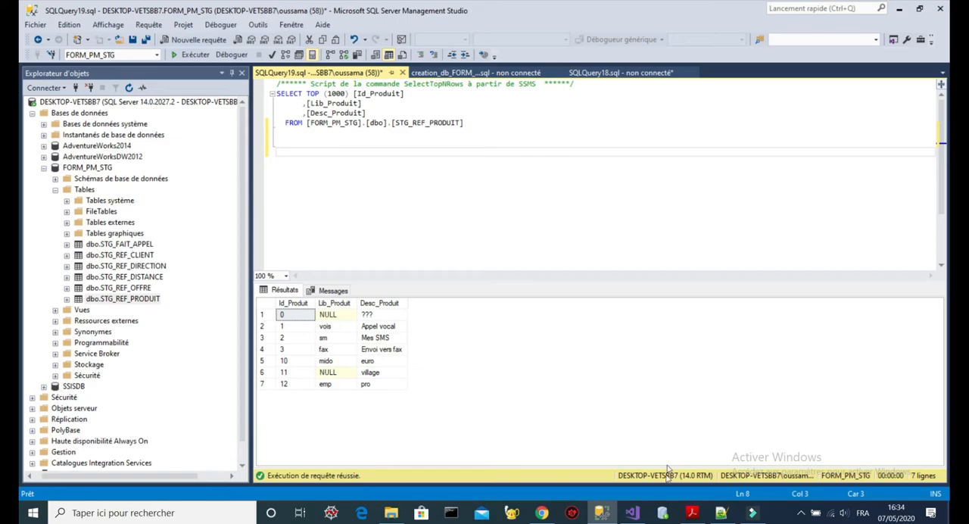
# - Review the Chargement #3 - Produit loading rules in the training PDF and return to Visual Studio
pyautogui.click(694, 514)
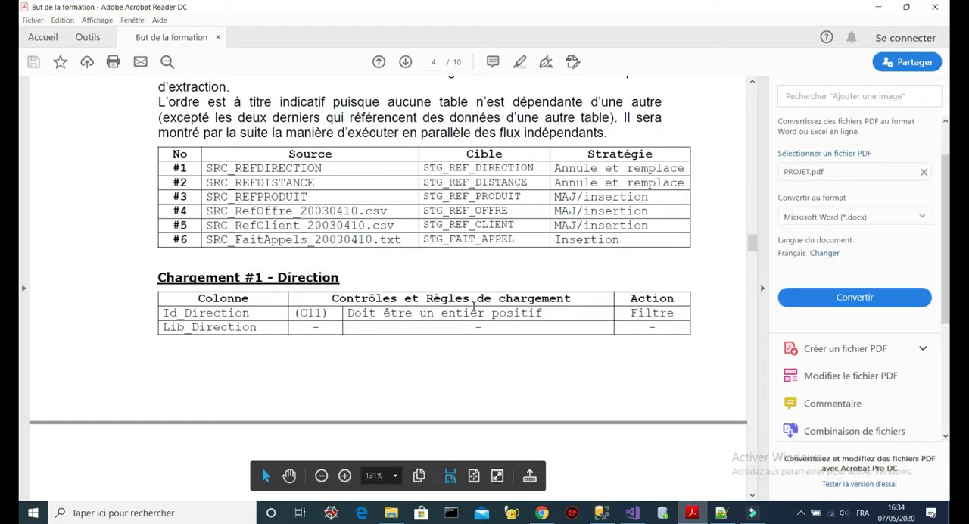
pyautogui.moveTo(753, 247)
pyautogui.mouseDown()
pyautogui.moveTo(752, 279)
pyautogui.moveTo(751, 262)
pyautogui.mouseUp()
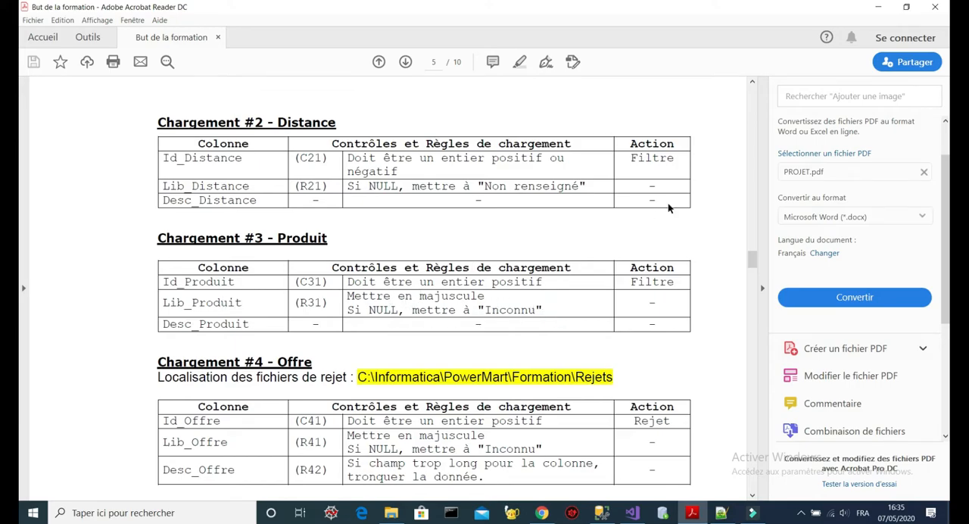
pyautogui.click(878, 7)
pyautogui.click(899, 8)
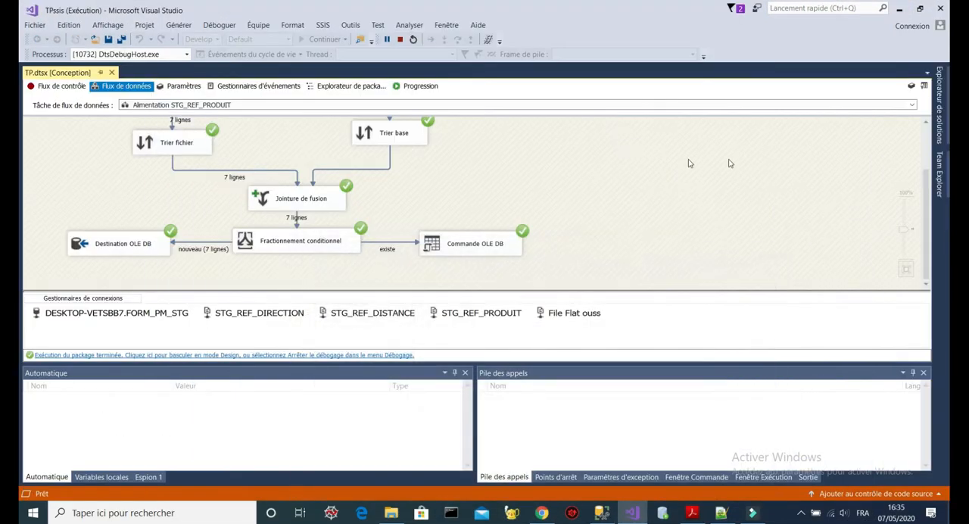
# - Stop debugging and bring up the Tâche de flux de données data flow, looking over its nouveau and existe branches
pyautogui.click(399, 39)
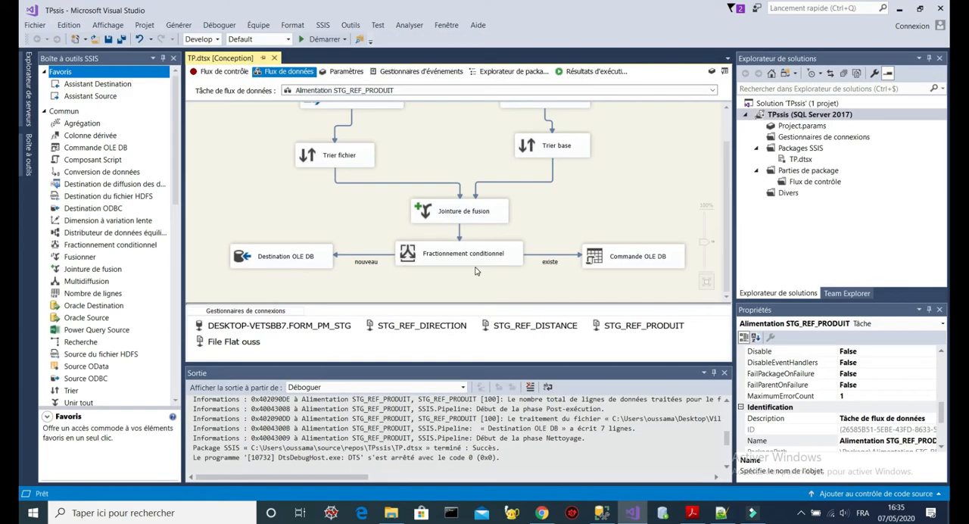
pyautogui.click(461, 257)
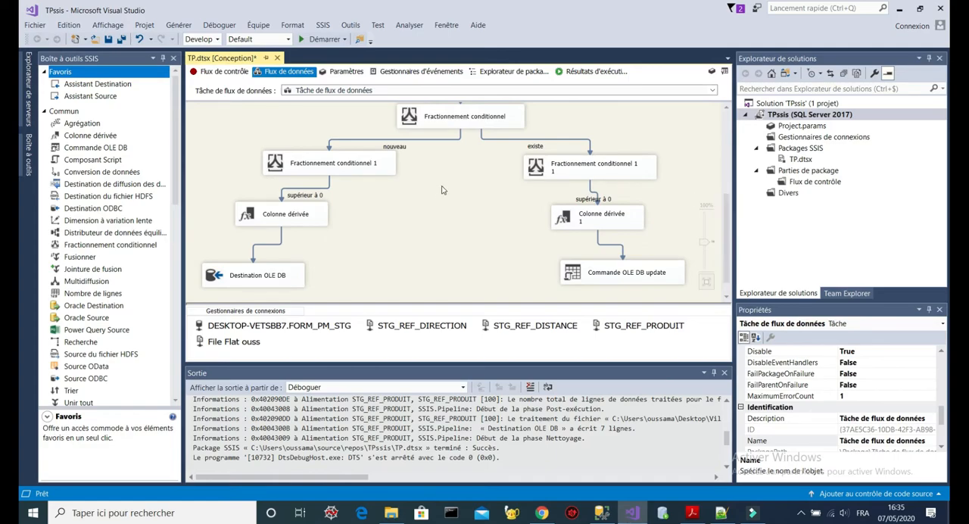
pyautogui.click(305, 259)
pyautogui.click(644, 256)
# - Check the Id_Produit condition of the supérieur à 0 output in Fractionnement conditionnel 1 and close its editor
pyautogui.doubleClick(348, 168)
pyautogui.click(487, 213)
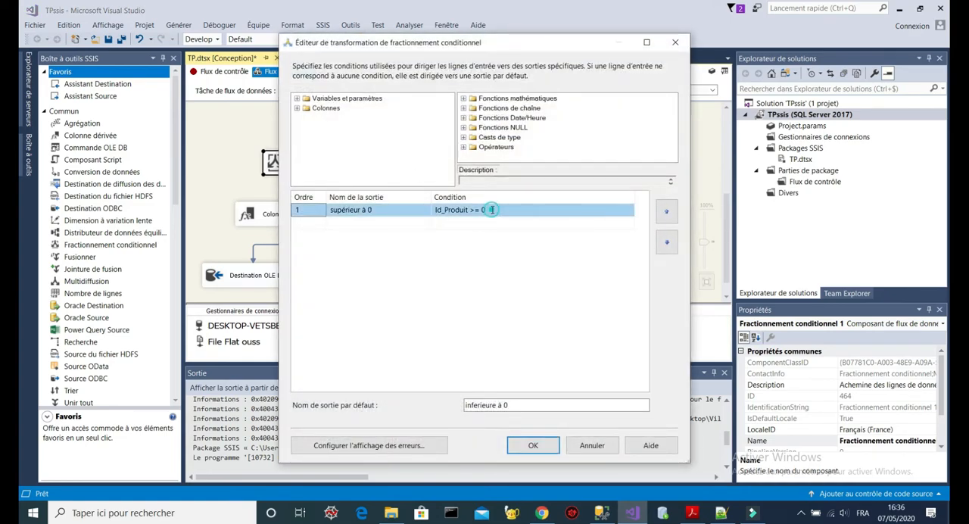
pyautogui.click(675, 41)
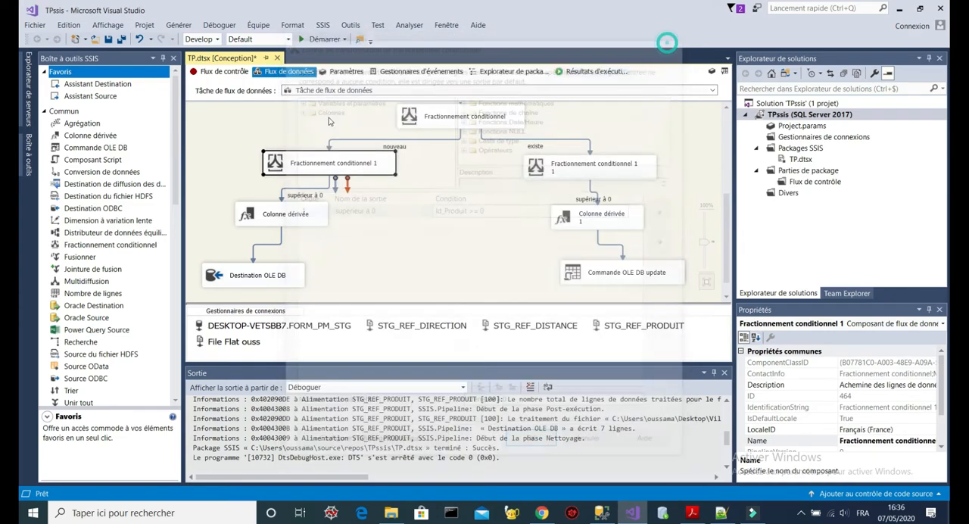
pyautogui.doubleClick(353, 166)
pyautogui.click(494, 211)
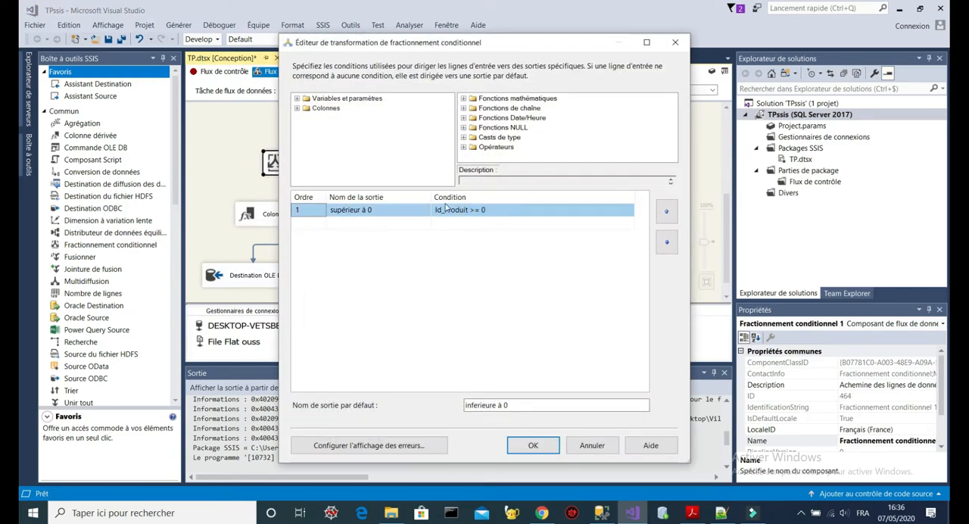
pyautogui.click(529, 445)
# - Compare the Lib_Produit expression in Colonne dérivée with rule R31 of Chargement #3 in the PDF, and confirm the editor
pyautogui.click(277, 215)
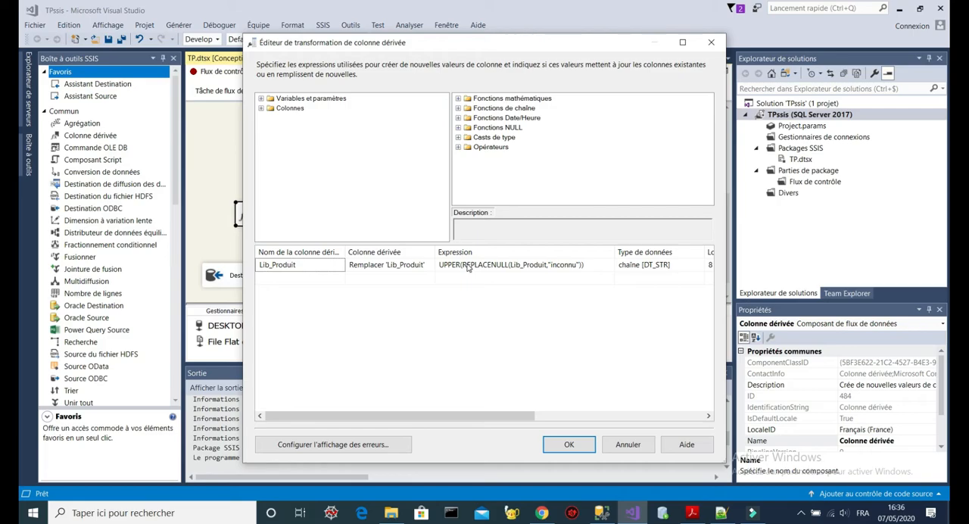
pyautogui.click(594, 265)
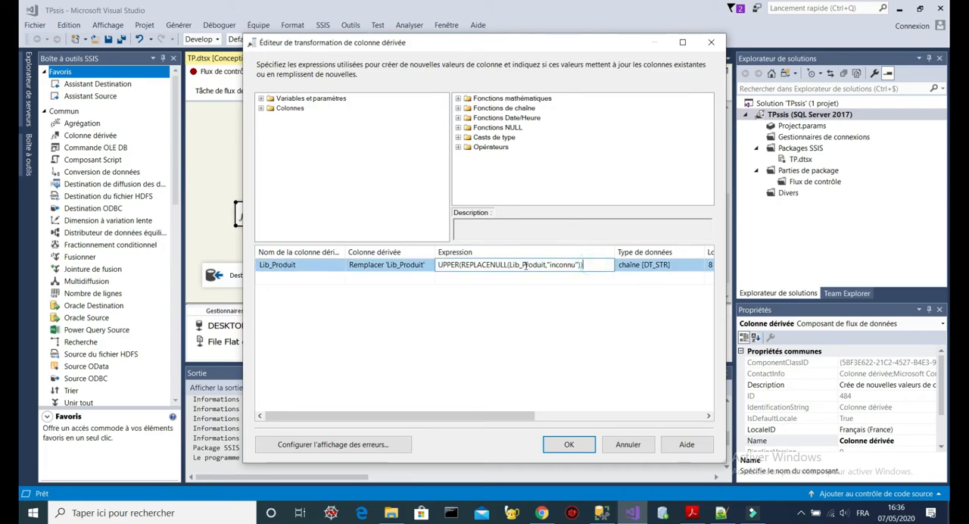
pyautogui.moveTo(460, 265); pyautogui.dragTo(579, 274)
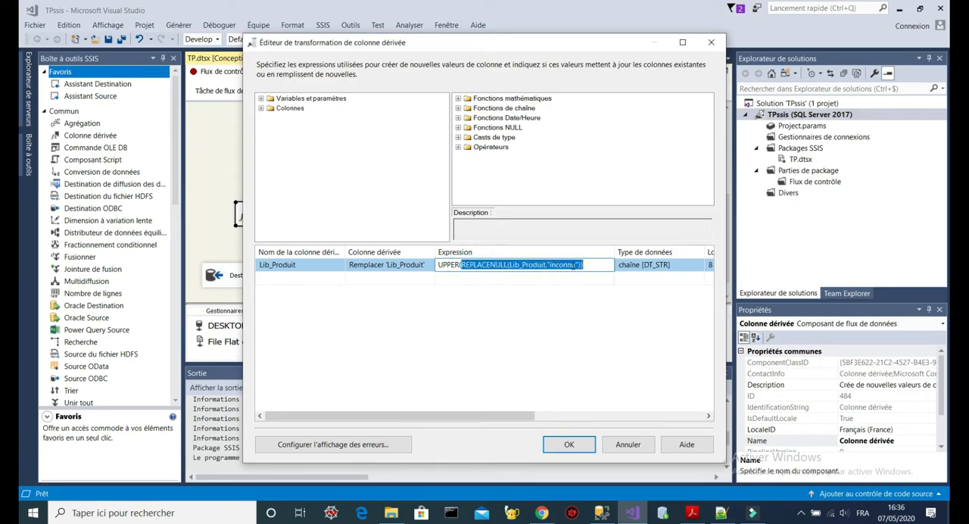
pyautogui.click(692, 512)
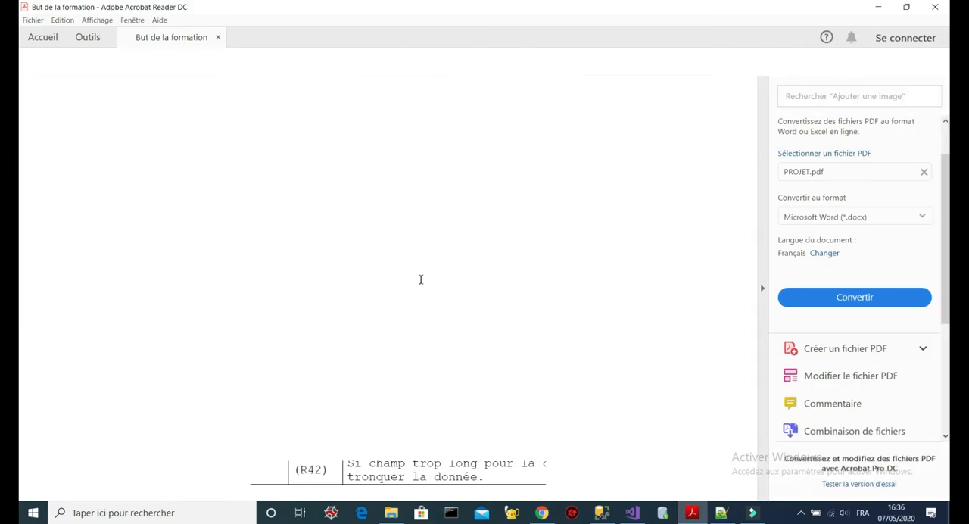
pyautogui.moveTo(551, 309); pyautogui.dragTo(355, 318)
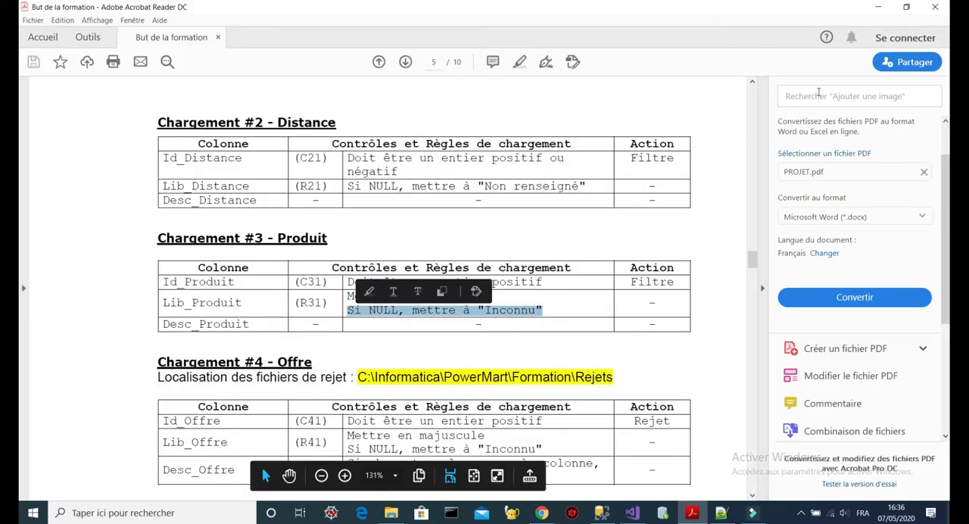
pyautogui.hotkey('alt', 'Tab')
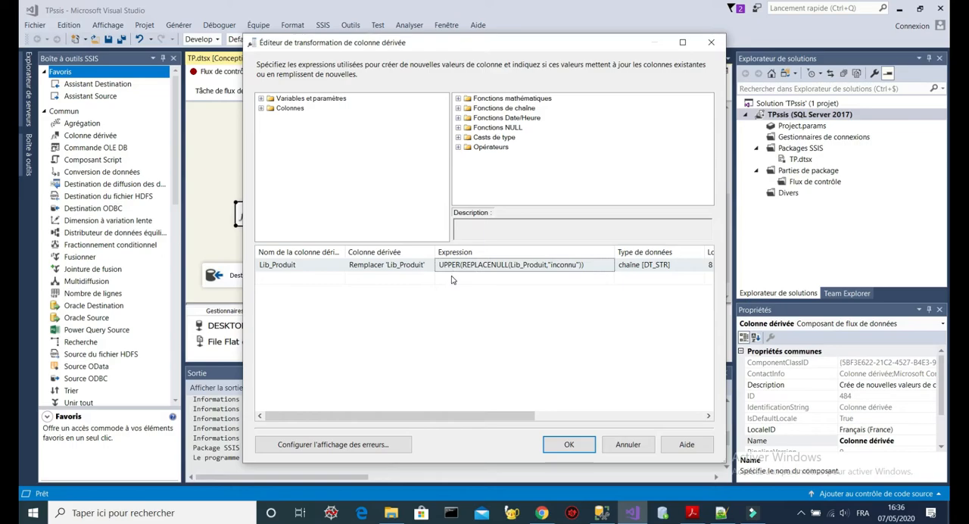
pyautogui.click(552, 449)
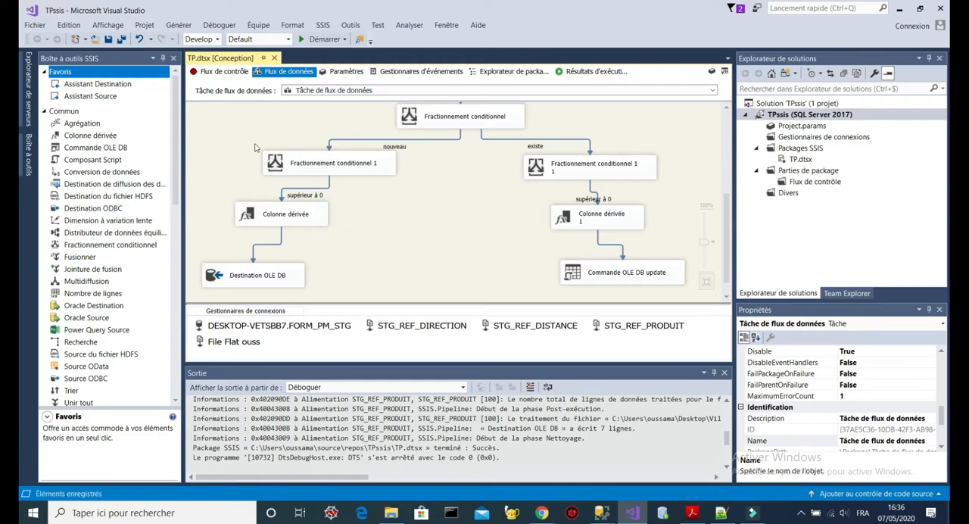
pyautogui.moveTo(221, 130); pyautogui.dragTo(392, 232)
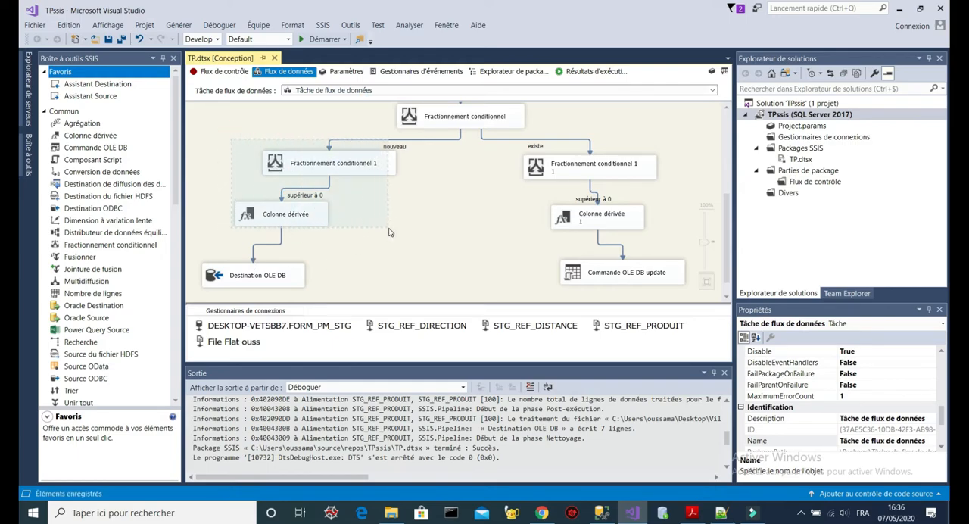
pyautogui.rightClick(358, 163)
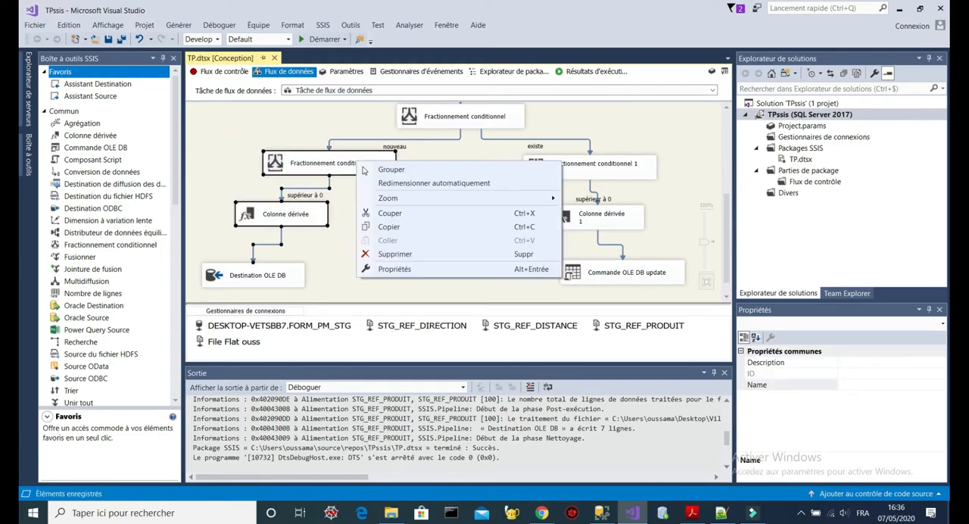
pyautogui.click(660, 190)
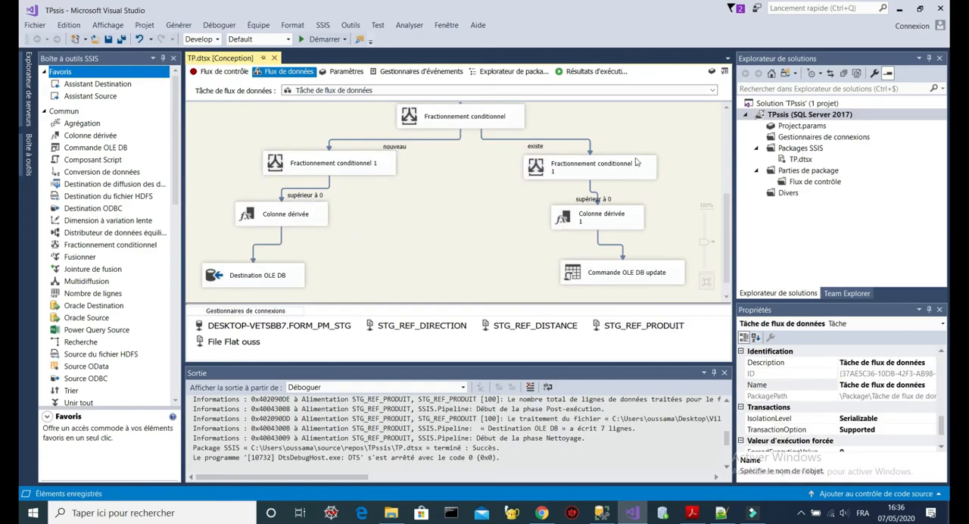
# - Run the TP package and examine the executed Alimentation STG_REF_PRODUIT data flow with its filter and derived-column branches
pyautogui.click(324, 41)
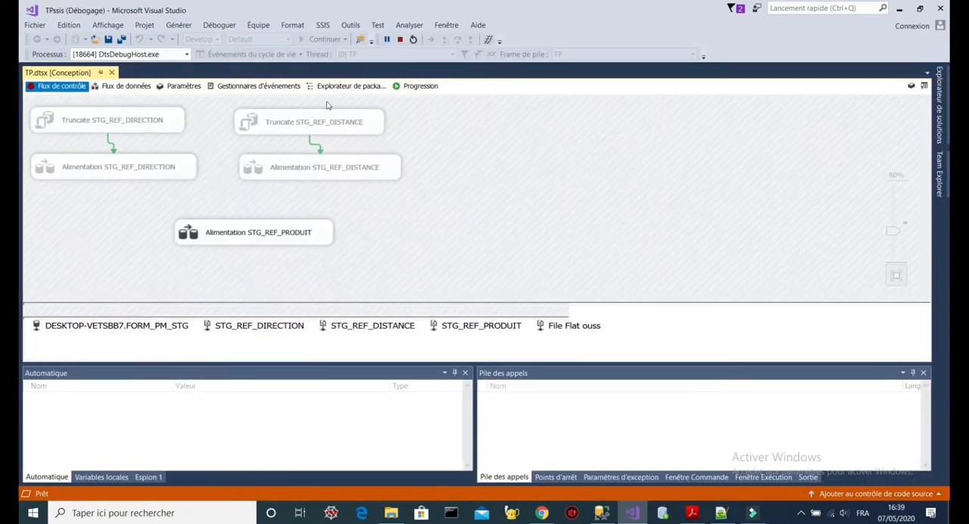
pyautogui.click(320, 39)
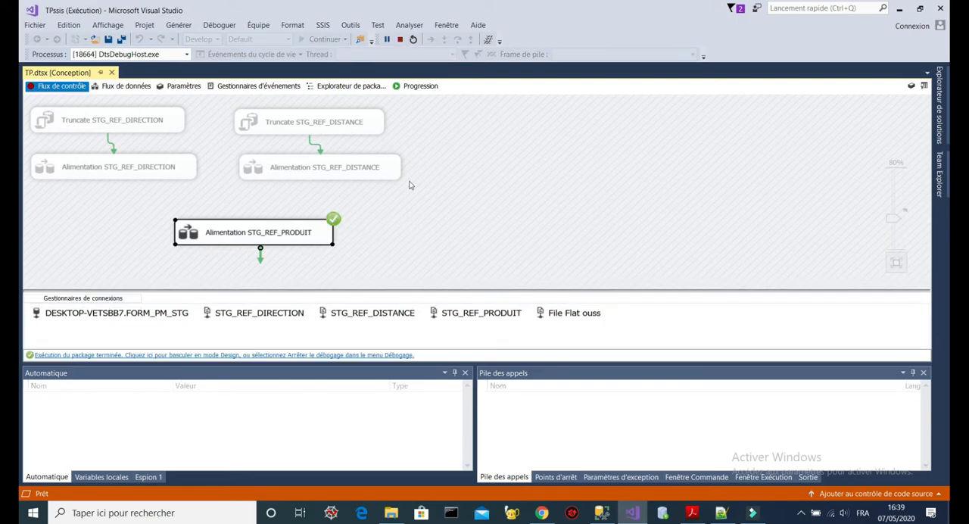
pyautogui.moveTo(601, 514)
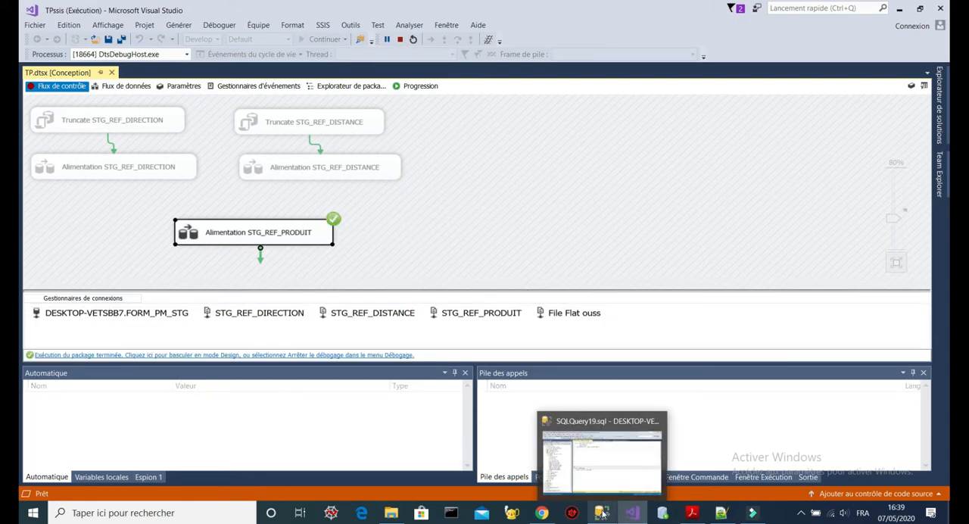
pyautogui.doubleClick(301, 234)
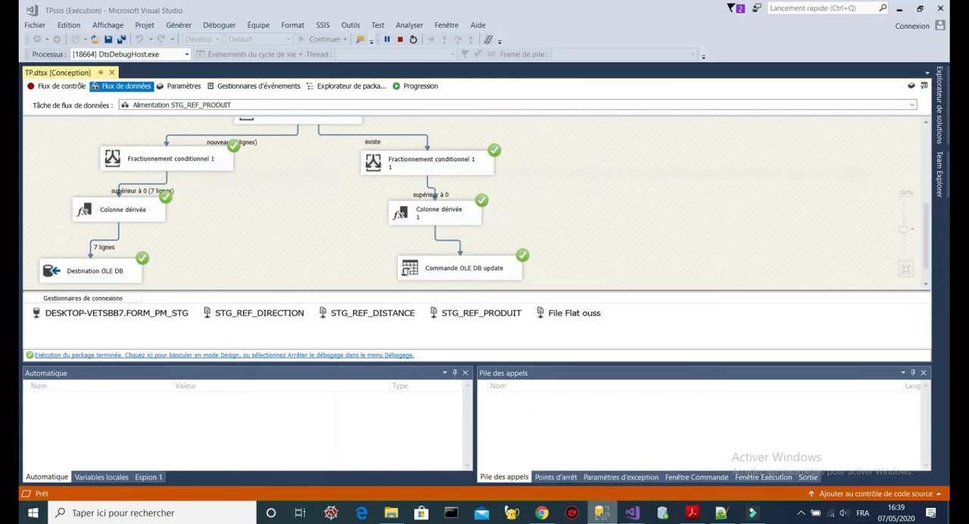
# - Switch to SQL Server Management Studio, rerun the STG_REF_PRODUIT query, and compare its rows with SRC_RefProduit.csv in Notepad++, especially products 0 and 11
pyautogui.click(602, 513)
pyautogui.click(194, 55)
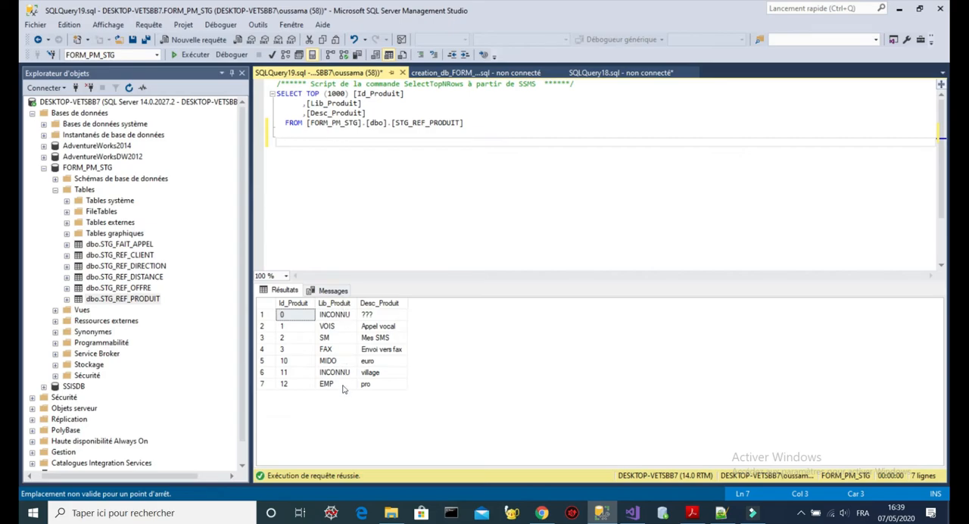
pyautogui.click(721, 513)
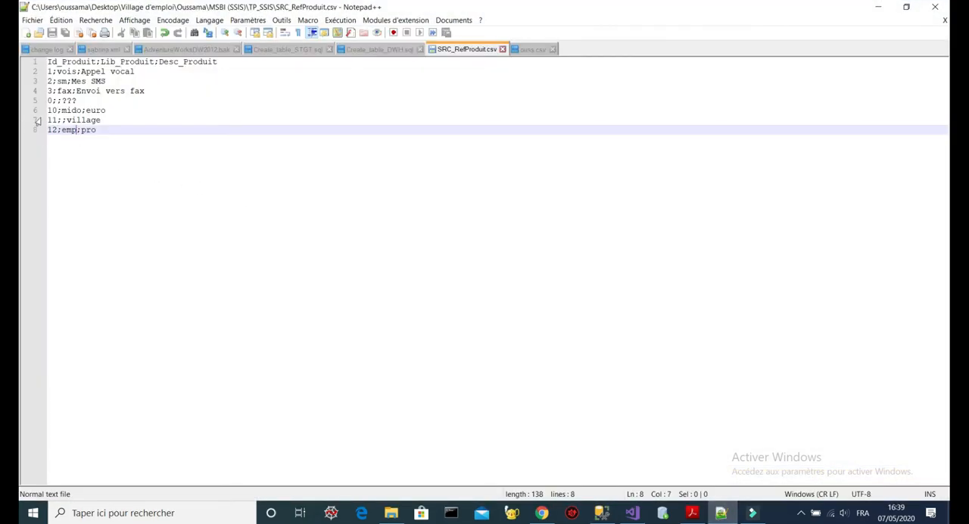
pyautogui.click(61, 101)
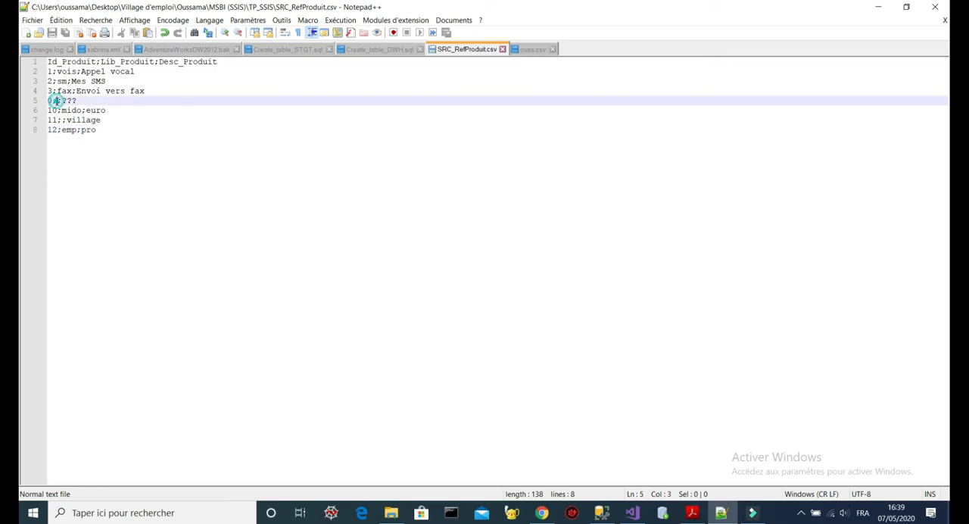
pyautogui.click(600, 513)
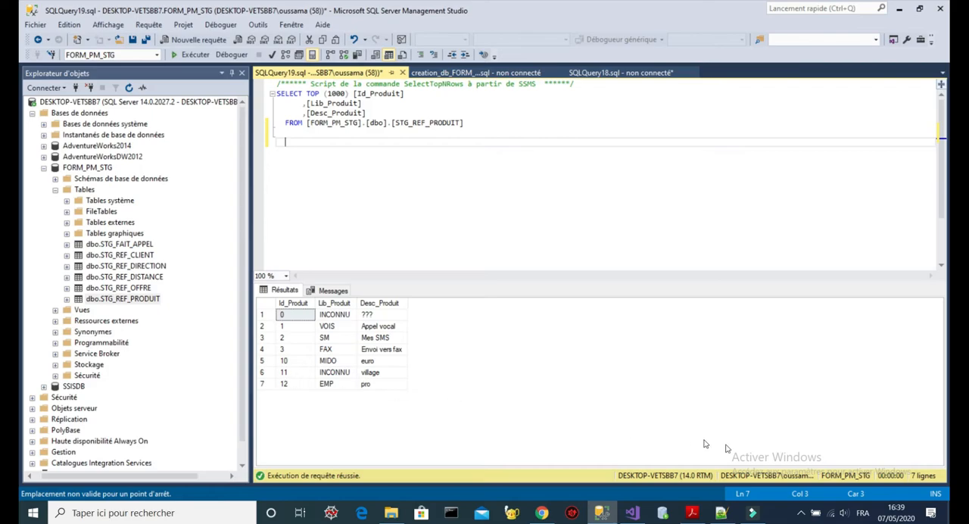
pyautogui.click(721, 512)
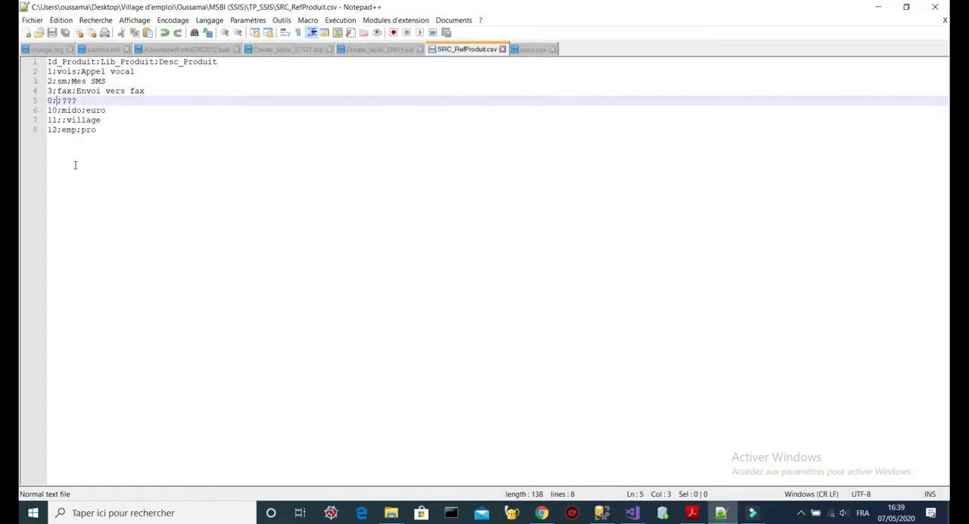
pyautogui.click(61, 120)
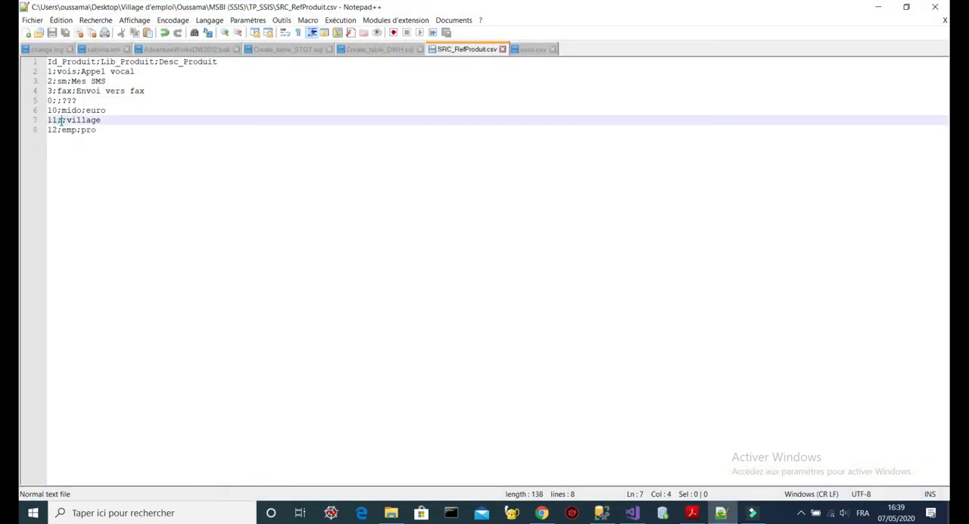
pyautogui.click(878, 7)
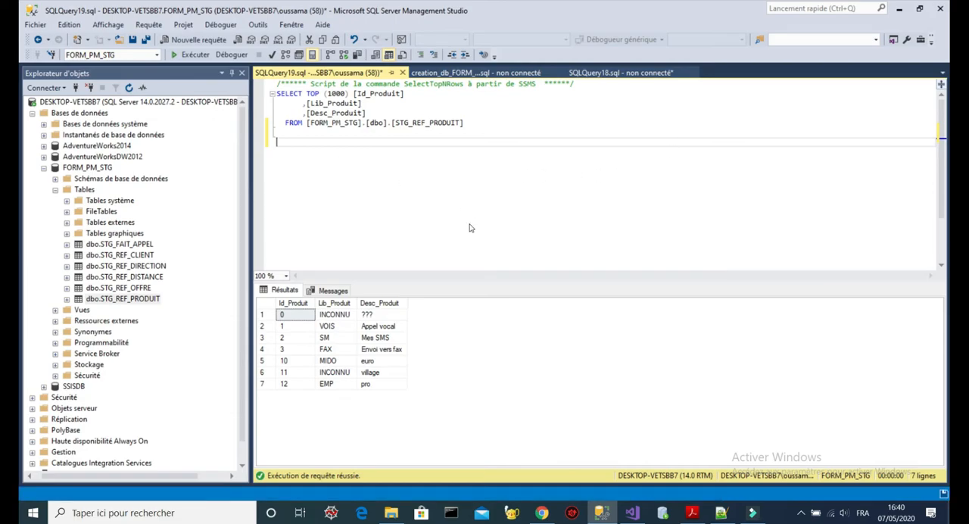
pyautogui.hotkey('ctrl', 's')
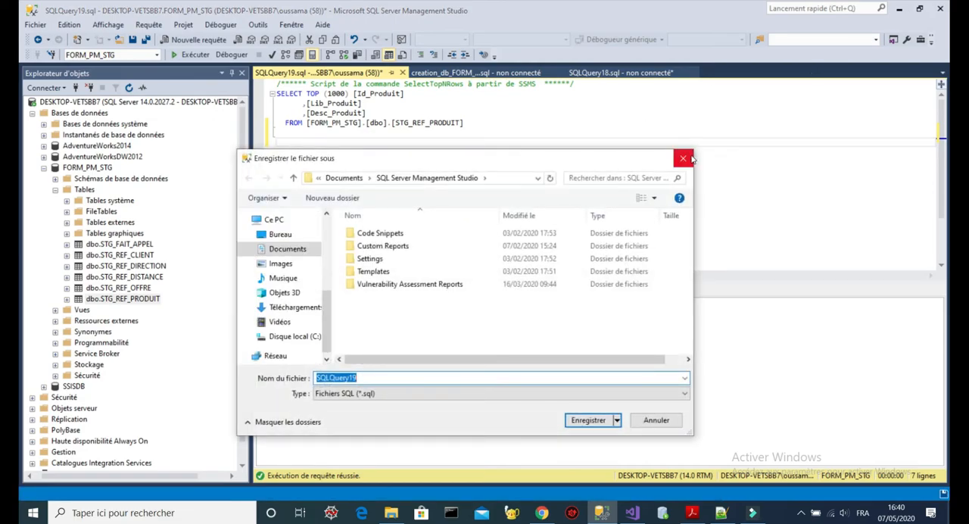
pyautogui.click(684, 158)
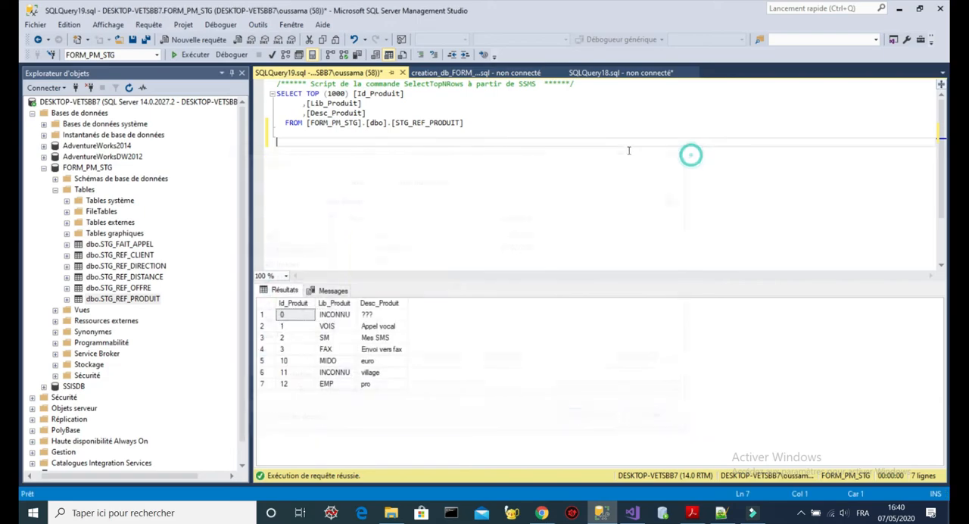
pyautogui.click(898, 8)
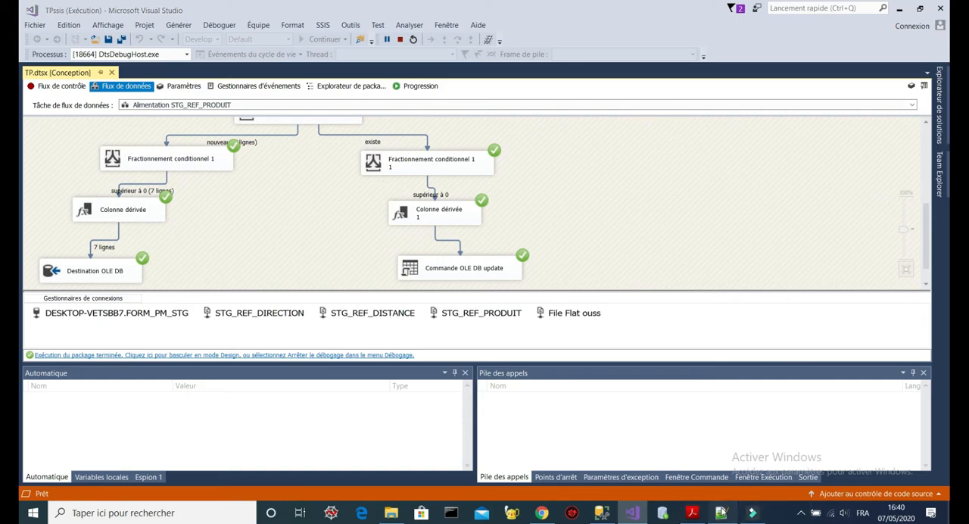
pyautogui.click(720, 512)
pyautogui.click(139, 127)
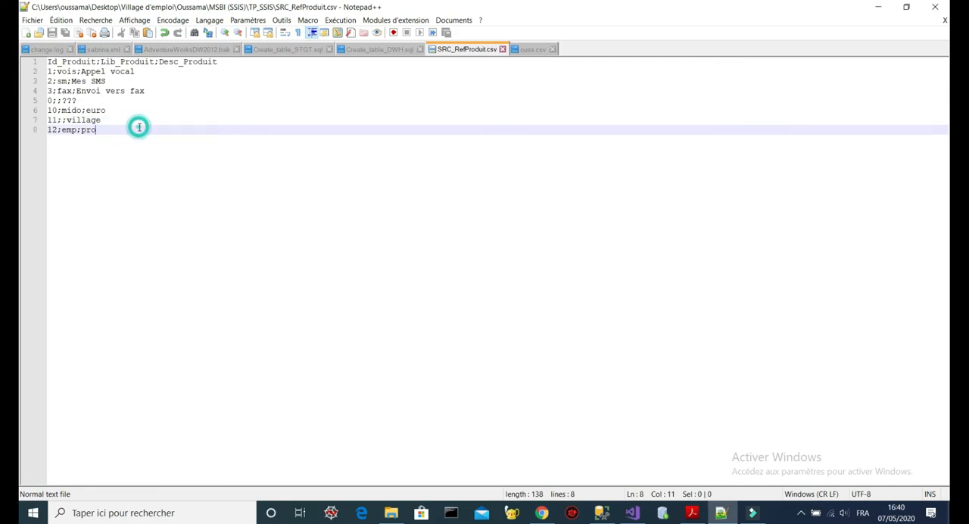
pyautogui.press('Return')
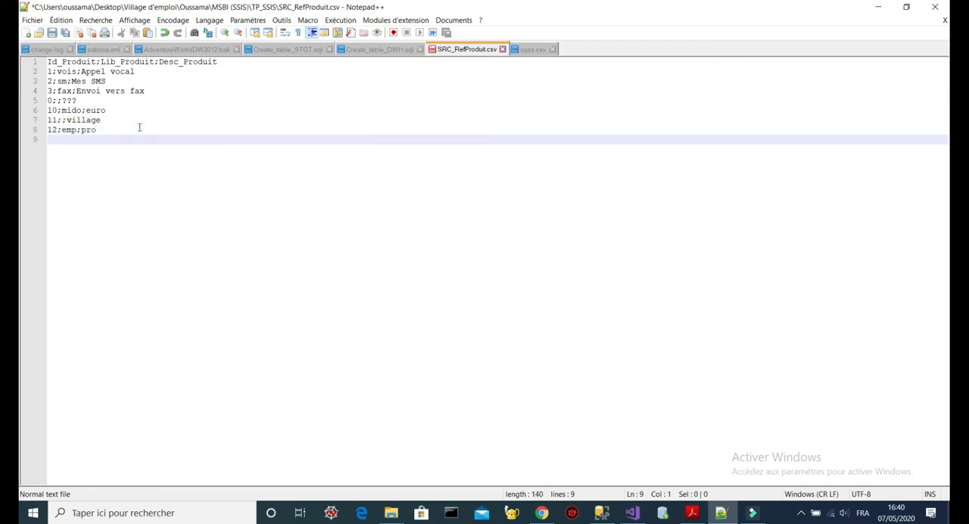
pyautogui.write('13;;')
pyautogui.press('BackSpace')
pyautogui.press('BackSpace')
pyautogui.press('BackSpace')
pyautogui.press('BackSpace')
pyautogui.hotkey('ctrl', 's')
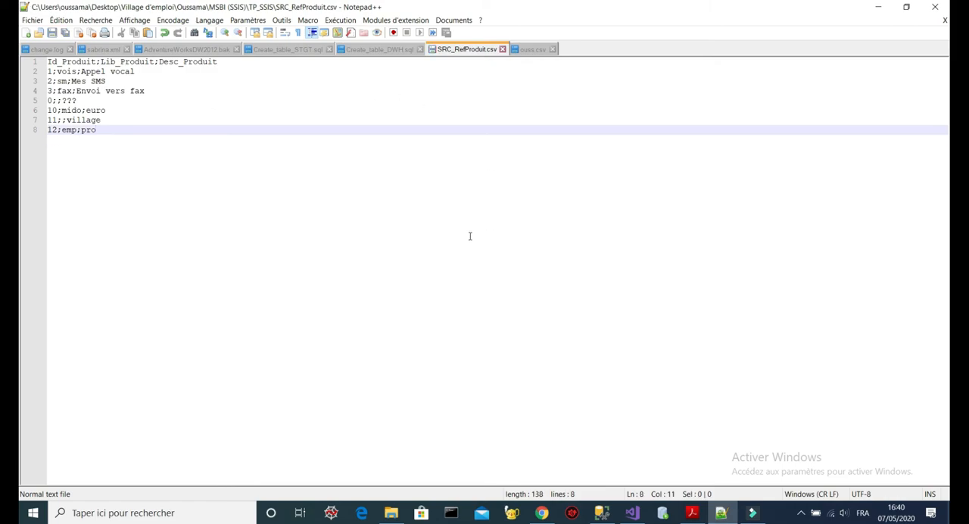
pyautogui.click(878, 7)
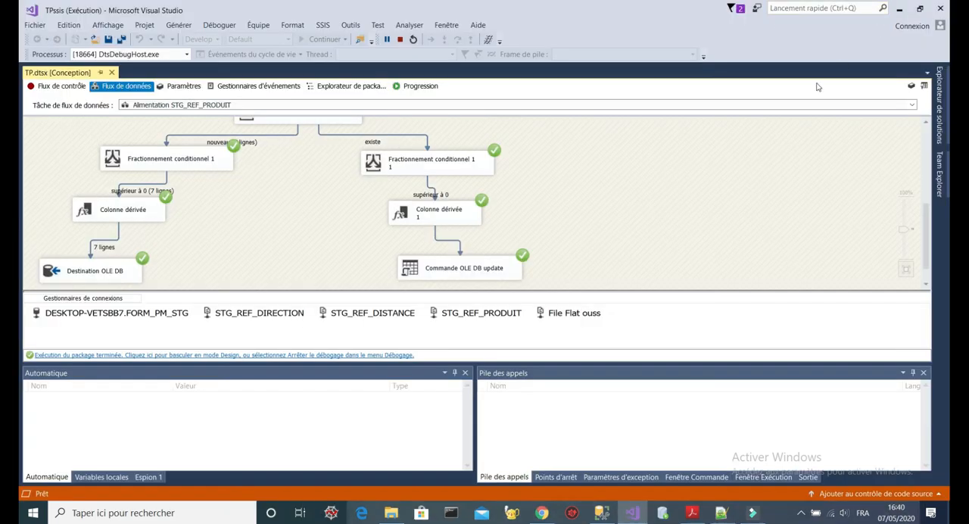